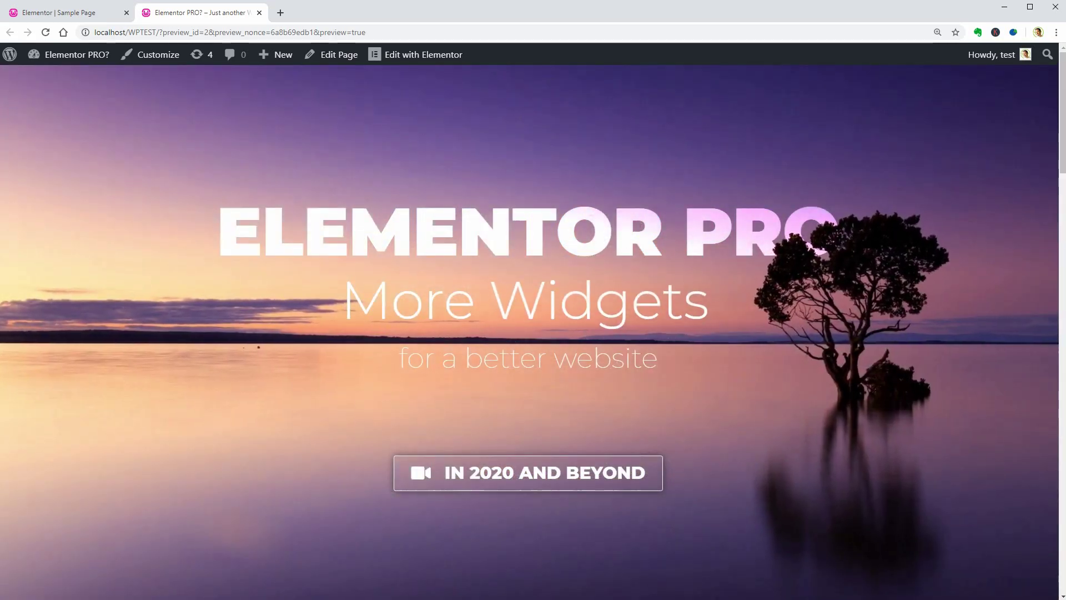
Deactivate Elementor Pro from the dashboard Plugins page, then reopen the home page in Elementor.
drag(220, 231, 838, 233)
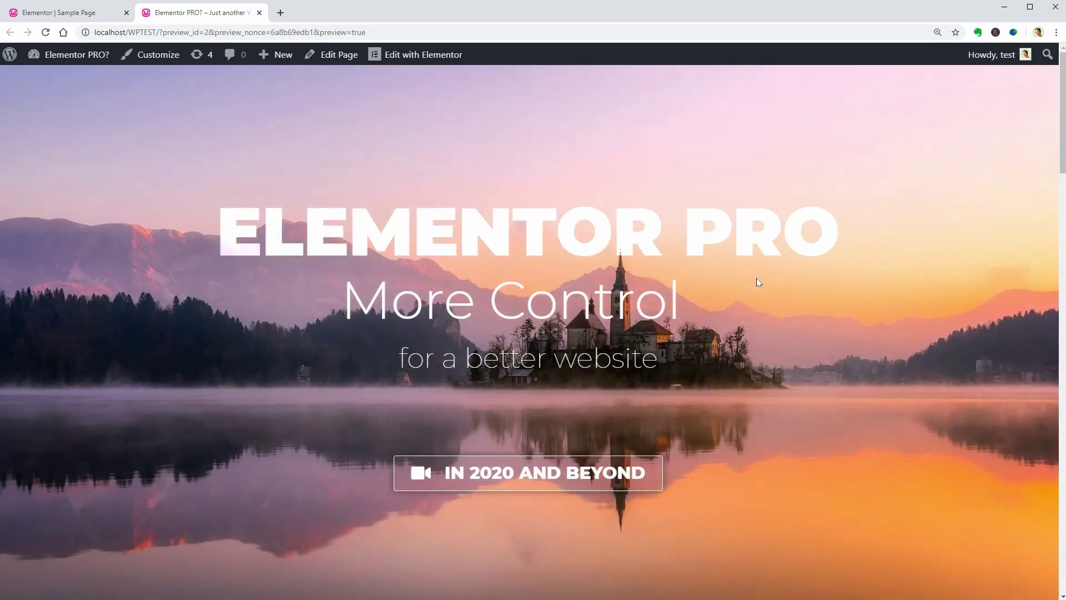
mouse_move(79, 63)
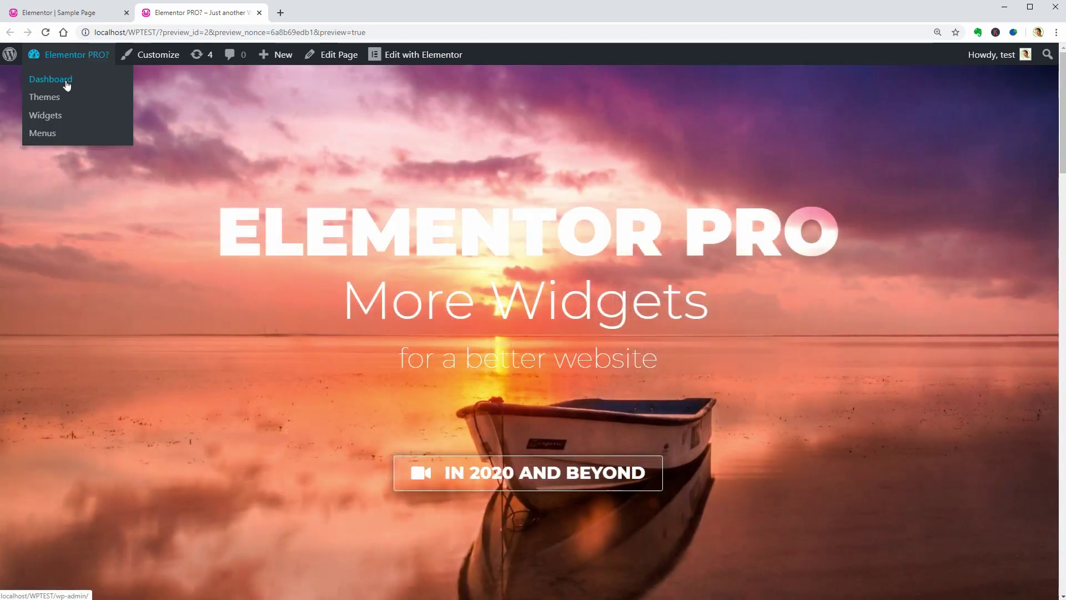
click(66, 80)
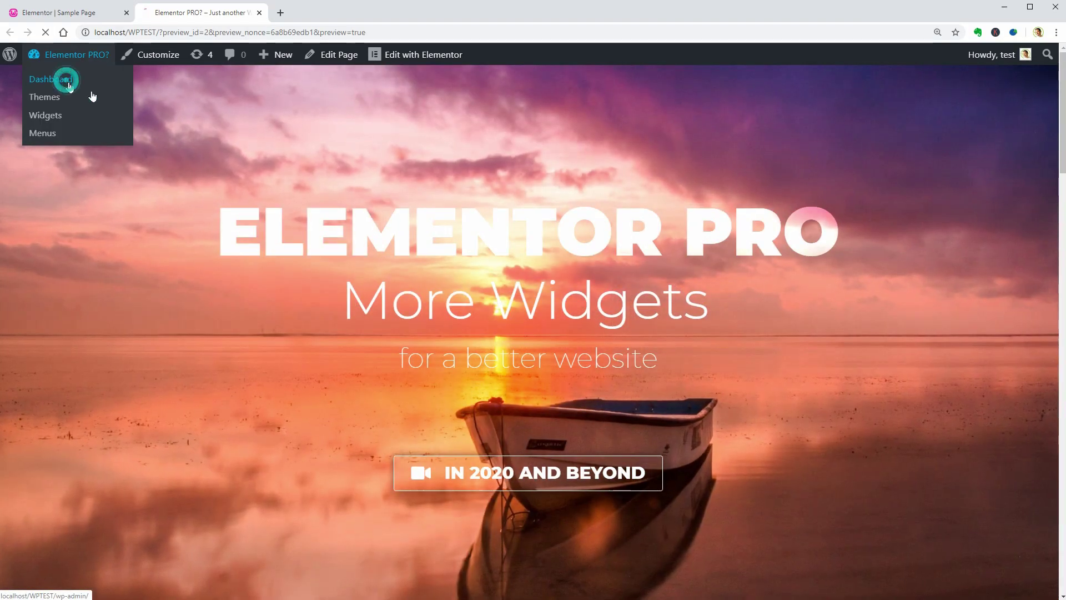
mouse_move(51, 404)
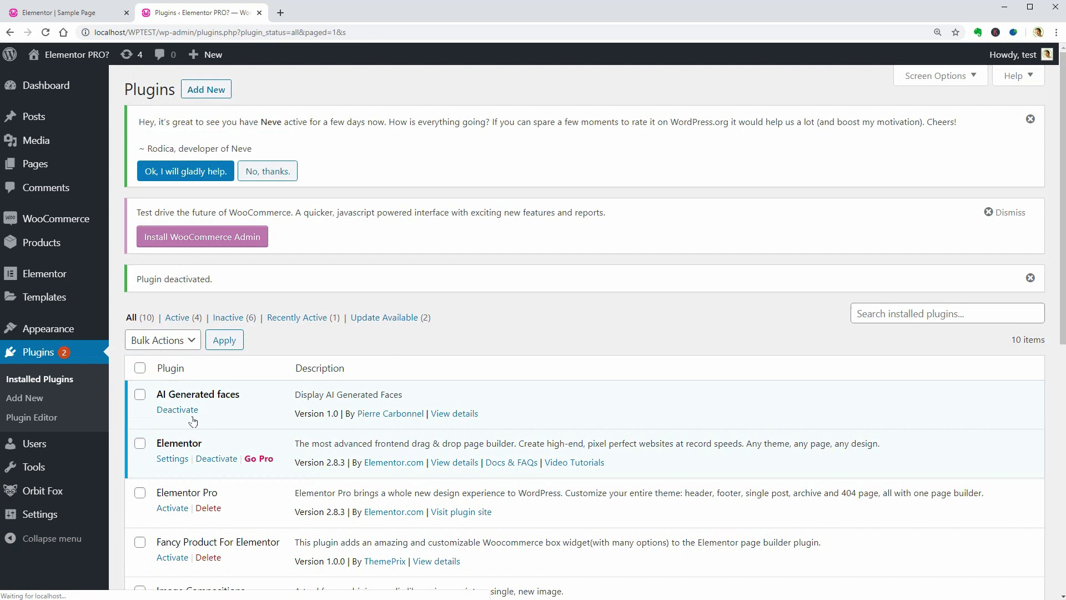
mouse_move(70, 67)
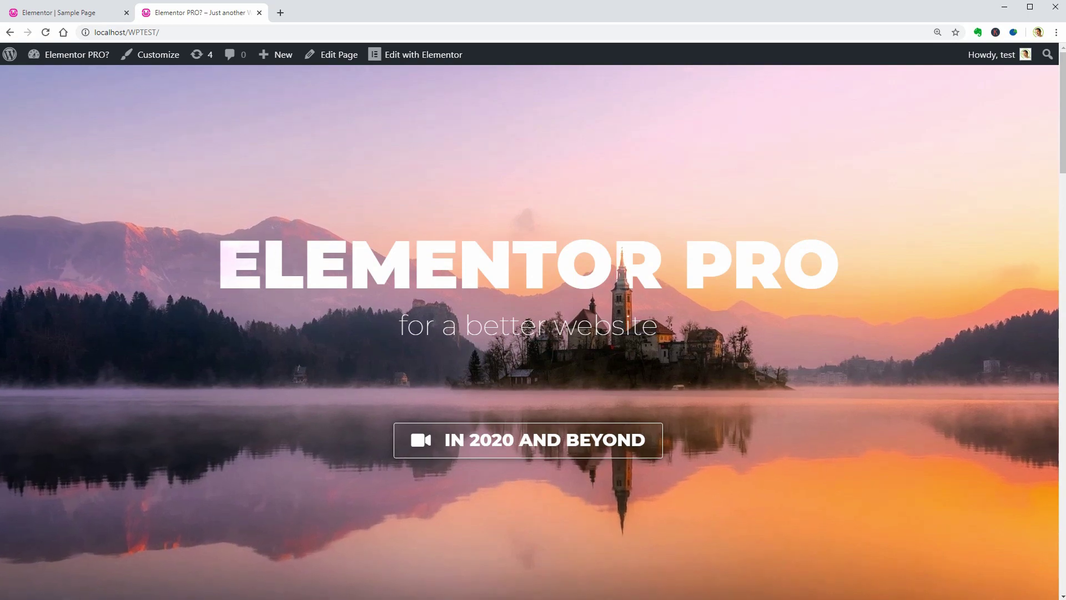
click(435, 56)
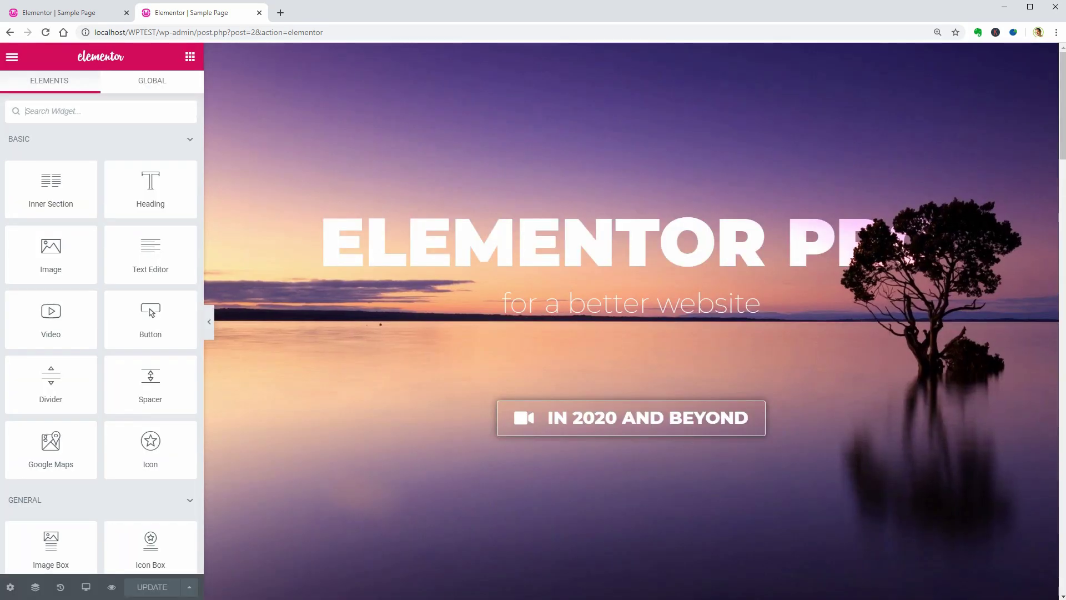
Change the heading's PRO to FREE and start rewording the subtitle with 'great'.
click(761, 243)
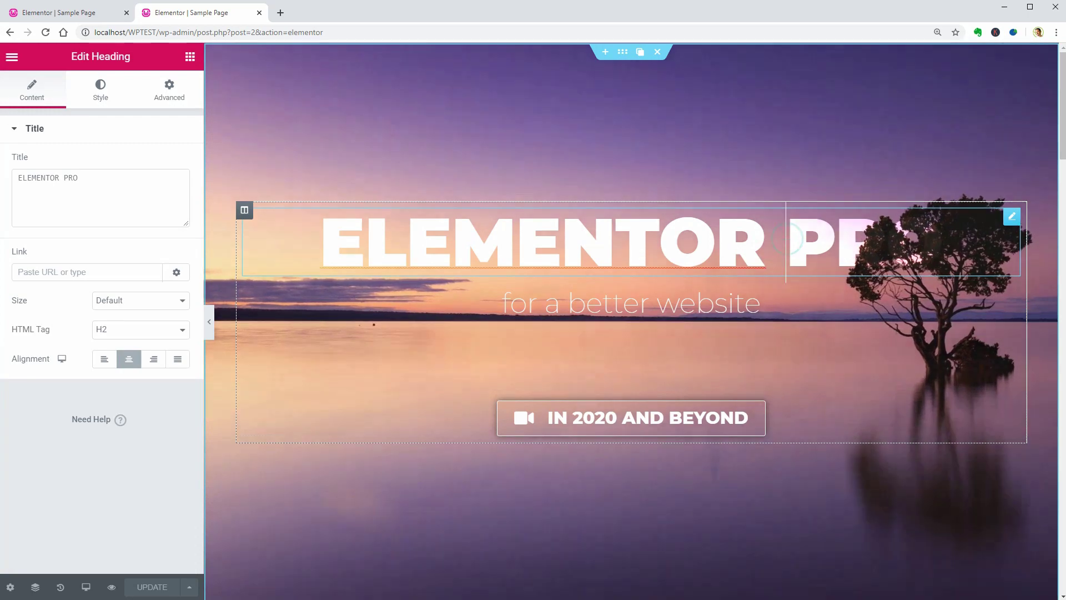
double_click(788, 239)
text(FREE)
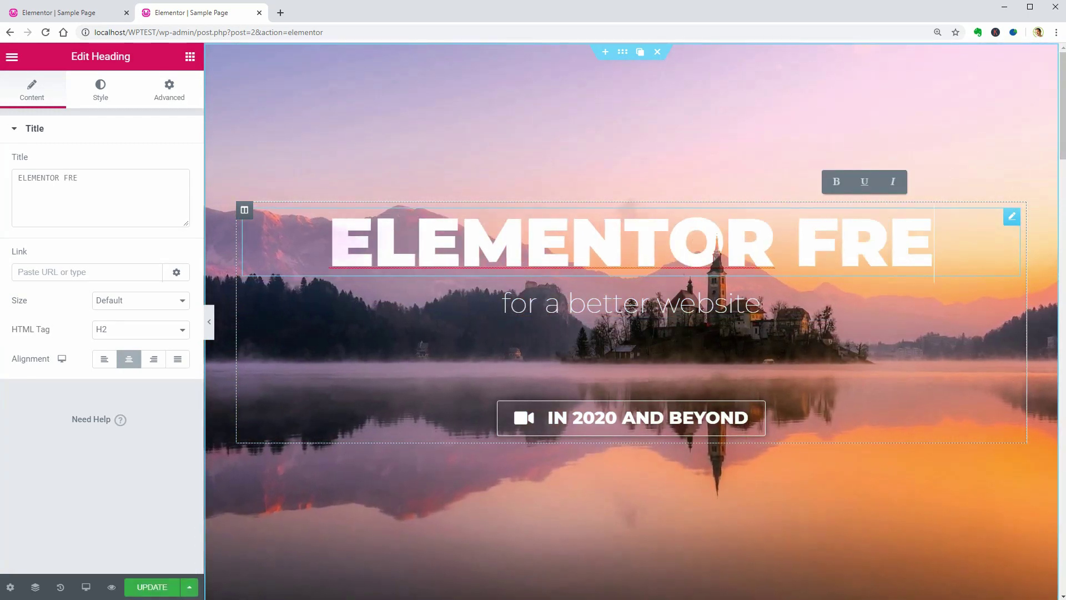
click(761, 304)
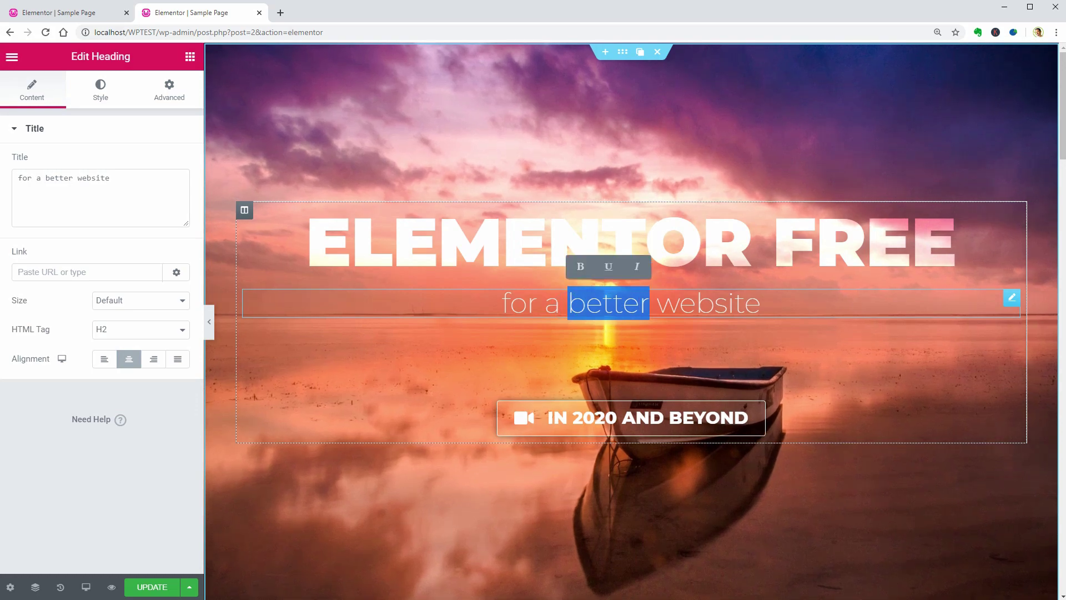
text(great)
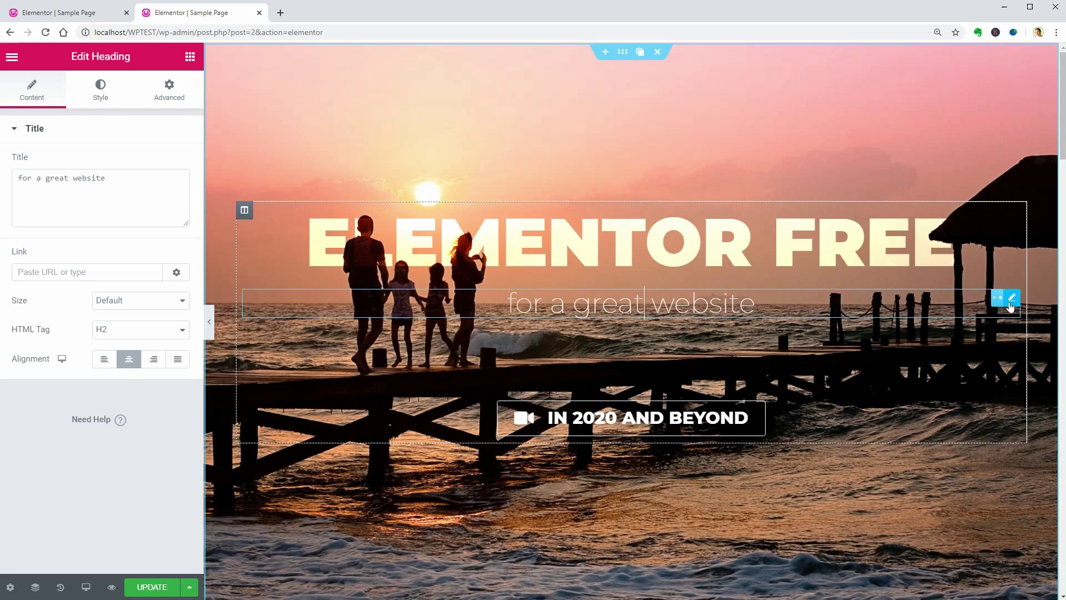
Enlarge the subtitle to 54 px and trim its trailing text.
mouse_move(969, 311)
click(100, 89)
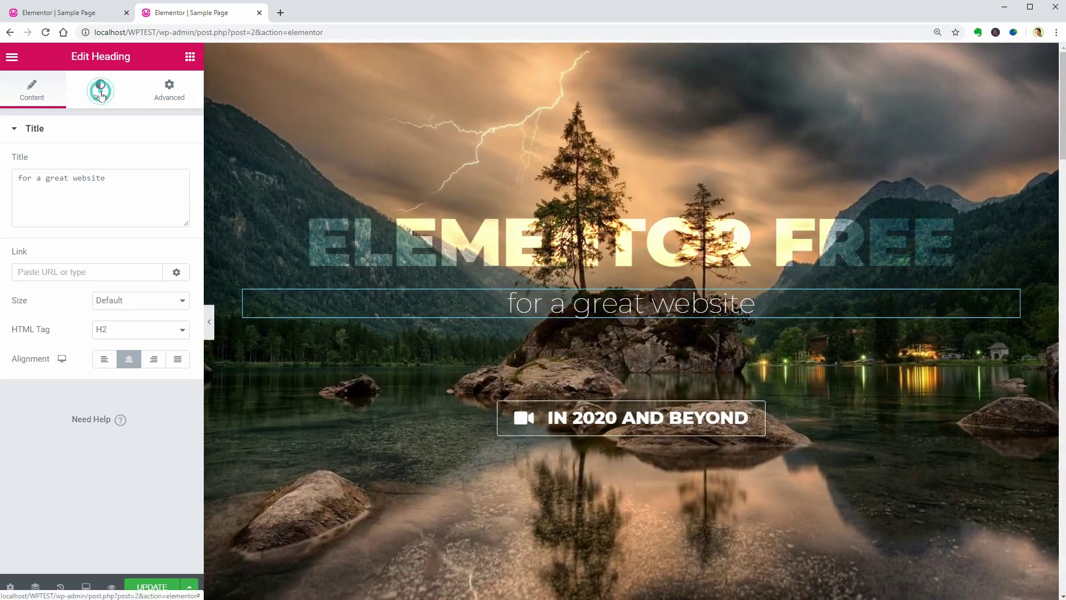
click(173, 192)
drag(34, 283, 59, 288)
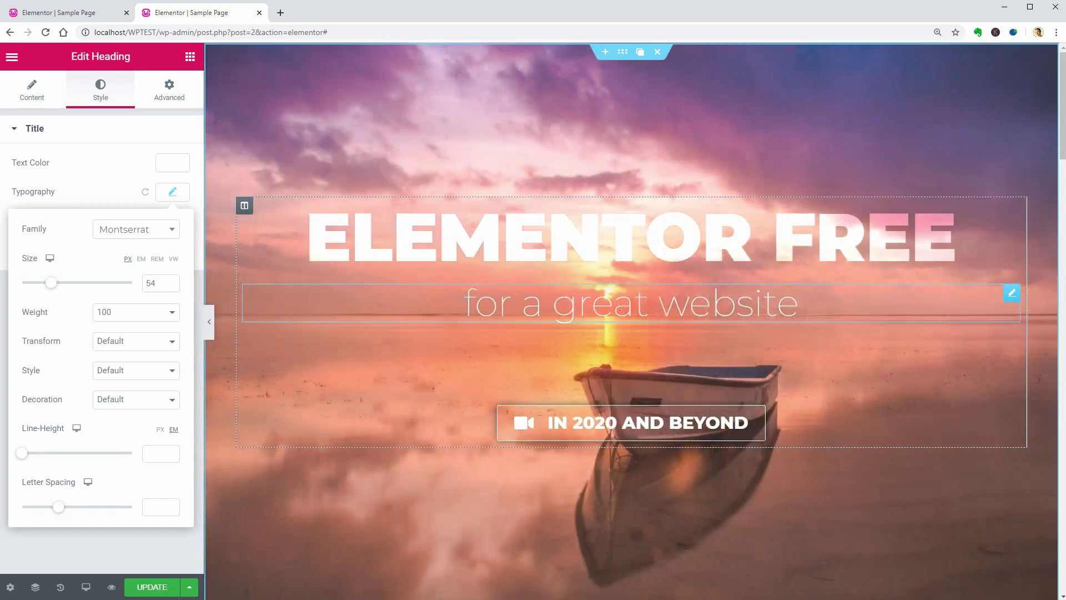
drag(650, 305, 777, 304)
click(802, 317)
key(BackSpace)
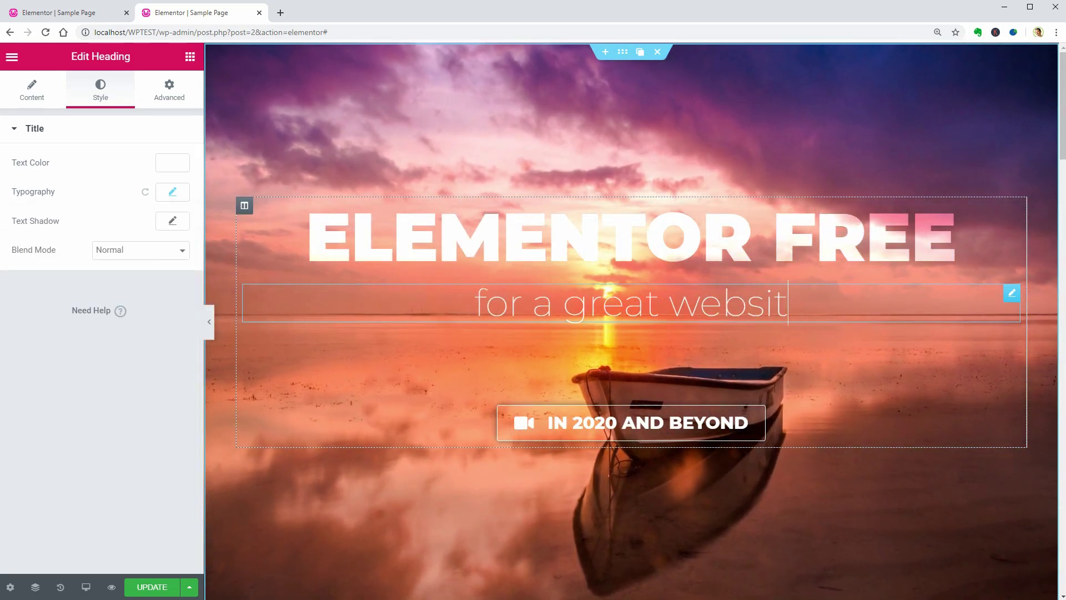
key(BackSpace)
key(BackSpace)
key(BackSpace)
key(BackSpace)
key(BackSpace)
key(BackSpace)
key(BackSpace)
key(BackSpace)
key(BackSpace)
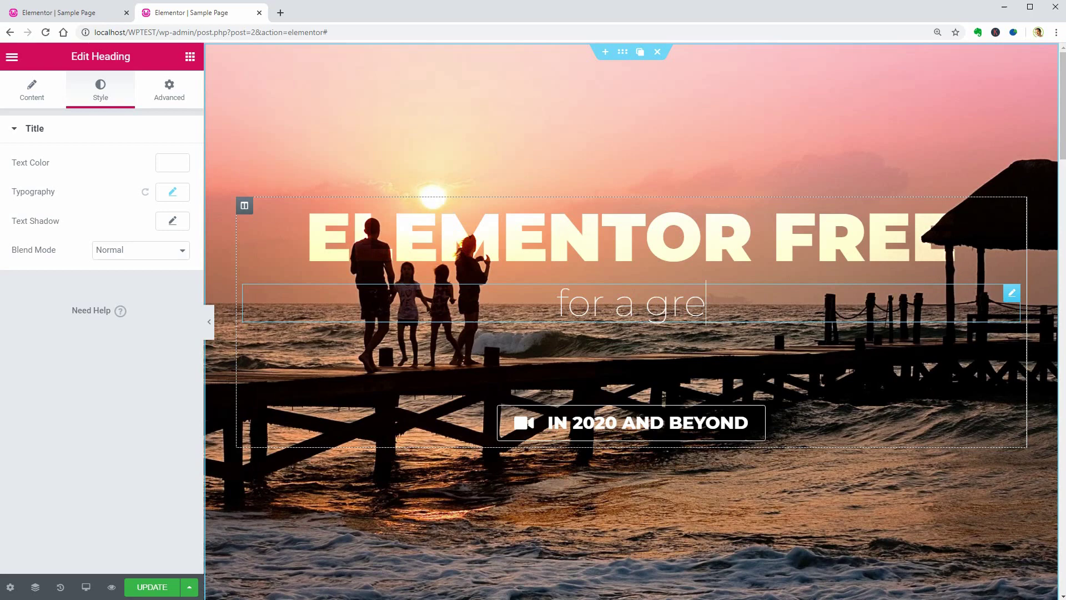
Finish the subtitle as 'for a great', duplicate it, and retype the copy as 'WordPress Website'.
text(at)
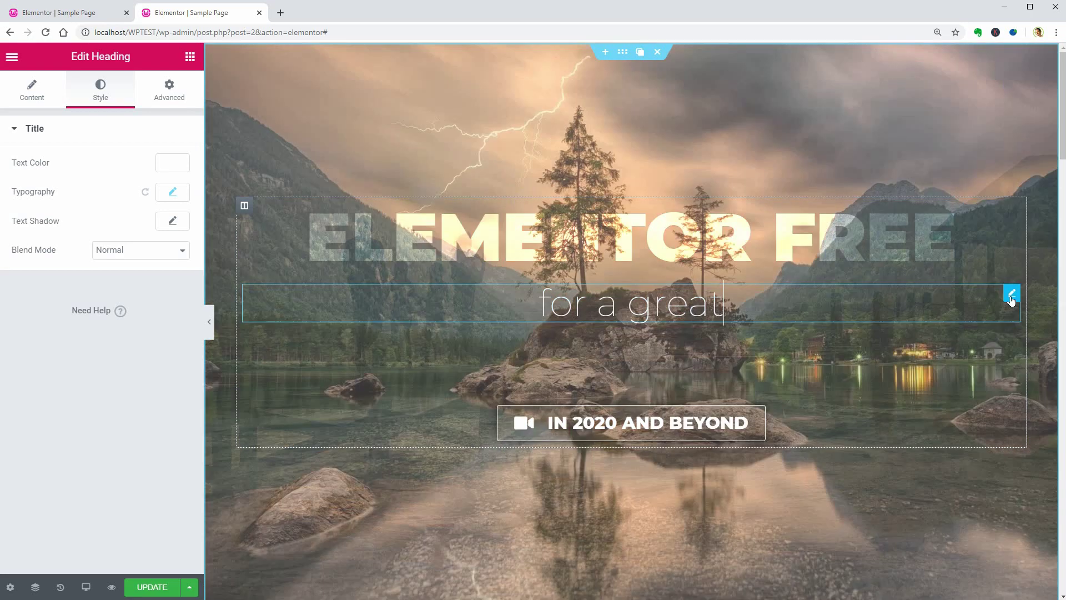
right_click(1012, 300)
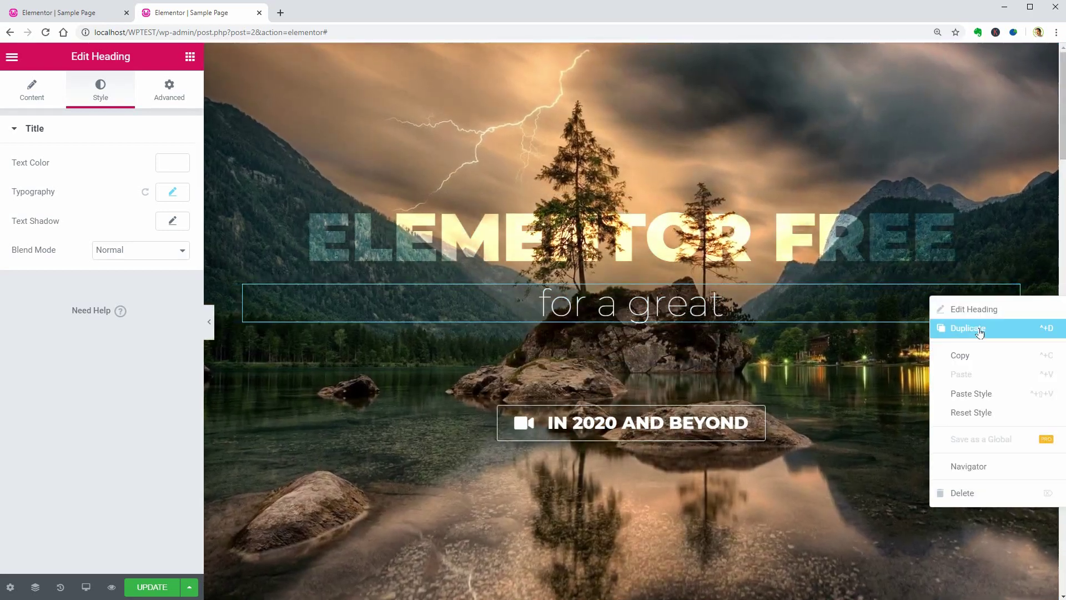
click(894, 310)
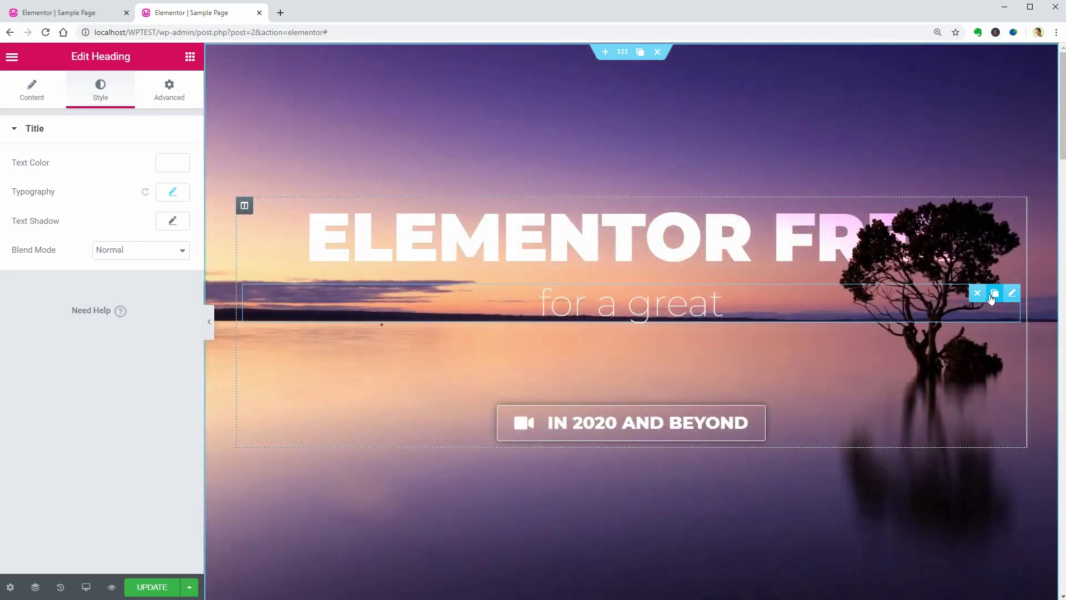
click(994, 294)
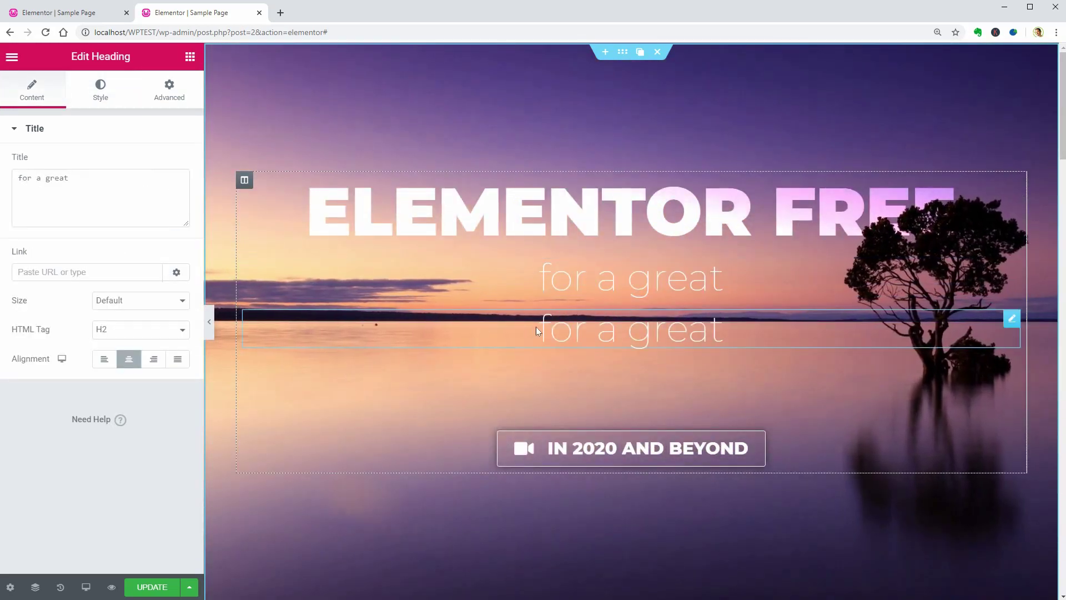
drag(538, 326, 735, 340)
click(735, 340)
text(W)
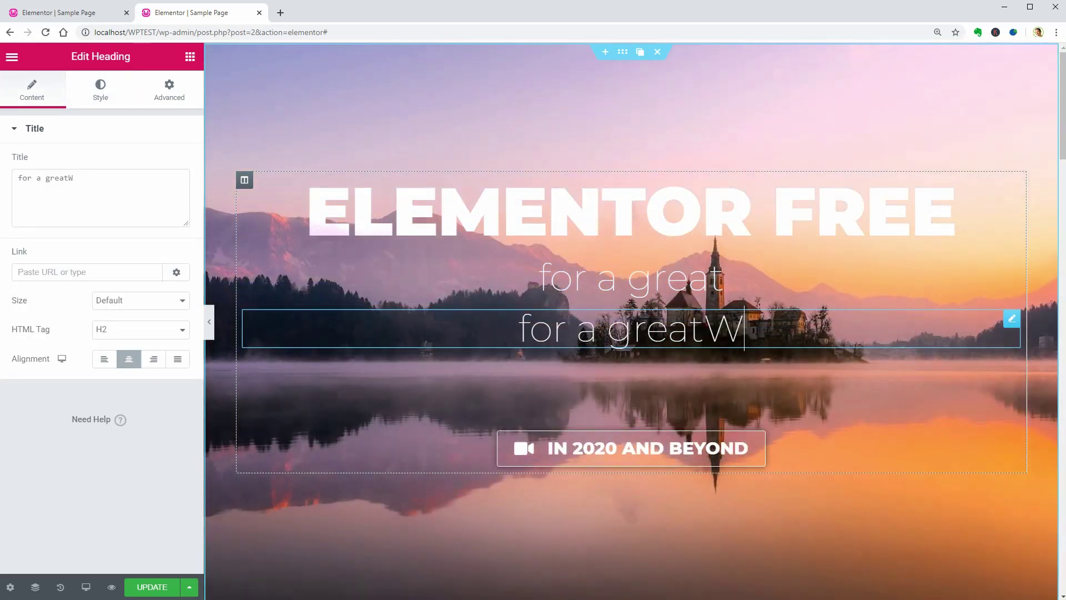
text(ordPress)
key(BackSpace)
key(BackSpace)
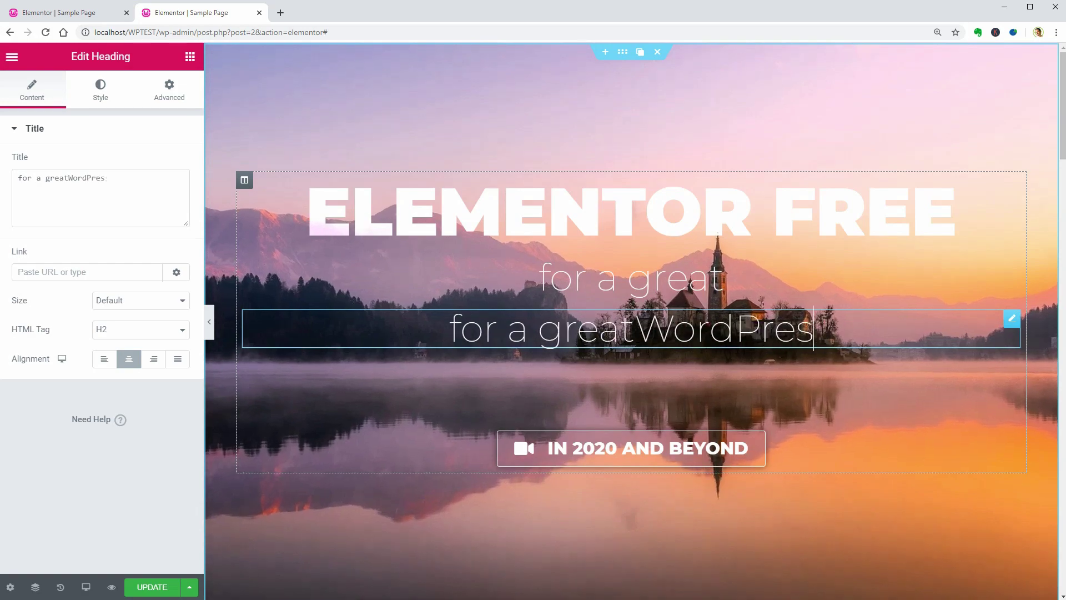
key(BackSpace)
key(BackSpace)
key(BackSpace)
key(BackSpace)
key(BackSpace)
key(BackSpace)
key(BackSpace)
key(BackSpace)
key(BackSpace)
key(BackSpace)
key(BackSpace)
key(BackSpace)
key(BackSpace)
key(BackSpace)
key(BackSpace)
key(BackSpace)
key(BackSpace)
key(BackSpace)
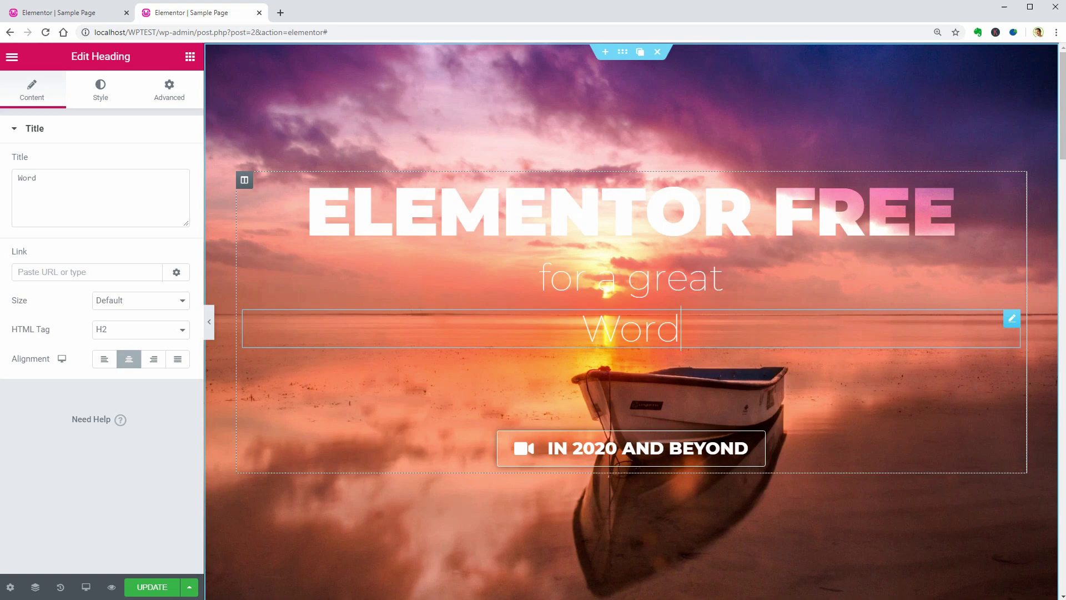
text(WordPress Website)
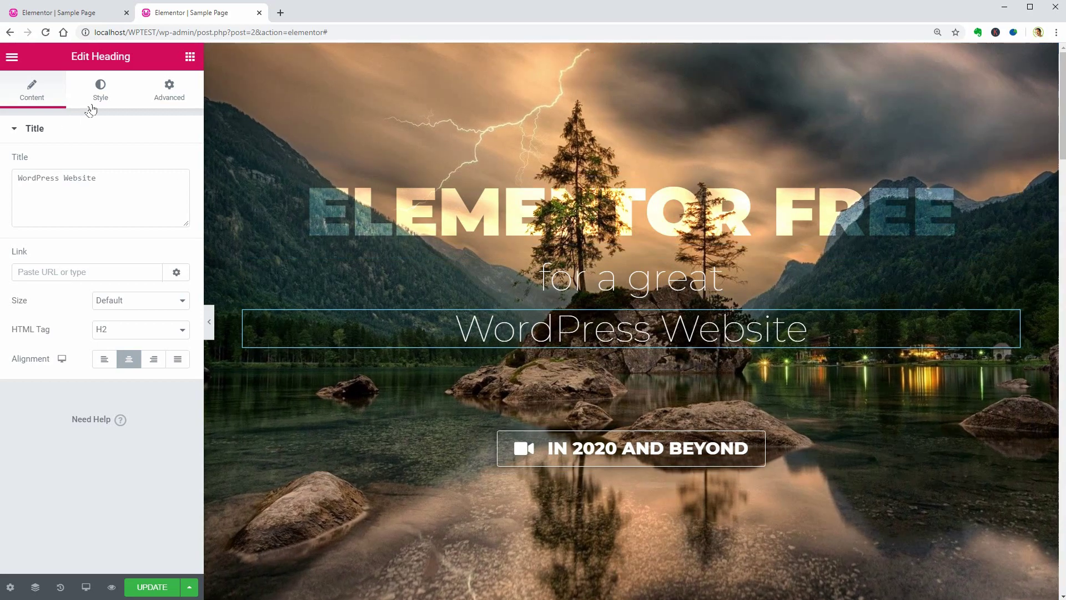
Set the 'WordPress Website' line to font weight 900 and preview the page changes.
click(98, 100)
click(173, 192)
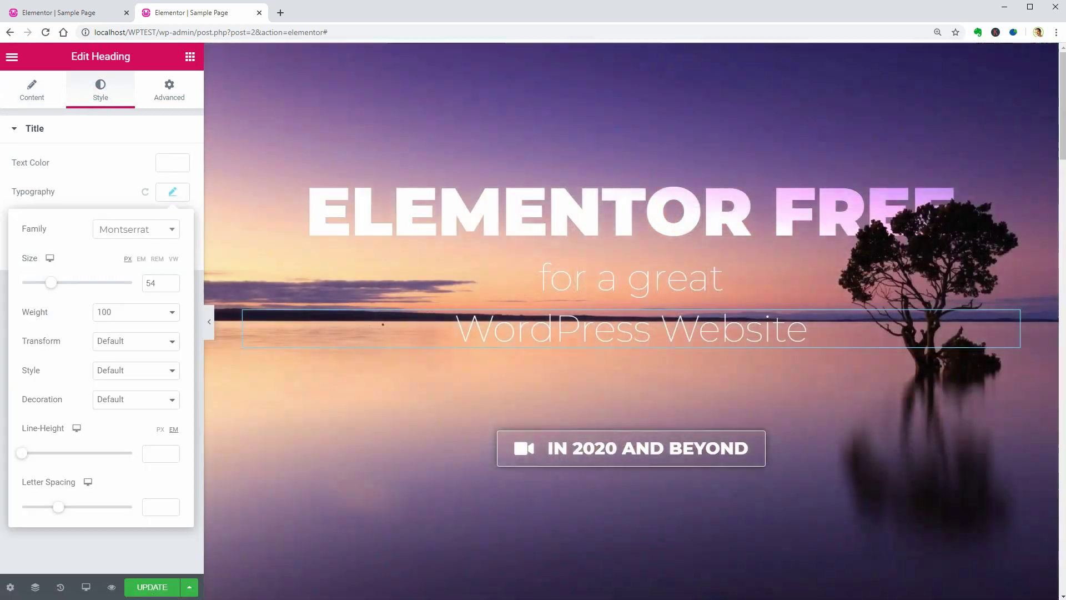
click(141, 318)
click(119, 420)
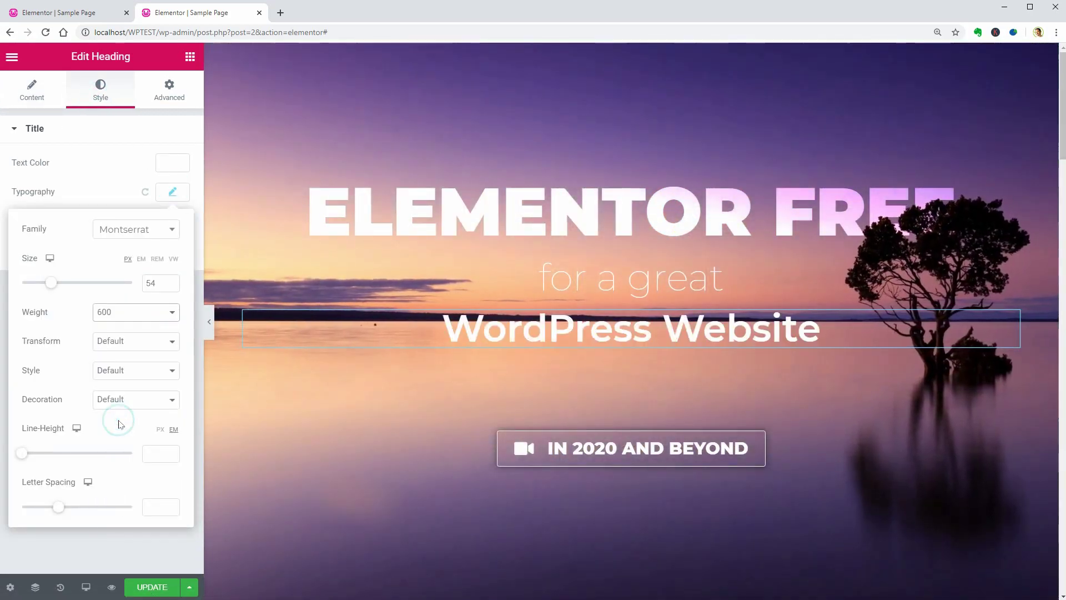
click(132, 312)
click(117, 474)
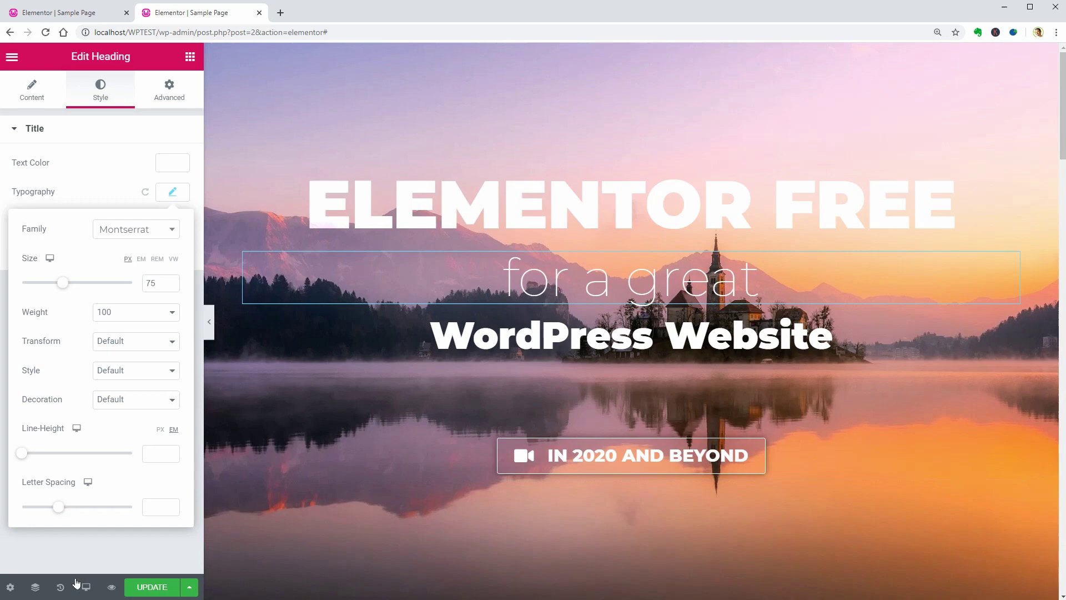
click(111, 587)
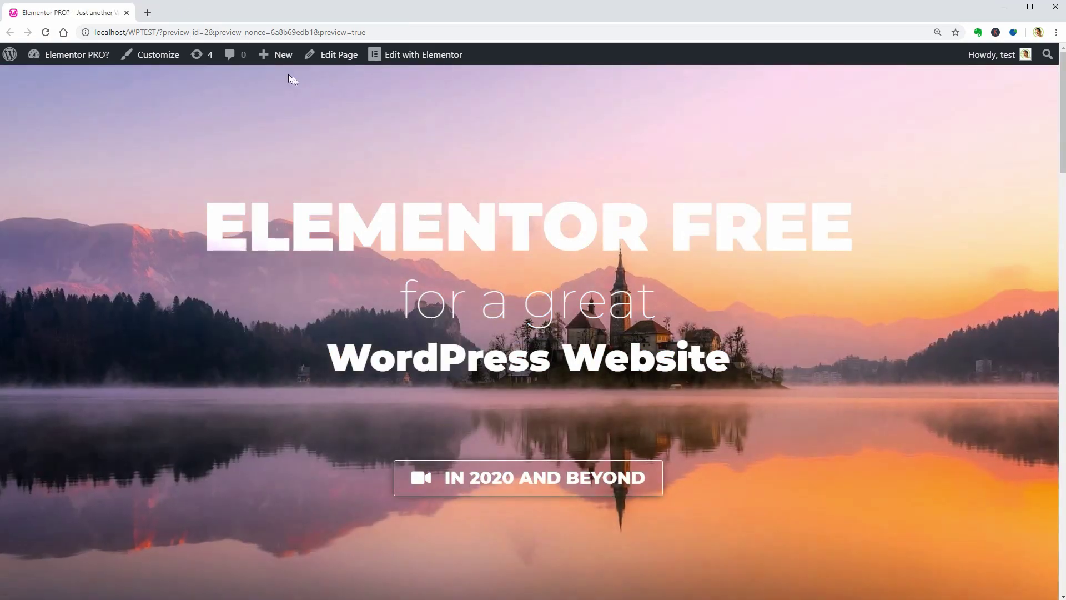
Create a new Hero template, dismiss the theme rating notice, and publish it.
mouse_move(267, 58)
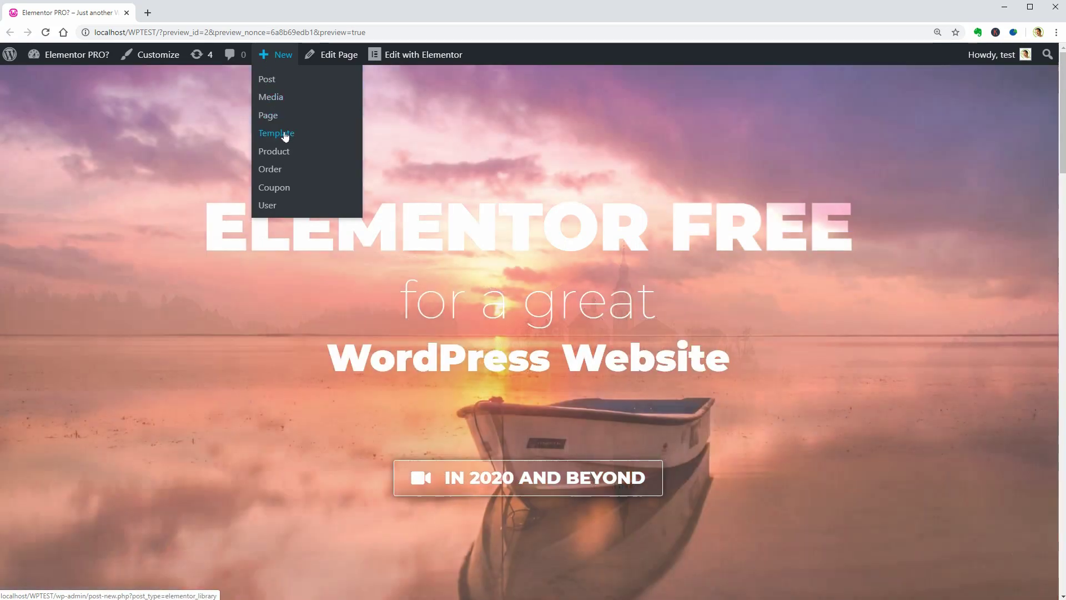
click(285, 137)
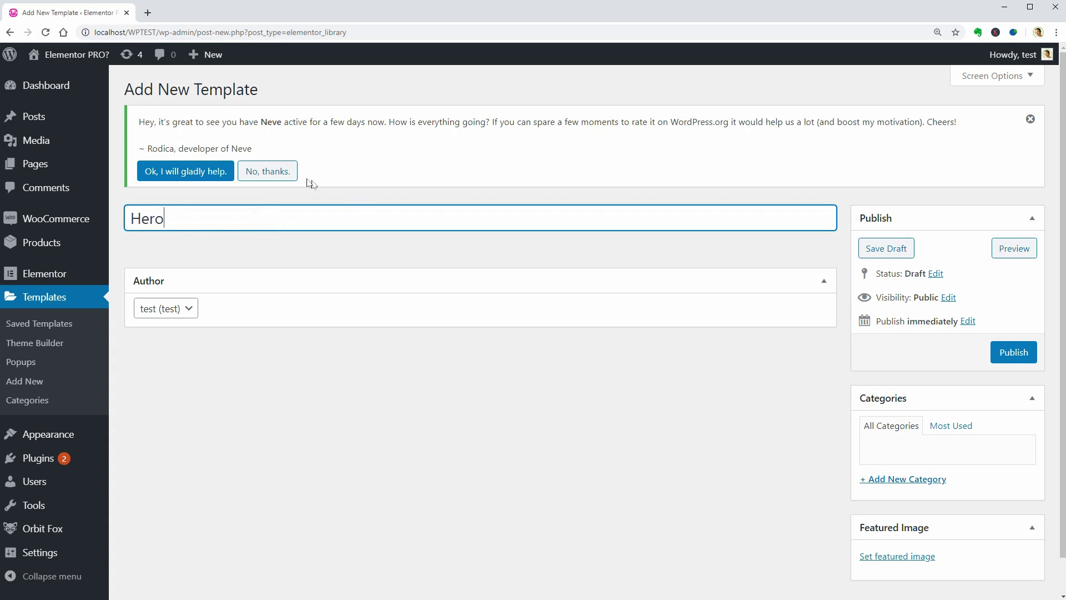
click(285, 173)
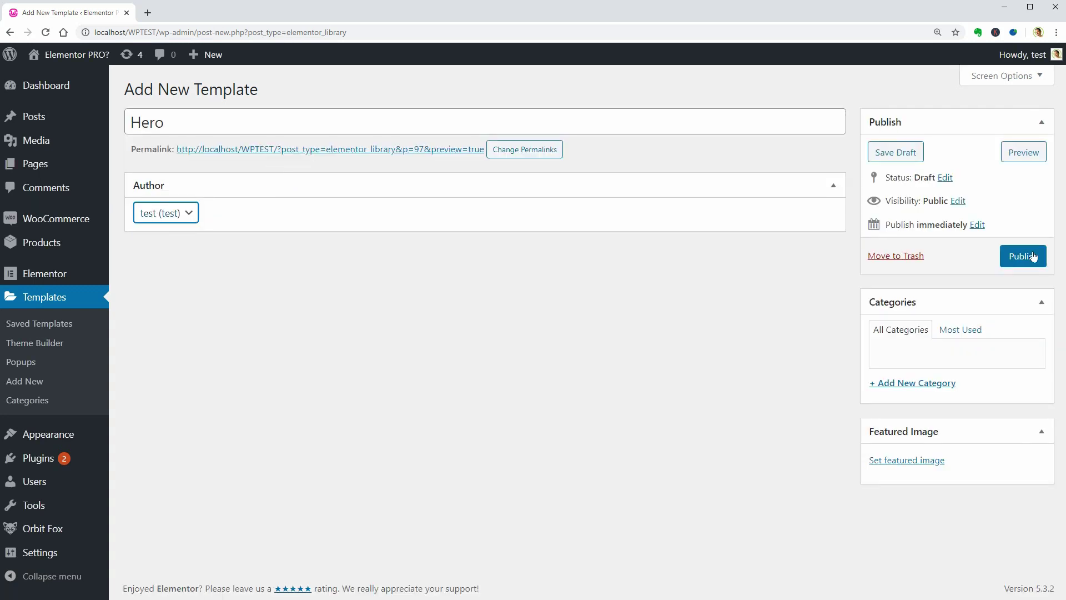
click(1034, 255)
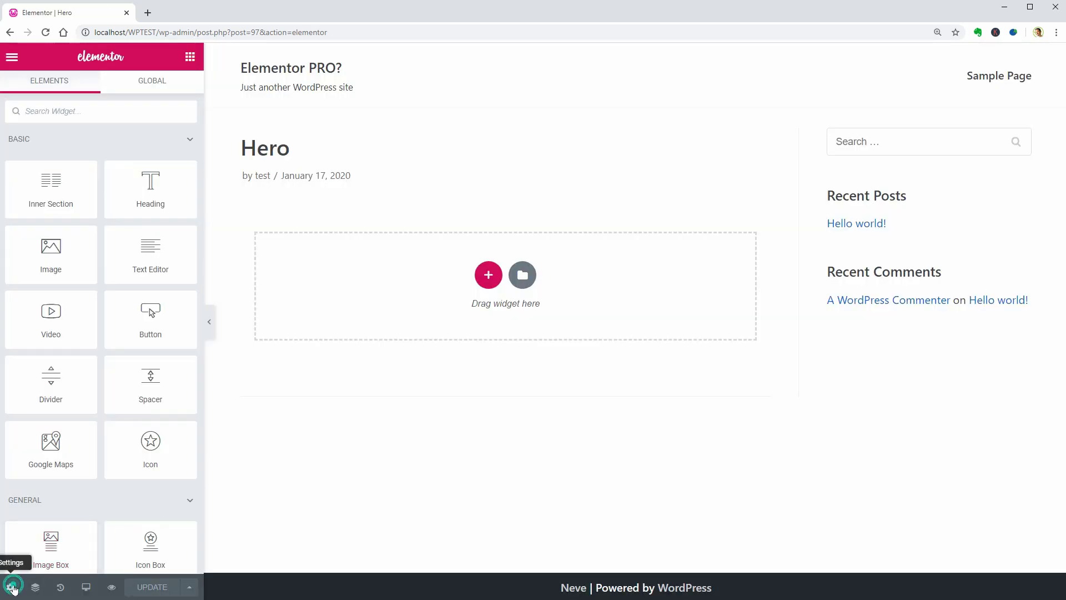
Set the template's page layout to Elementor Canvas, with no header or footer.
click(13, 586)
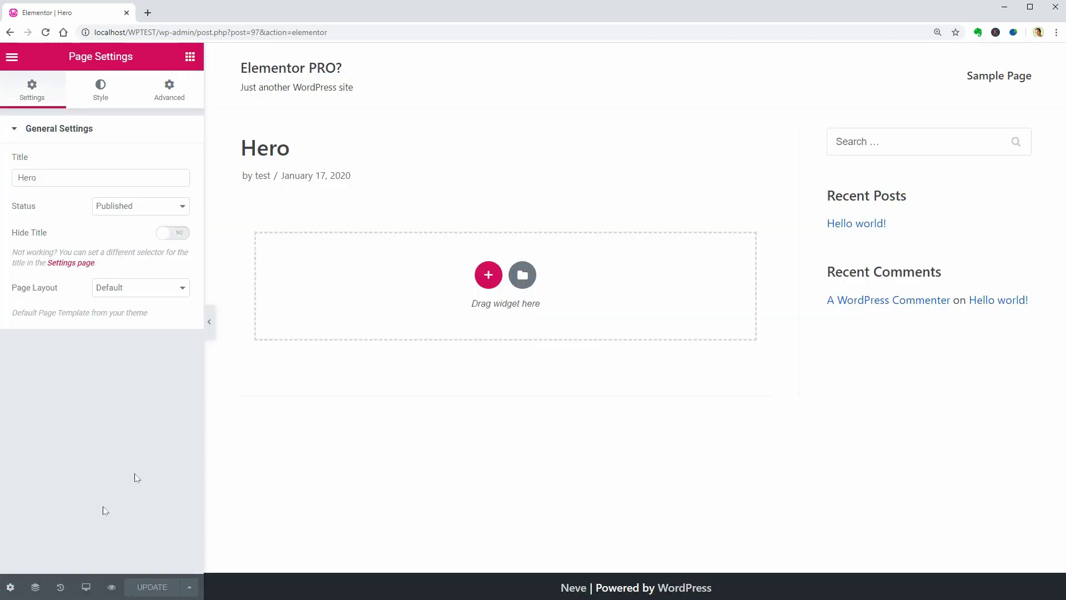
click(140, 289)
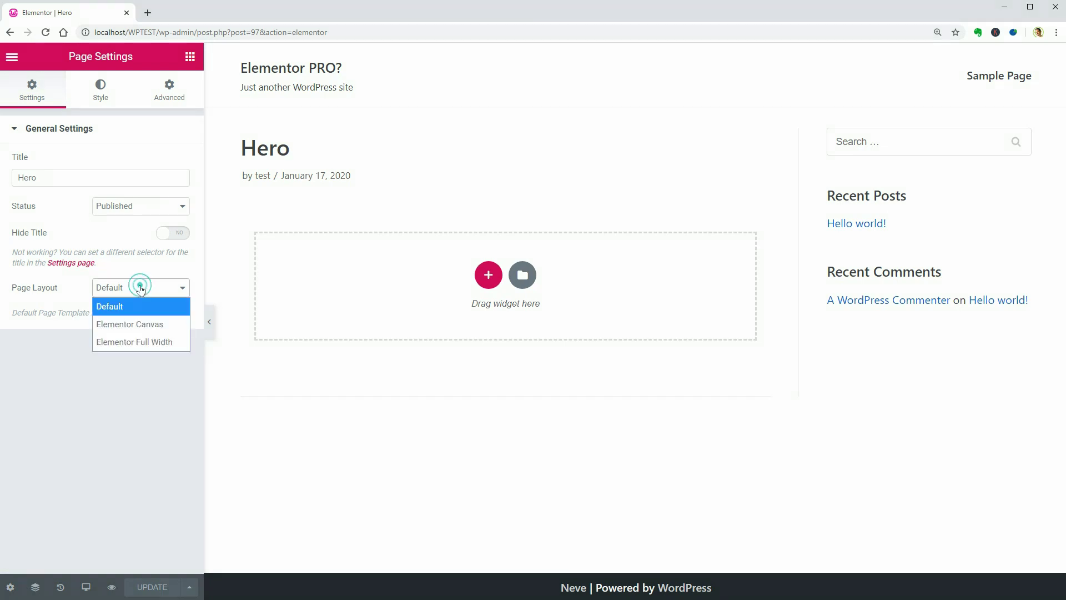
click(158, 324)
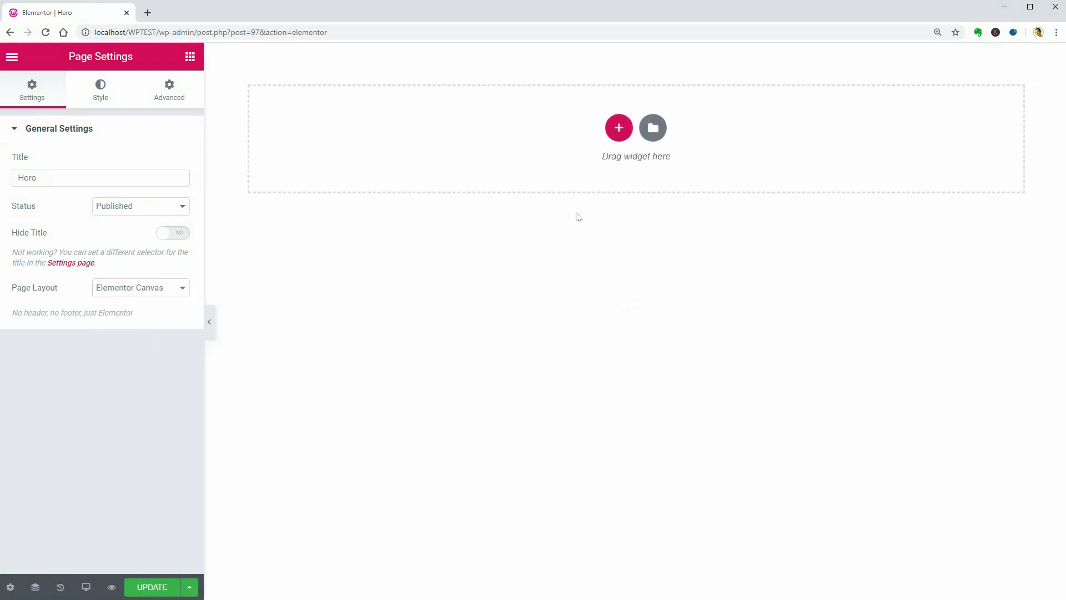
Add a one-column section with a minimum height of 100 VH.
click(620, 129)
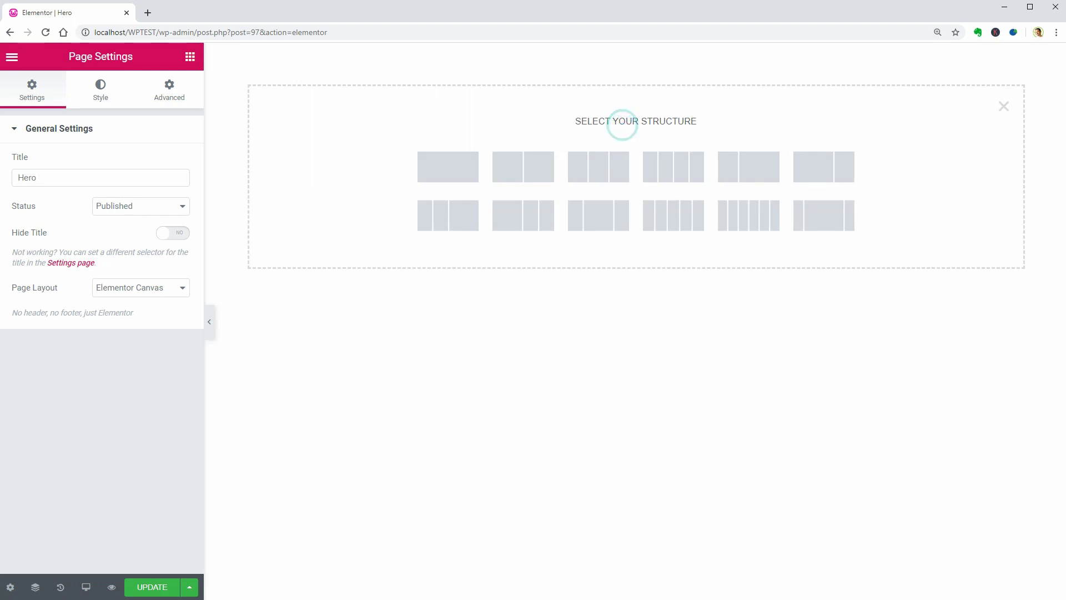
click(448, 171)
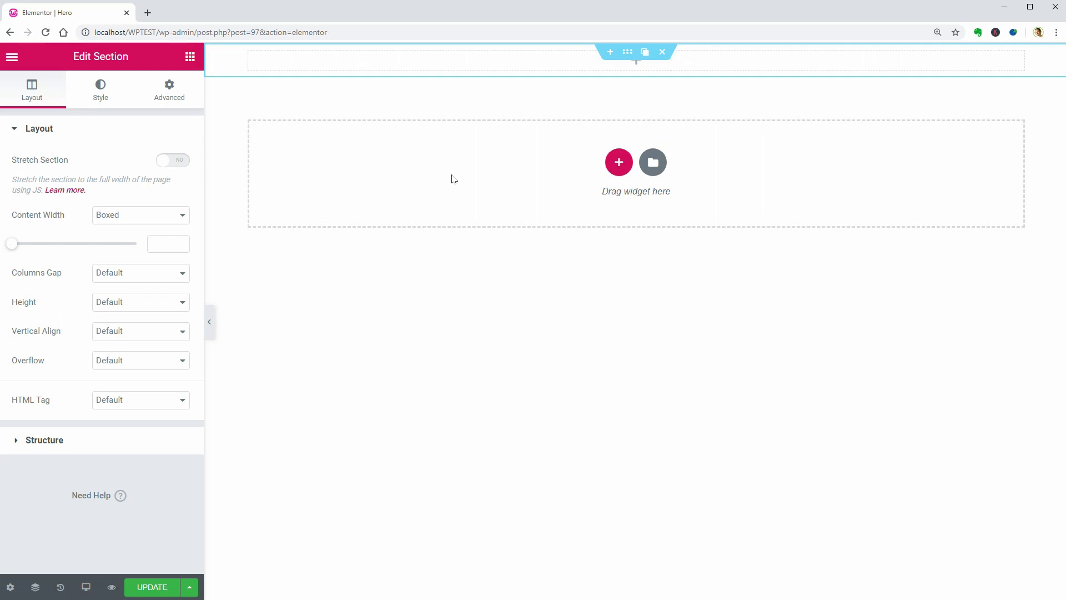
click(149, 303)
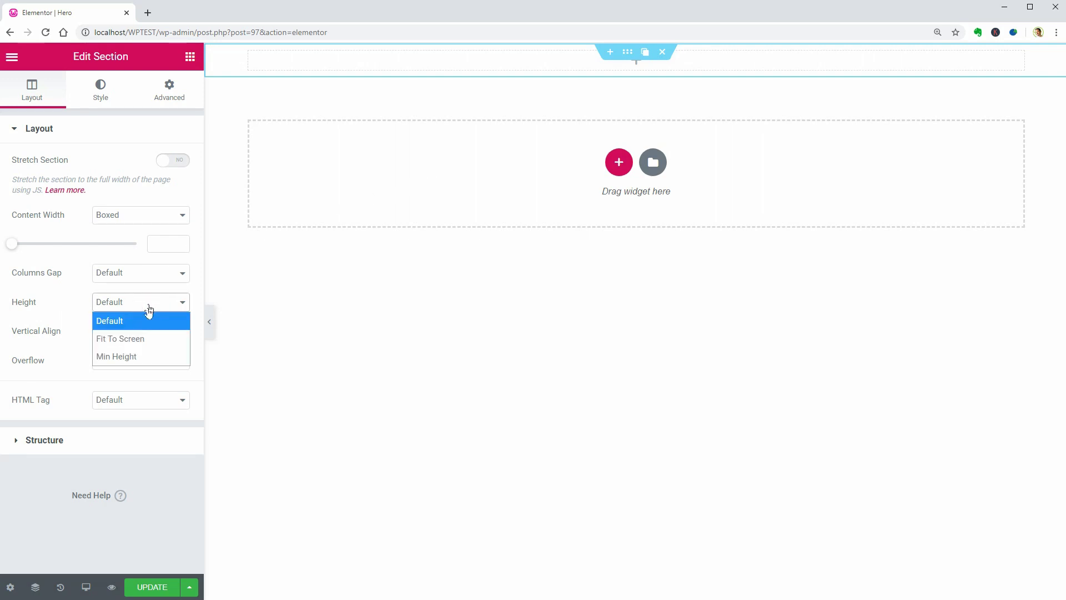
click(146, 356)
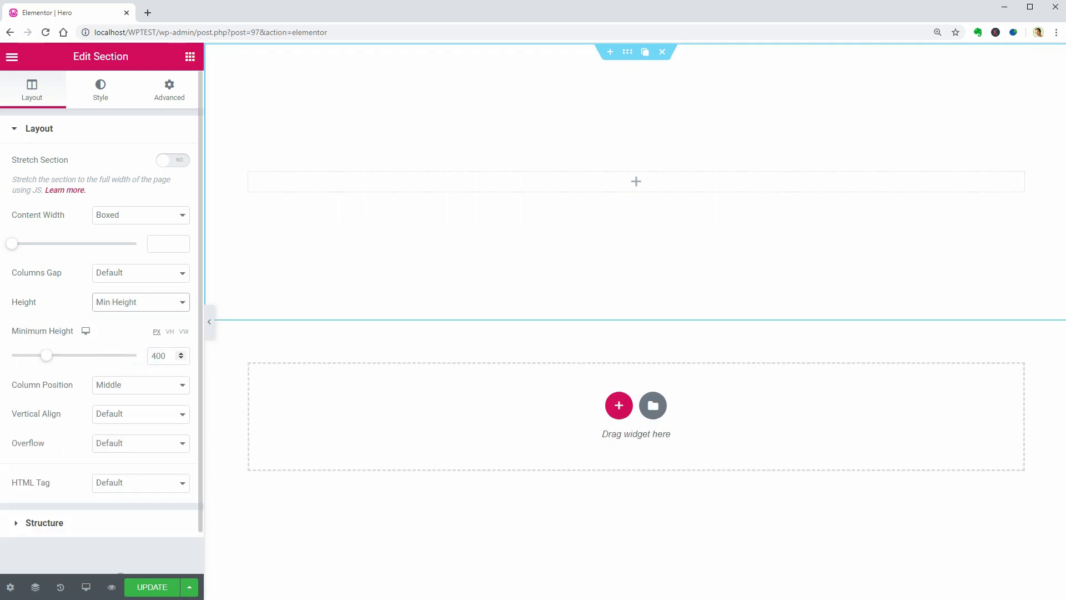
text(100)
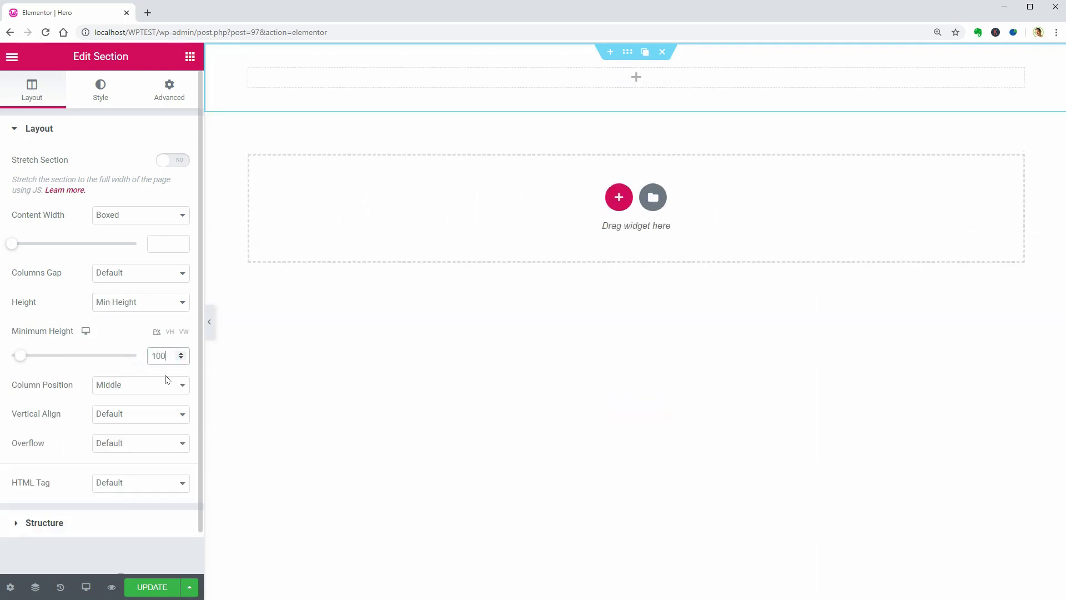
click(169, 332)
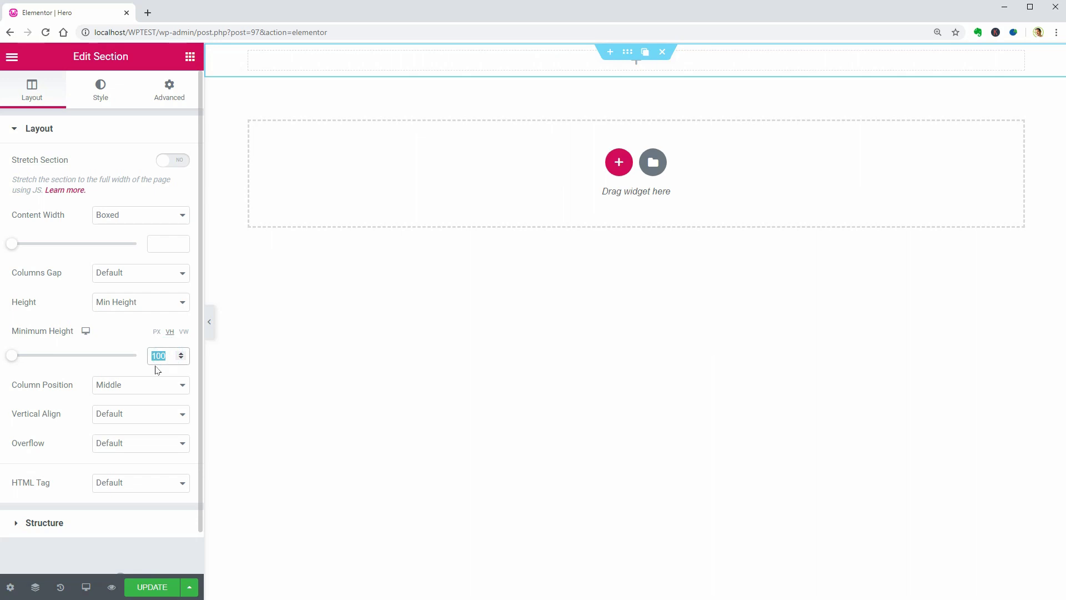
text(100)
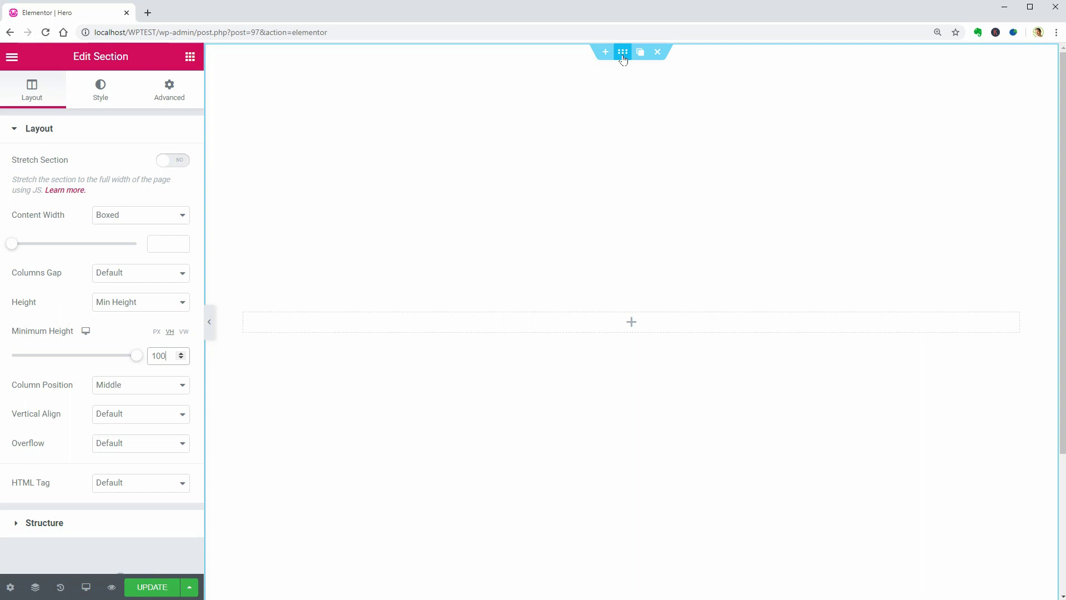
click(105, 99)
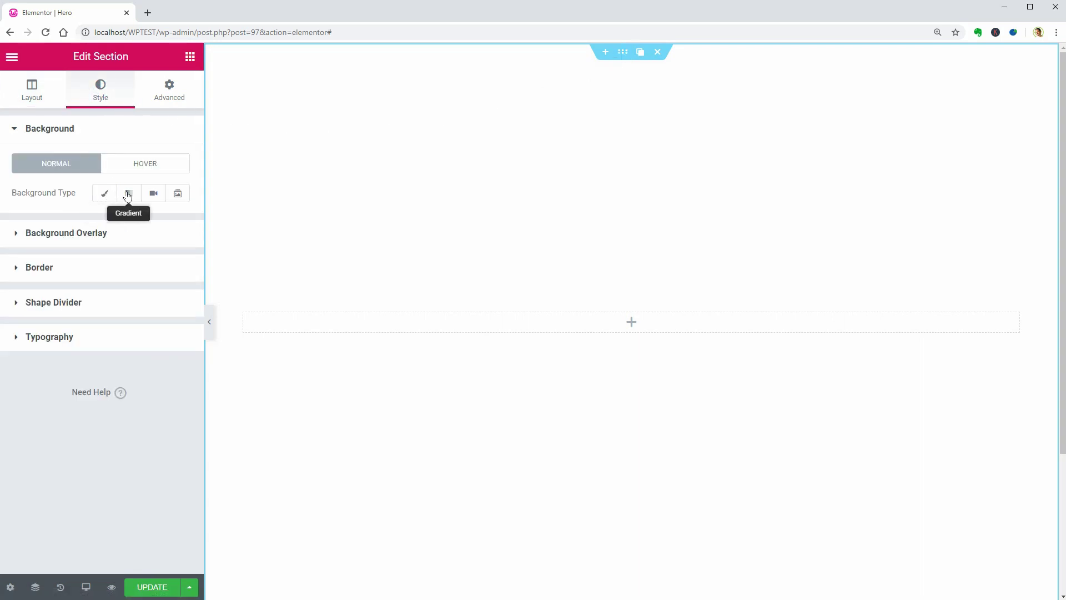
Make the section background a slideshow gallery of four photos: purple lake, lake and church, boat at sunset, lake island.
click(177, 194)
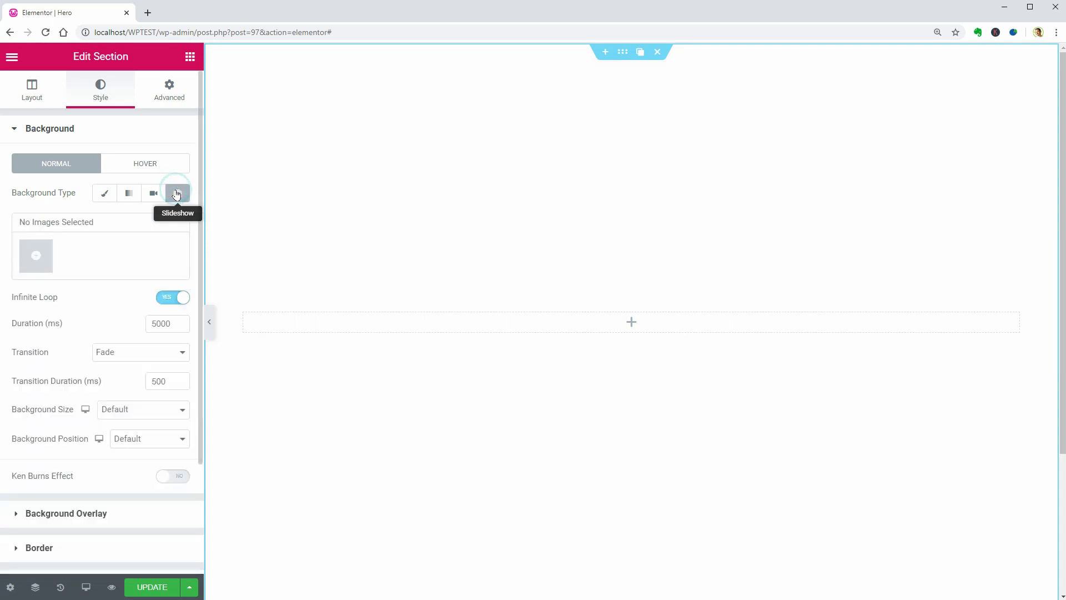
click(43, 258)
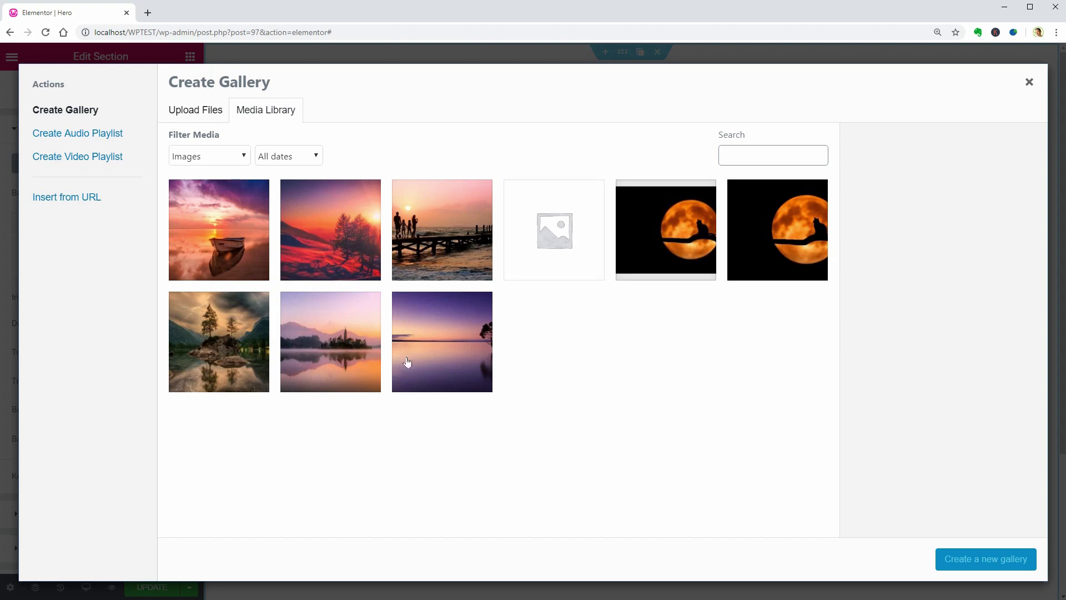
click(407, 362)
click(339, 348)
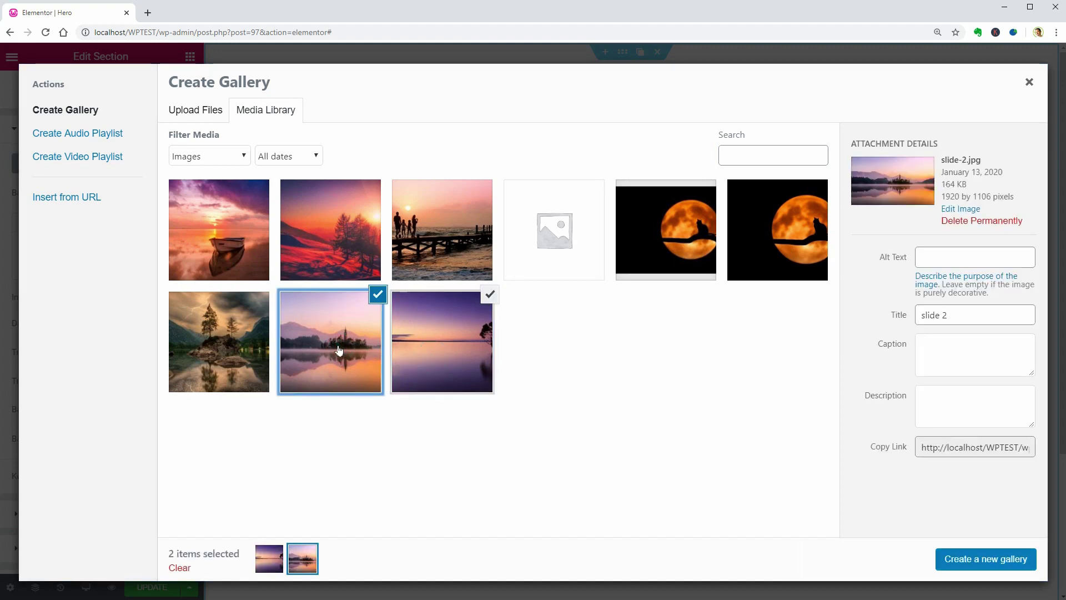
click(228, 239)
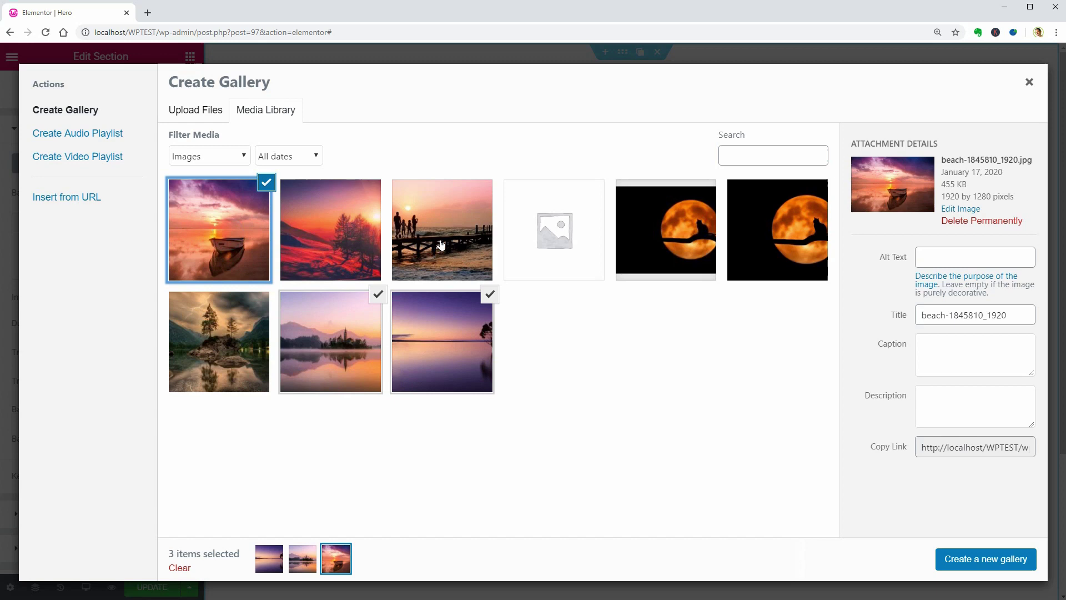
click(251, 337)
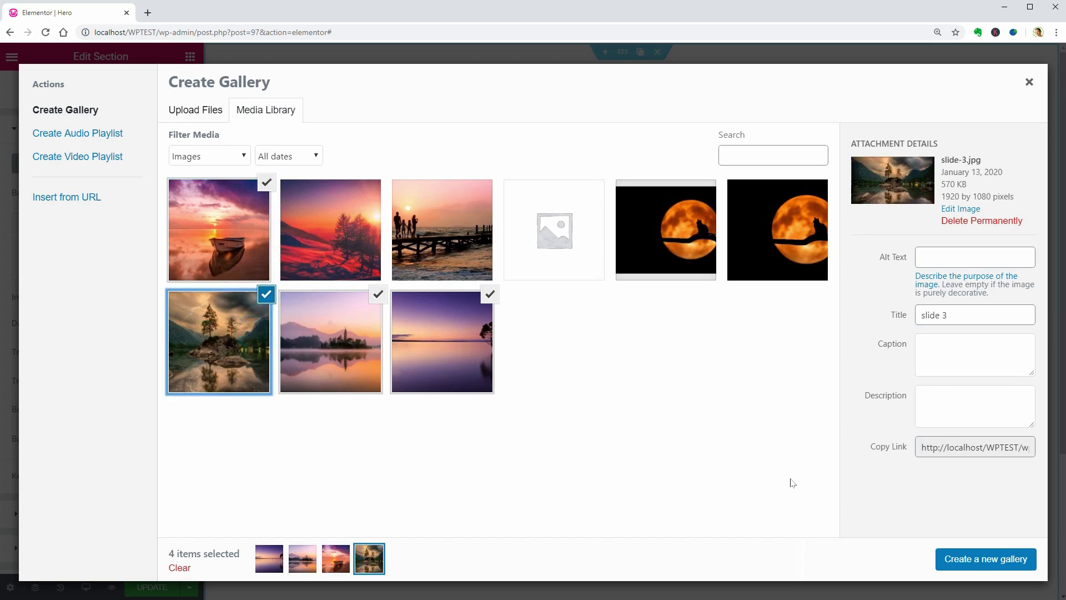
click(981, 560)
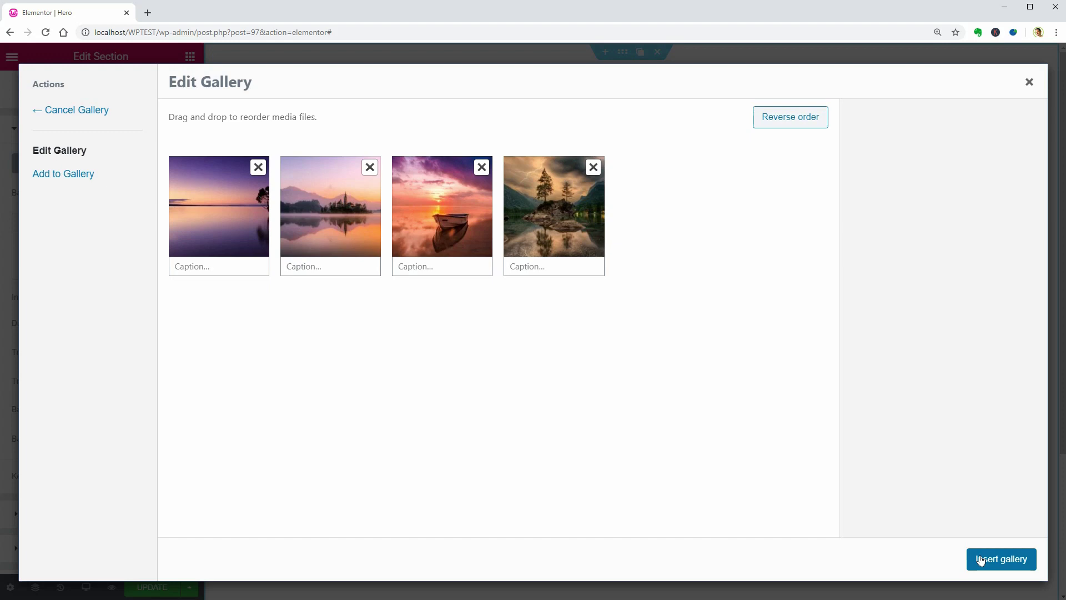
click(981, 560)
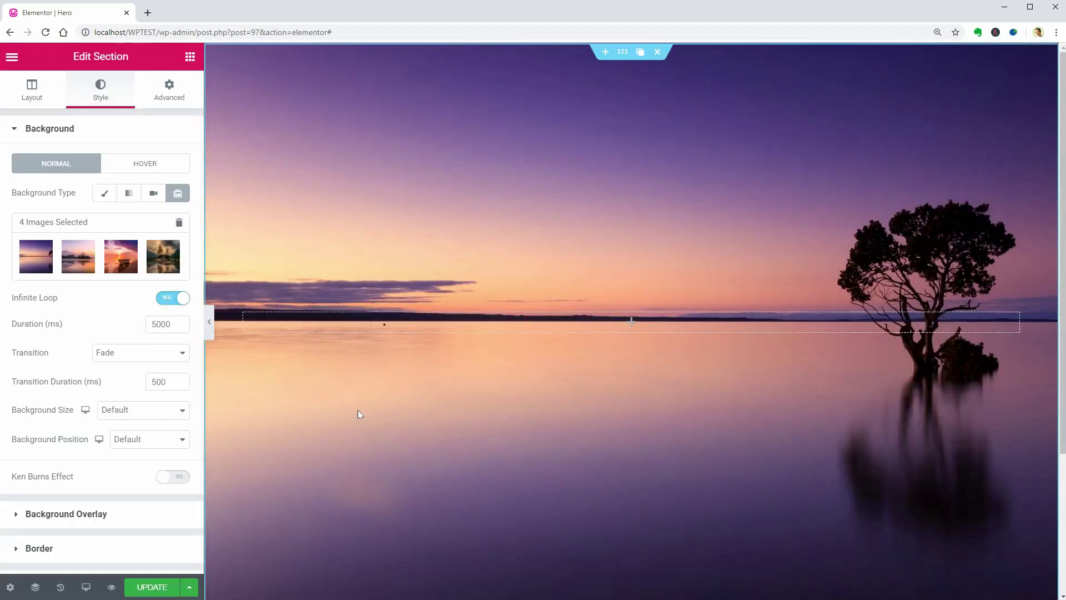
Set the slideshow background size to Cover and position to Center Center.
click(32, 94)
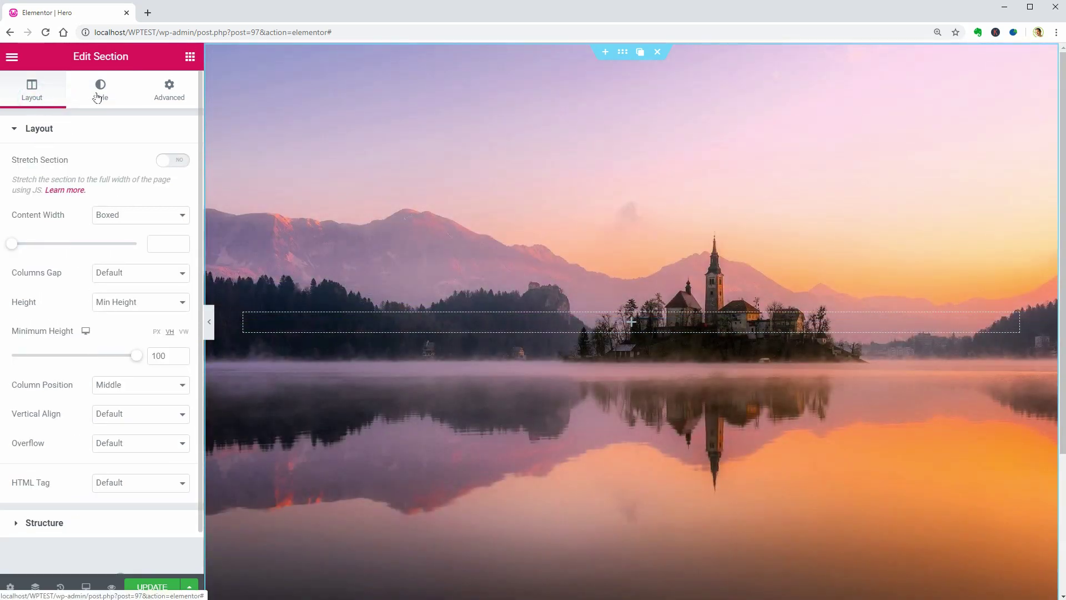
click(95, 99)
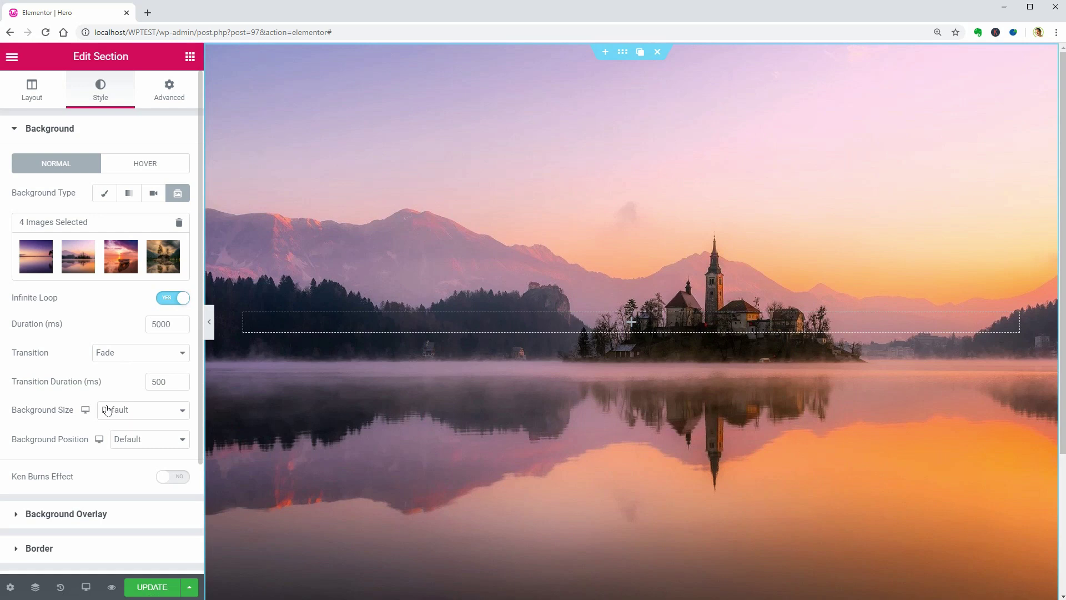
click(153, 411)
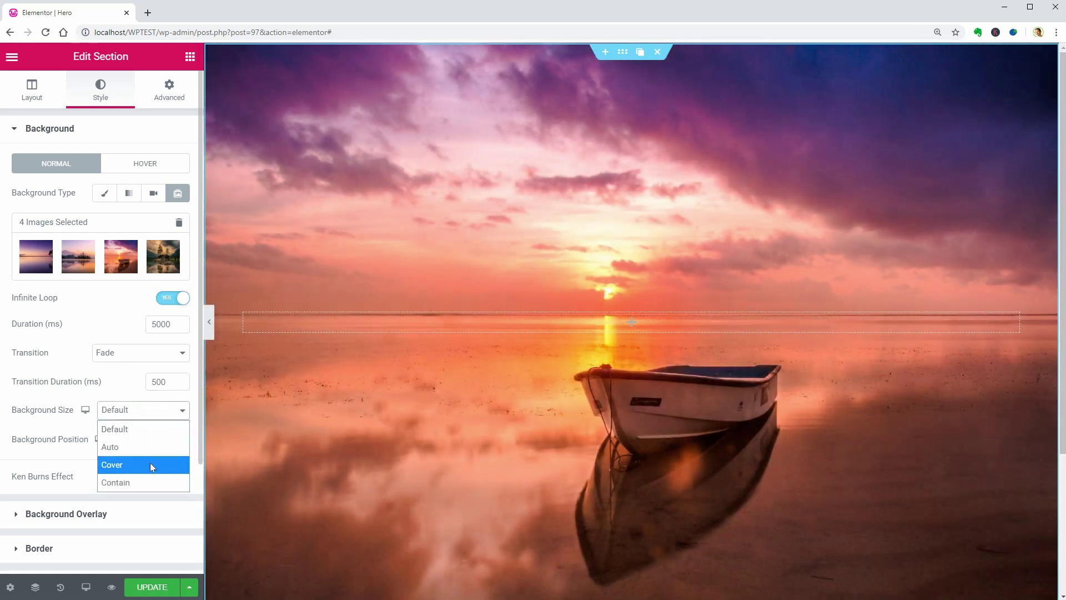
click(150, 464)
click(150, 439)
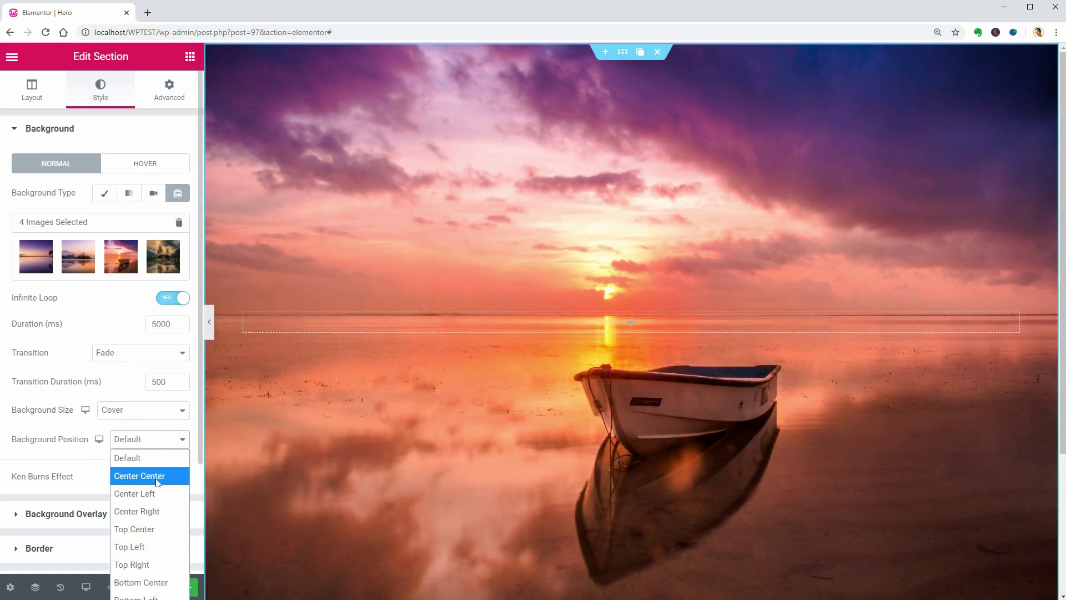
click(157, 476)
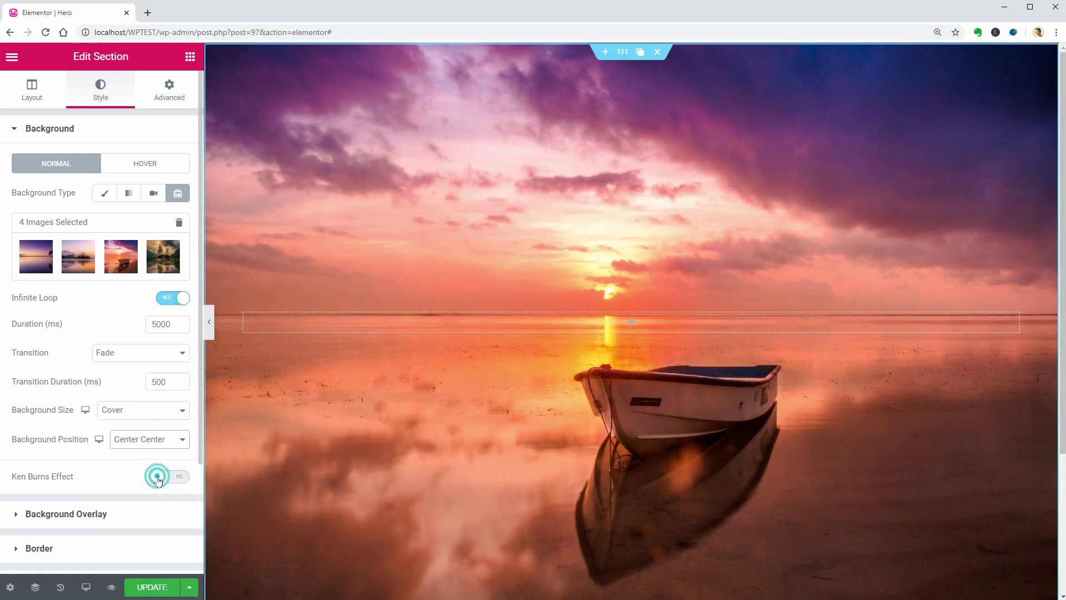
Check the section in the mobile preview, then return to desktop view.
click(86, 410)
click(87, 447)
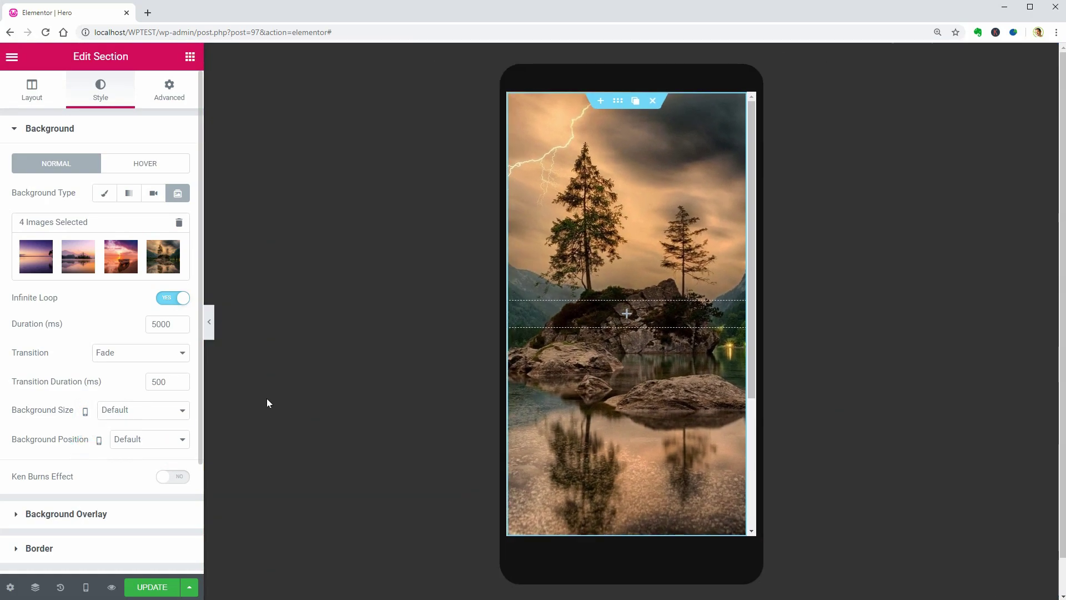
click(85, 411)
click(87, 376)
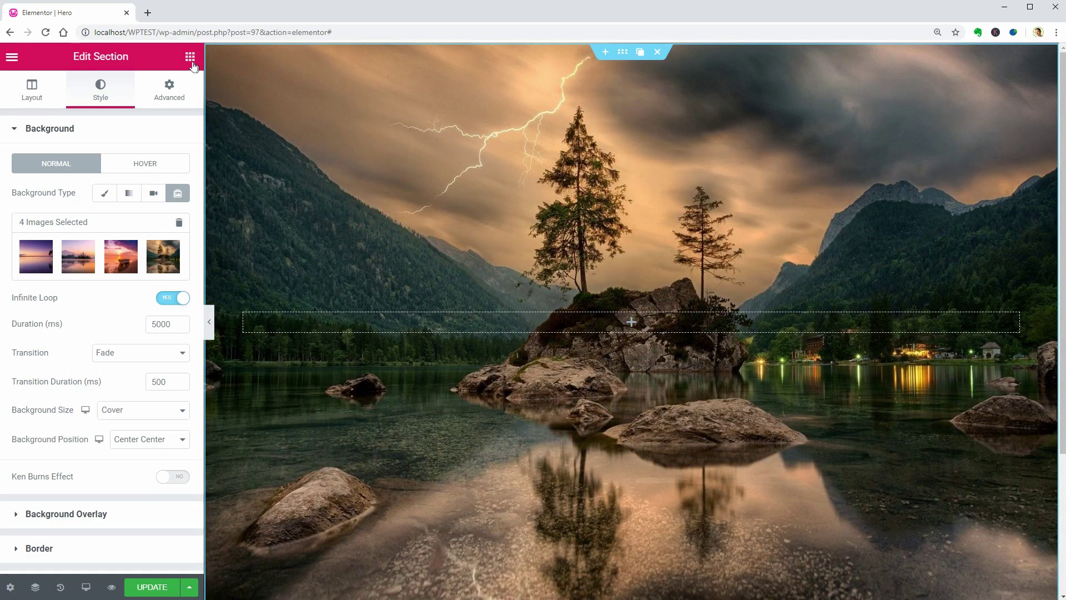
Drop a Heading widget into the hero section, centre it, and make its text white.
click(190, 57)
drag(150, 190, 675, 325)
click(133, 366)
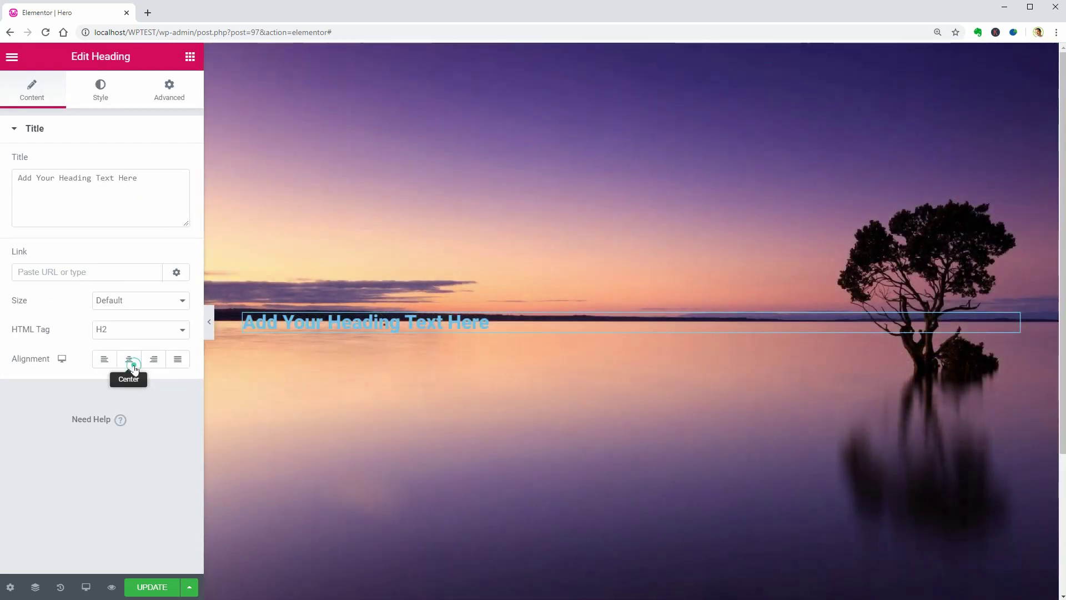
click(100, 94)
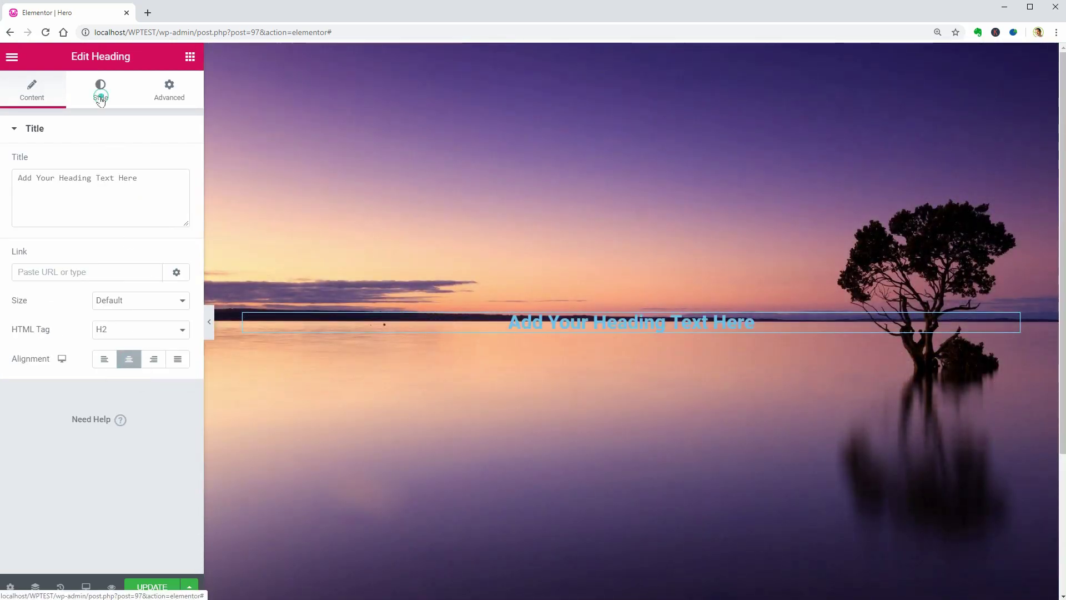
click(170, 164)
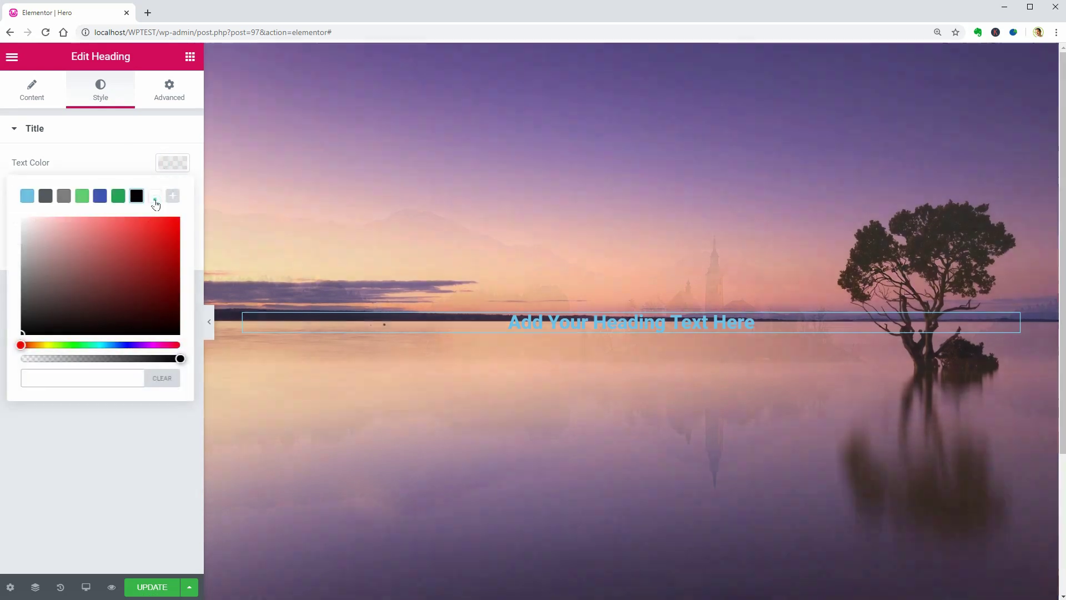
click(155, 198)
click(165, 168)
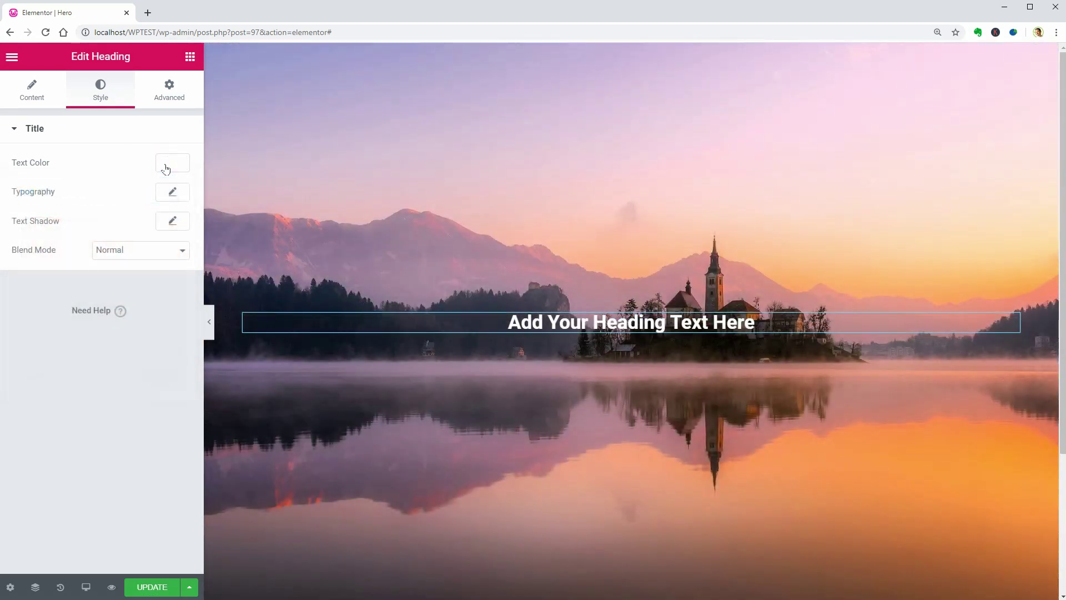
Set the heading typography to Montserrat at weight 900.
click(172, 192)
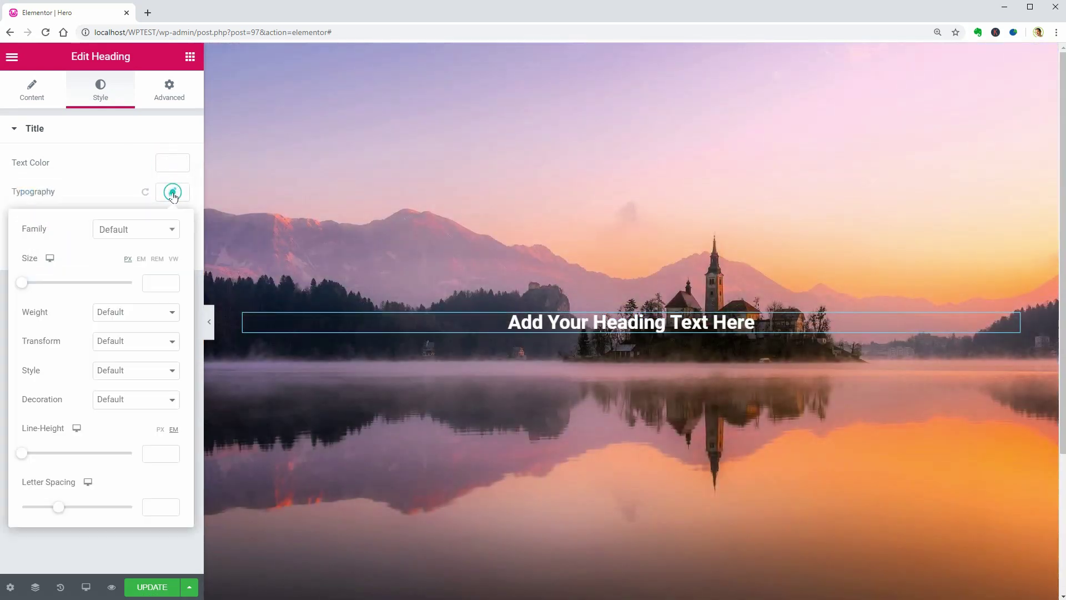
click(158, 229)
text(mont)
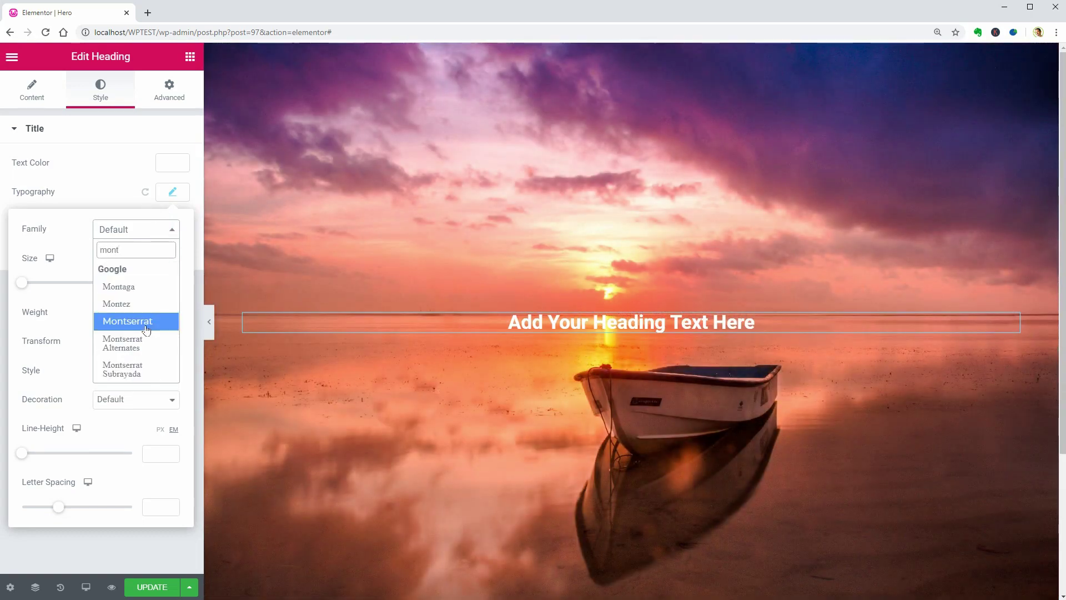
click(146, 322)
click(144, 319)
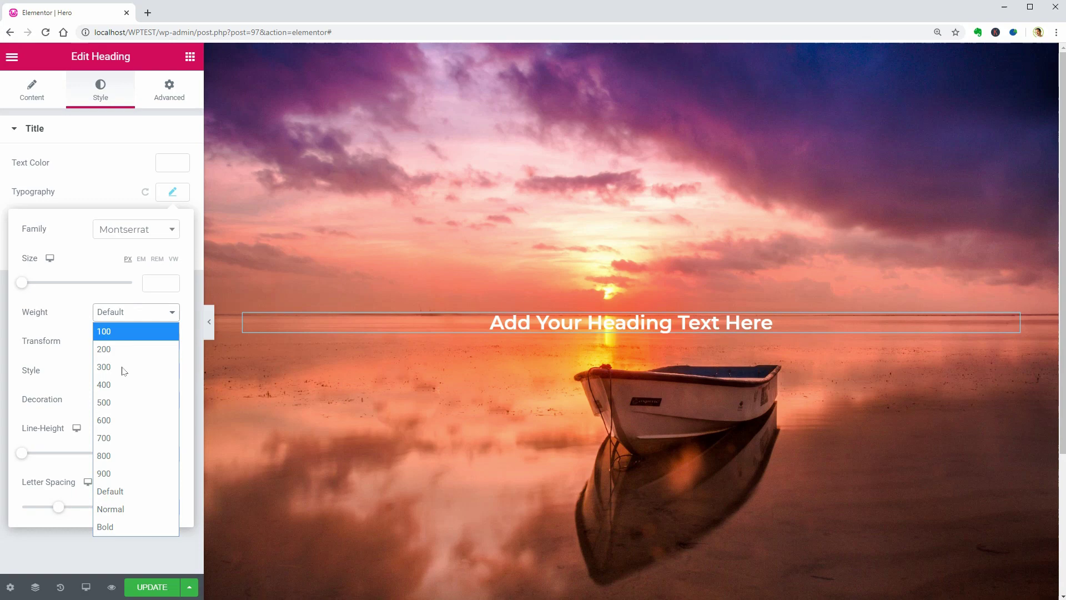
click(126, 480)
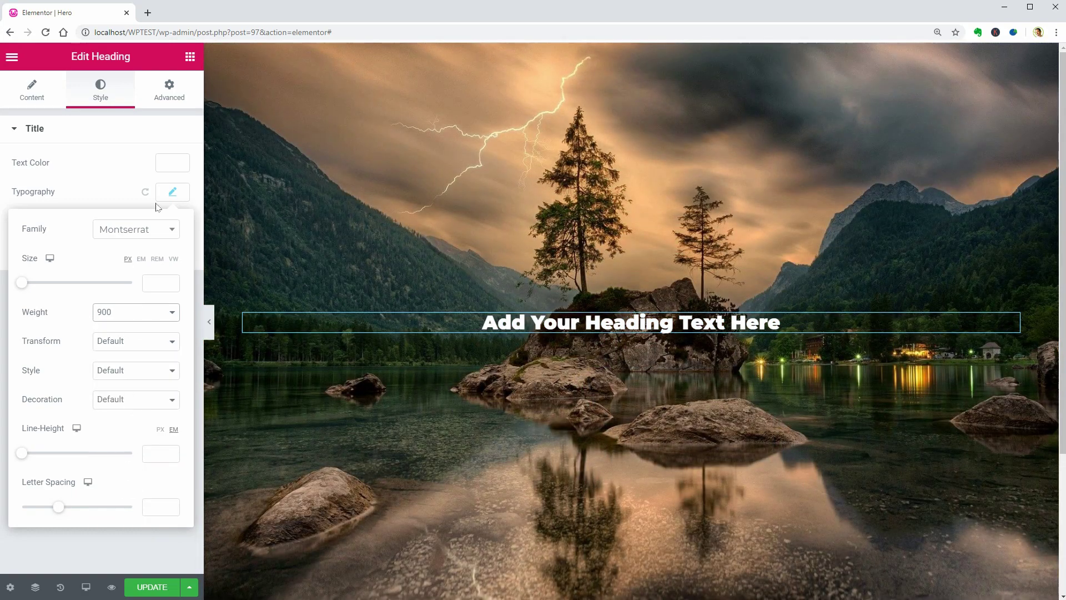
click(172, 192)
Replace the placeholder title with ELEMENTOR and enlarge it to about 82 px.
click(39, 95)
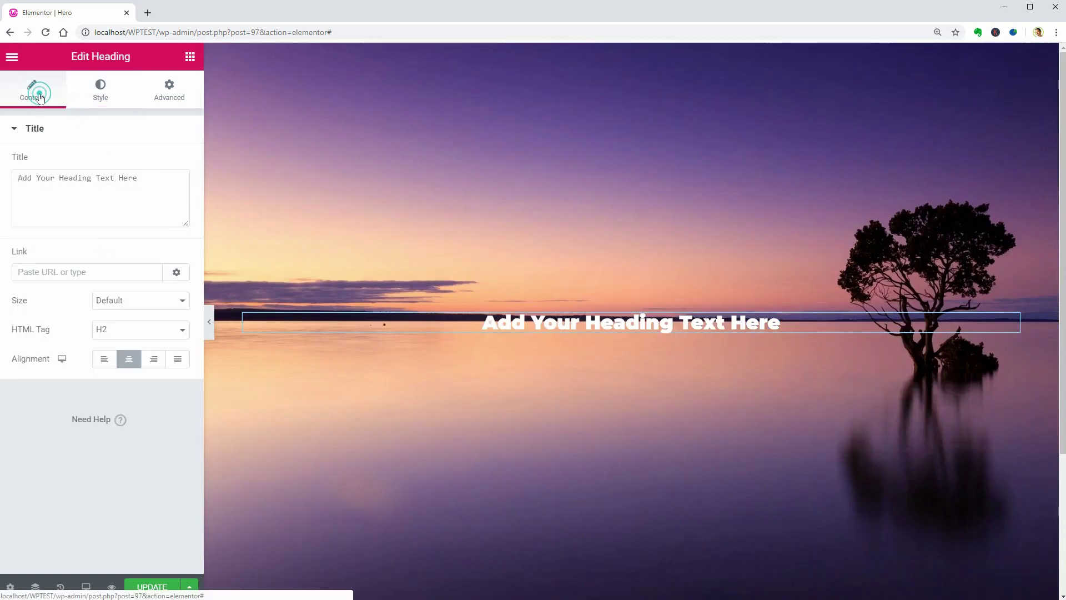
drag(137, 178, 18, 178)
text(ELEMENTOR)
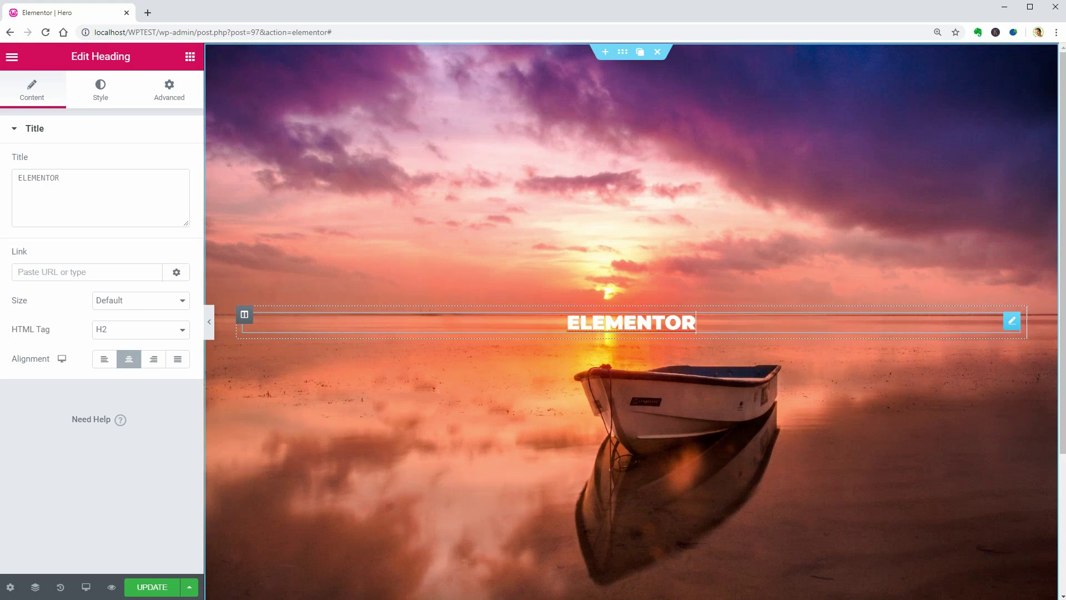
click(102, 96)
click(173, 192)
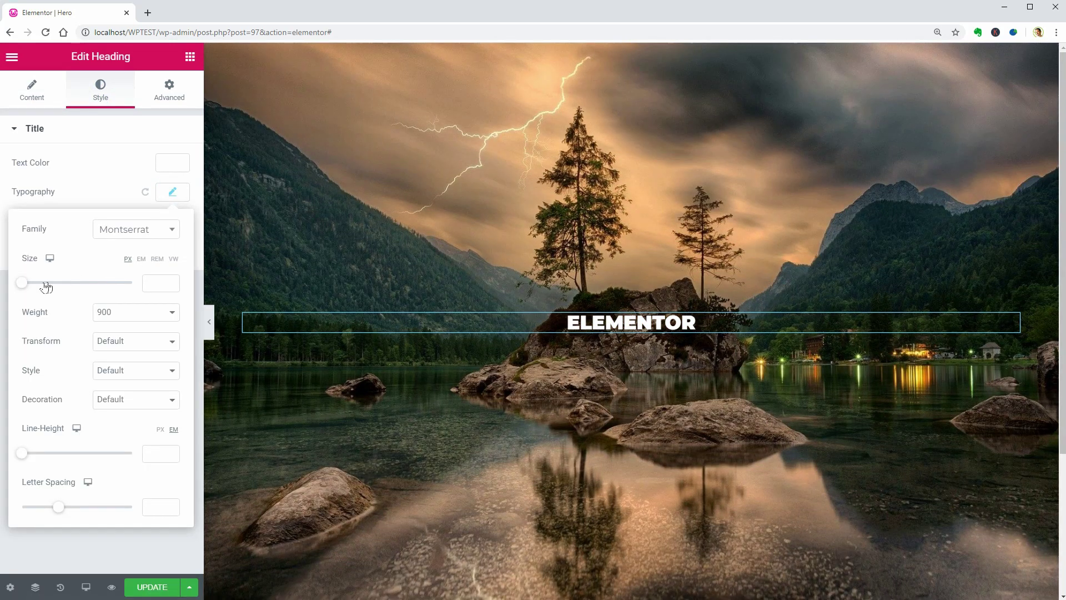
drag(26, 287, 72, 291)
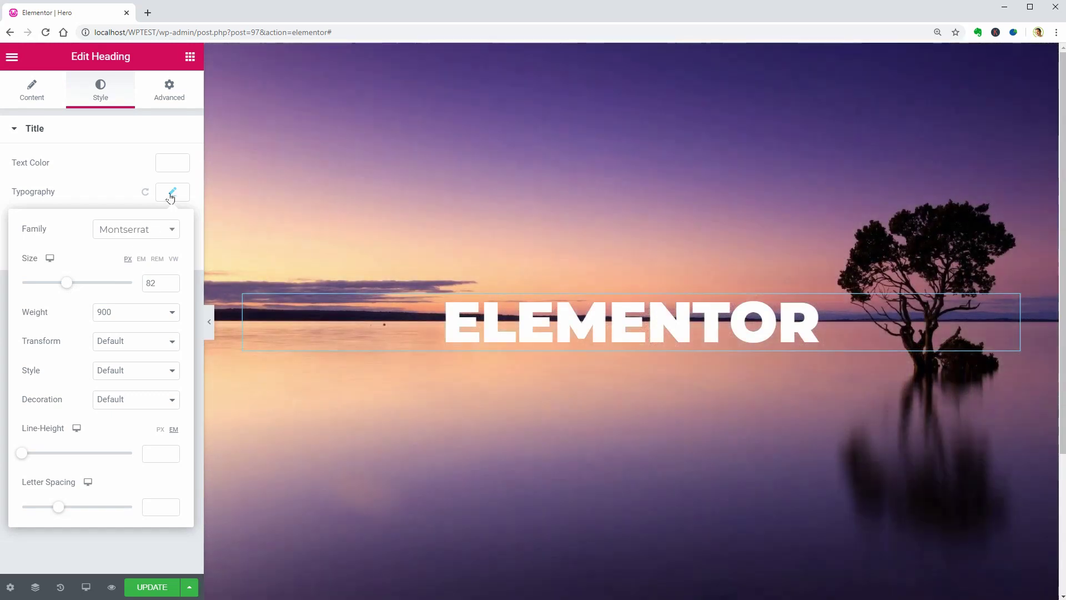
click(171, 192)
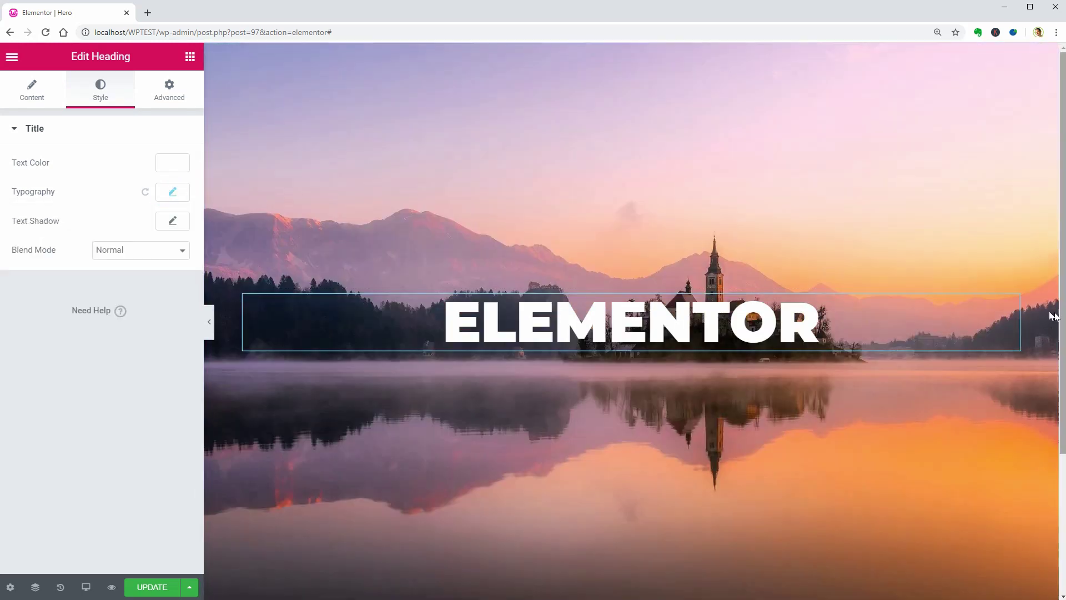
Duplicate the ELEMENTOR heading and retype the copy as 'for a stuning'.
click(996, 303)
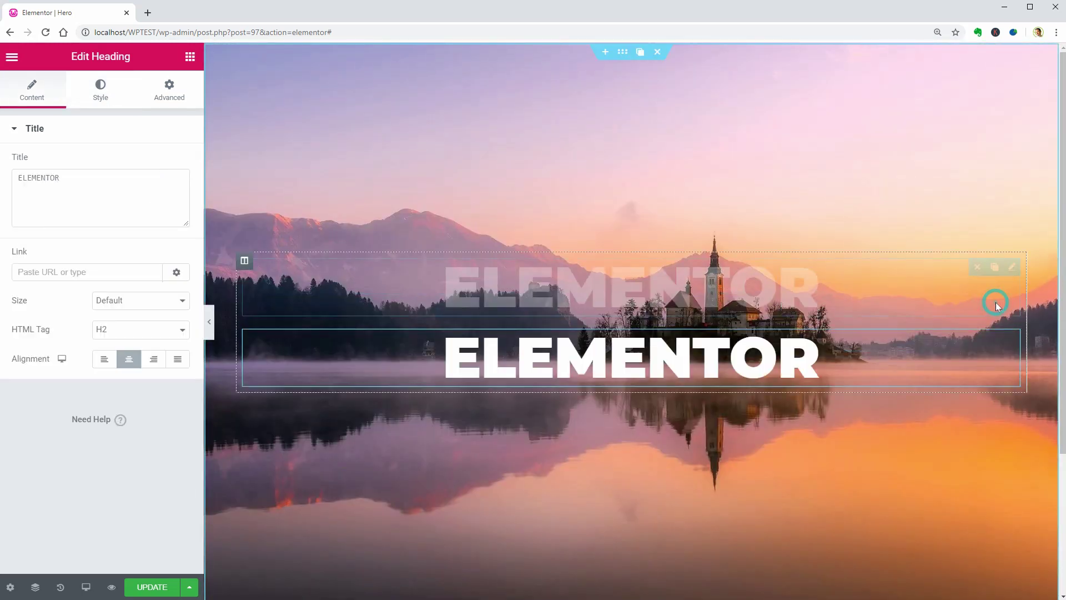
drag(440, 355, 821, 357)
text(for a stuning)
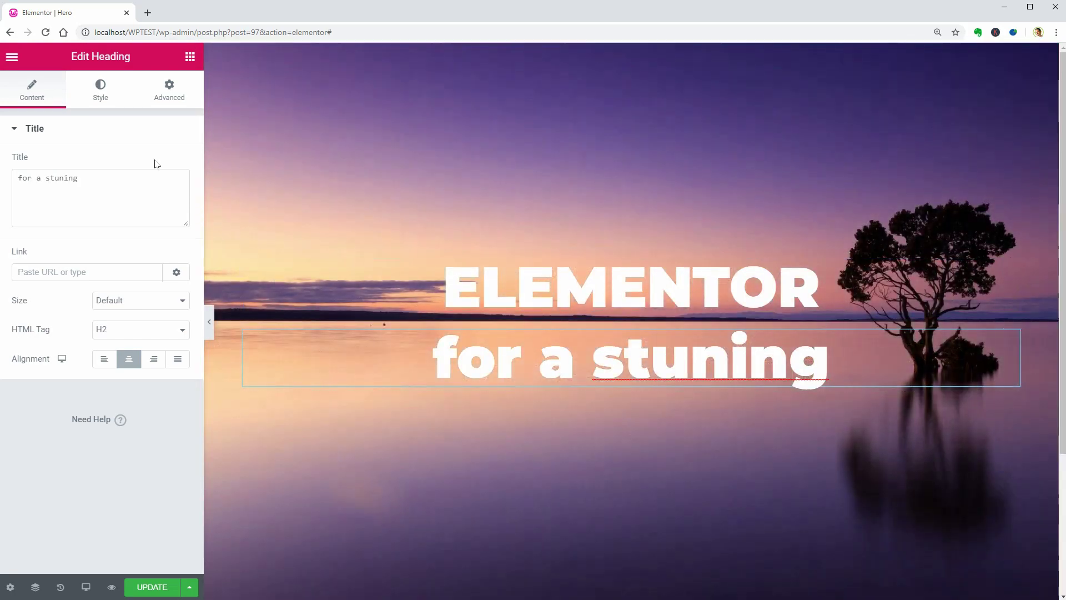
Set the copy's font weight to 100 and correct its text to 'for a stunning'.
click(100, 90)
click(172, 196)
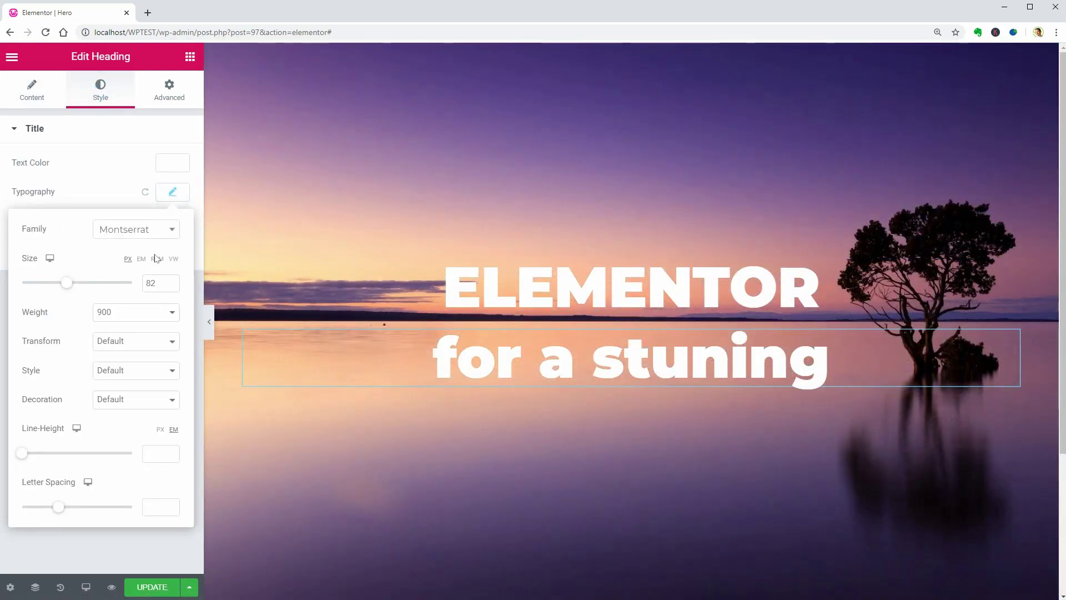
click(146, 312)
click(138, 367)
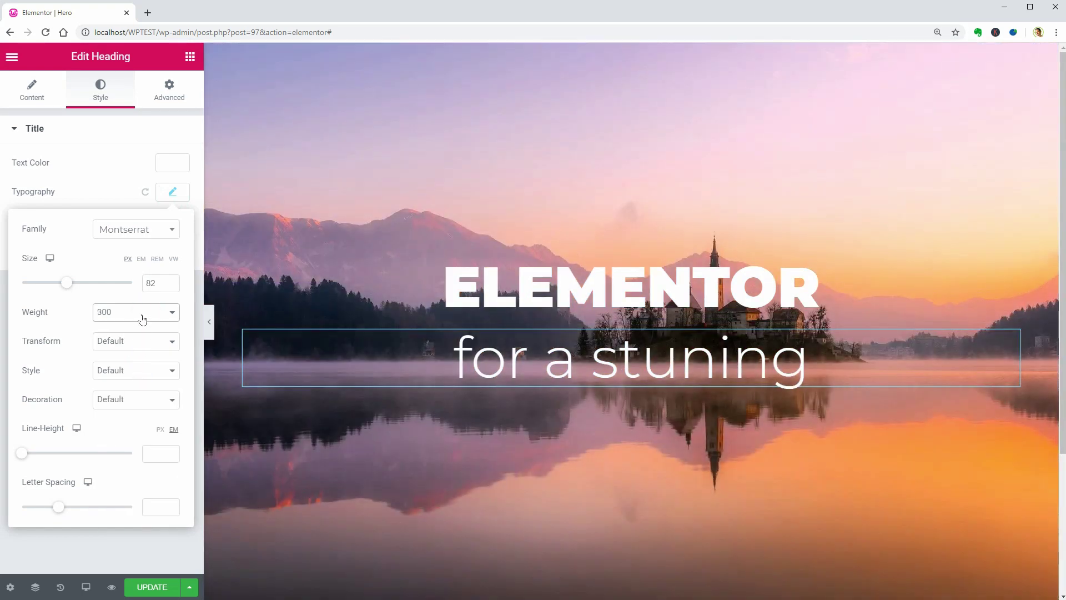
click(142, 313)
click(140, 339)
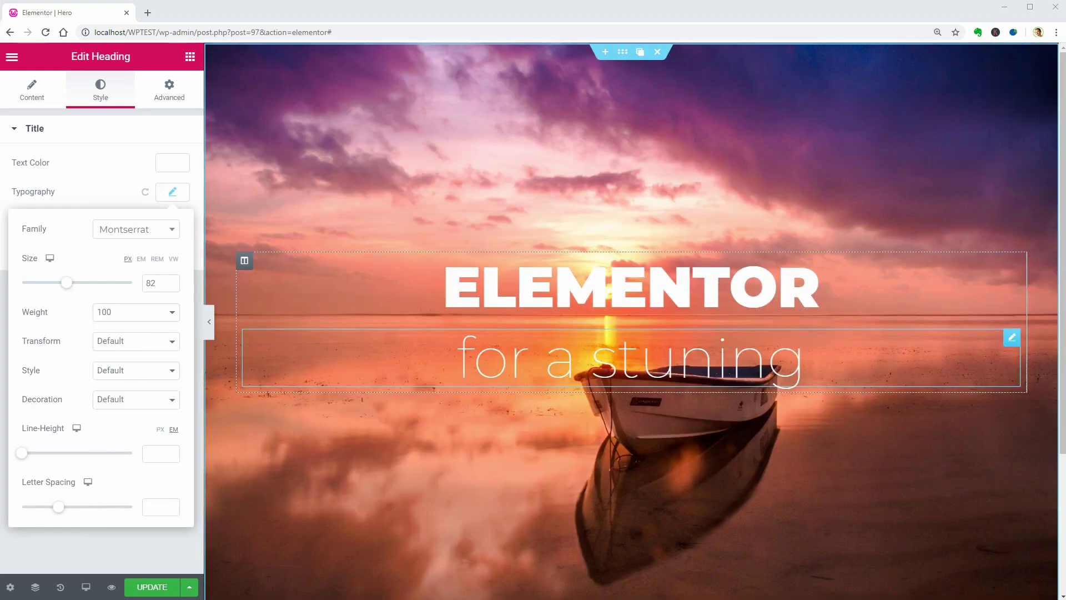
click(708, 365)
click(806, 358)
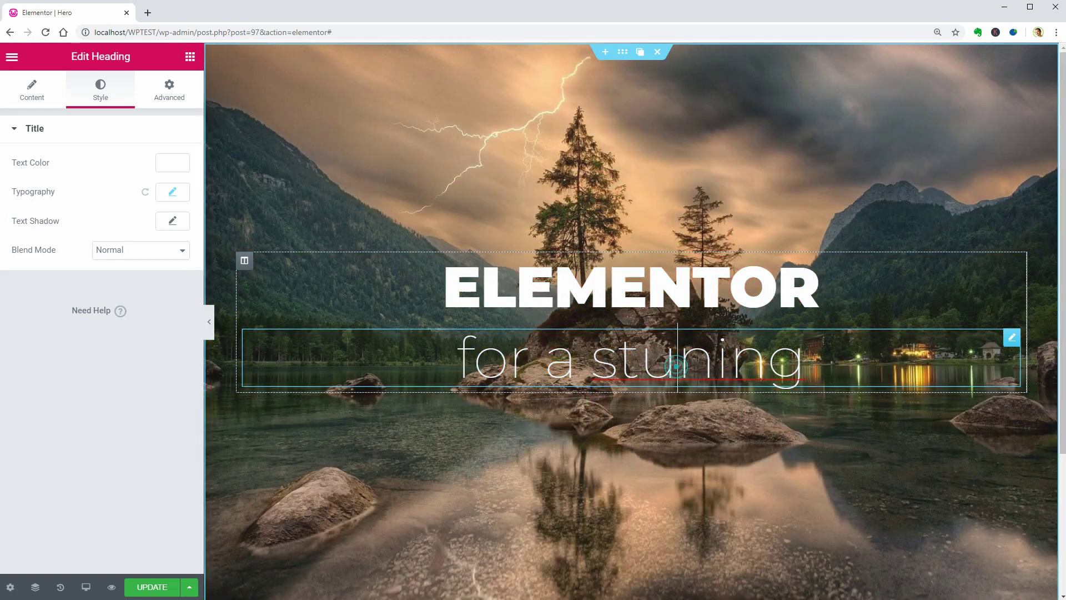
click(718, 358)
text(n)
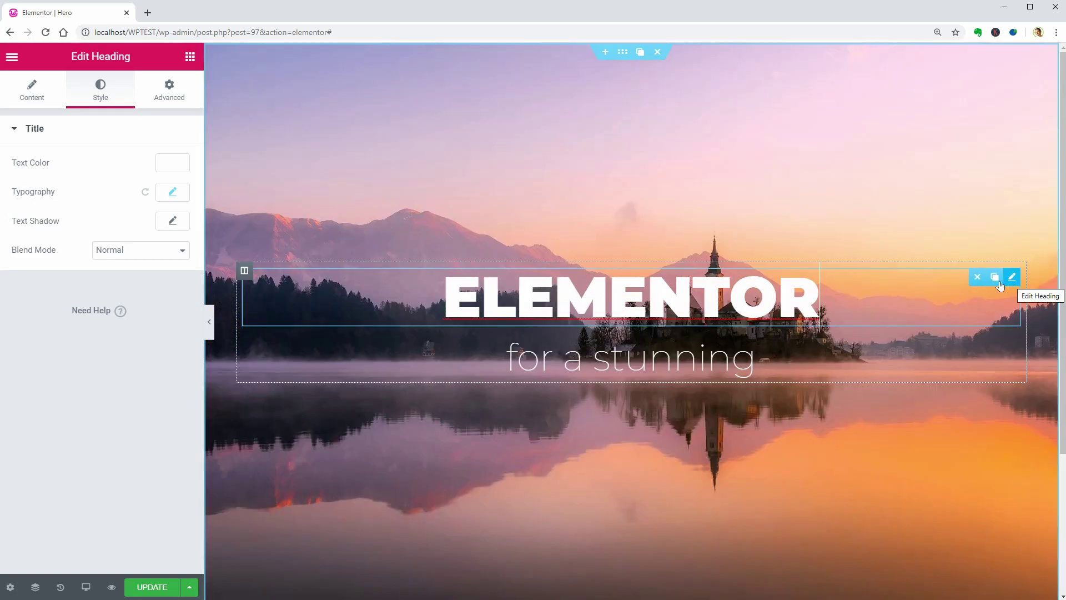
Duplicate the ELEMENTOR heading and retitle the copy 'WordPress Website'.
click(994, 278)
drag(646, 384, 449, 377)
key(ctrl+a)
text(WordPr)
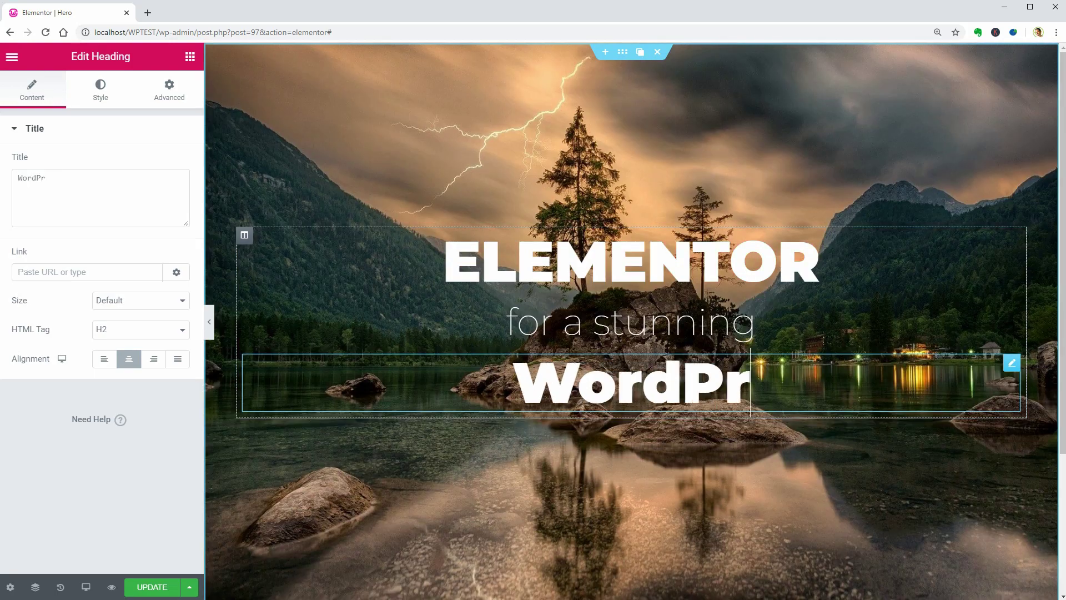
text(ess Website)
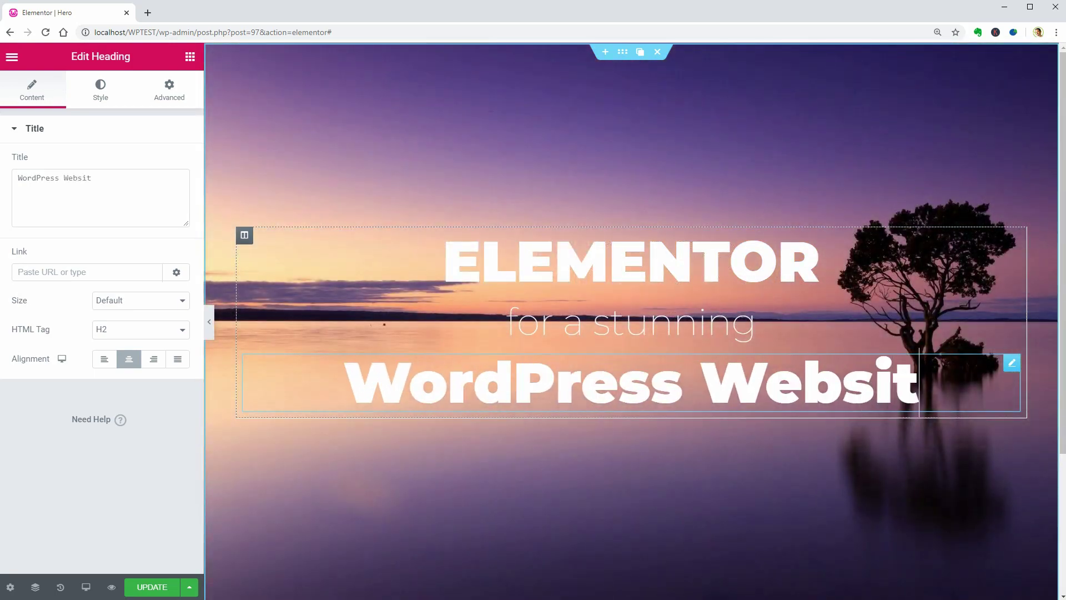
Set the new heading's typography font weight to 300.
click(100, 93)
click(172, 201)
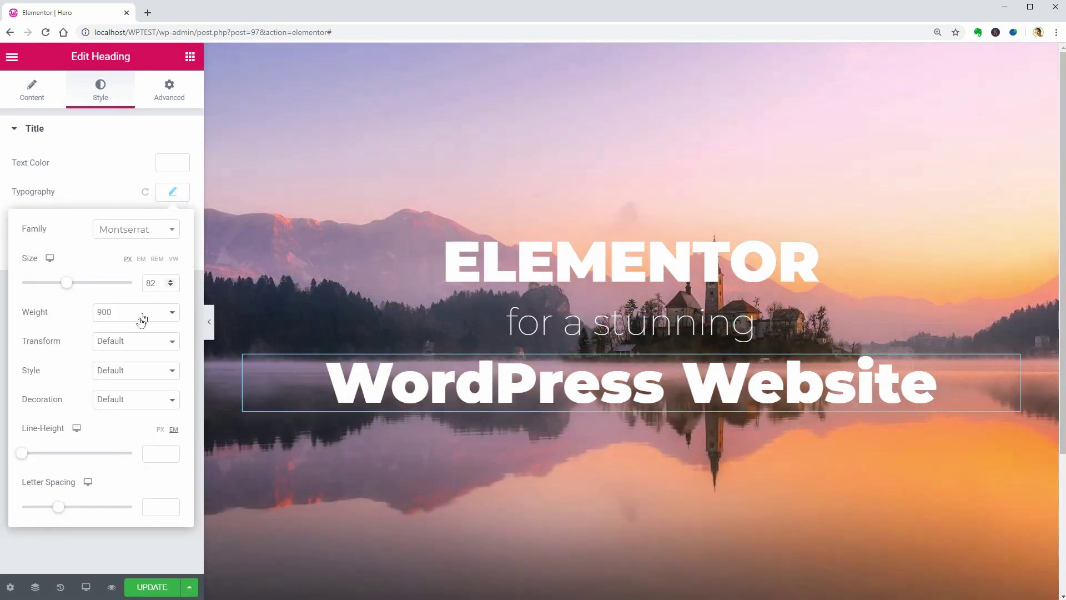
click(138, 311)
click(127, 426)
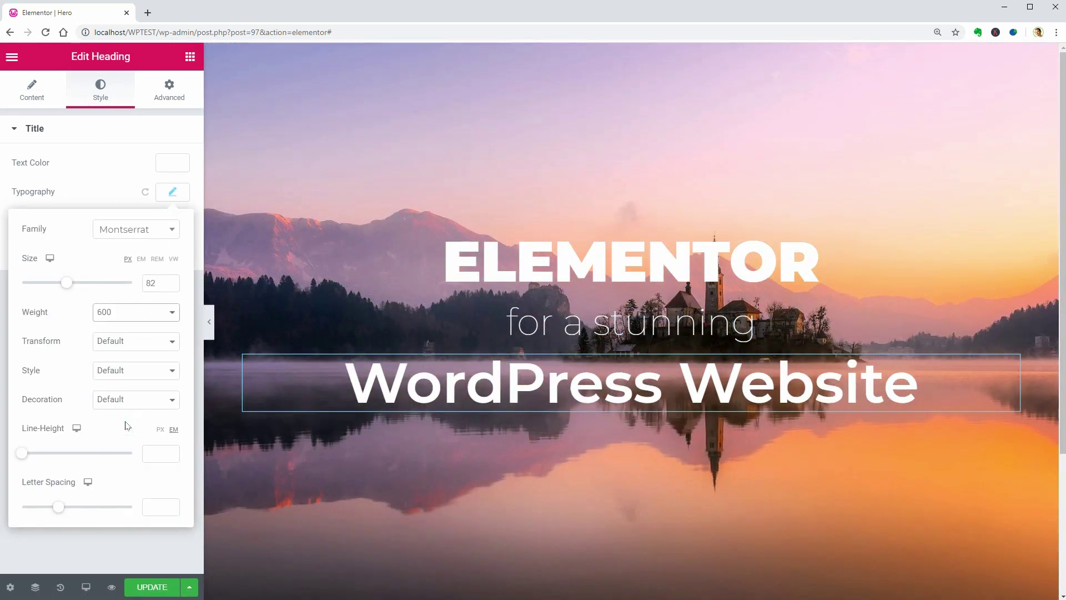
click(132, 315)
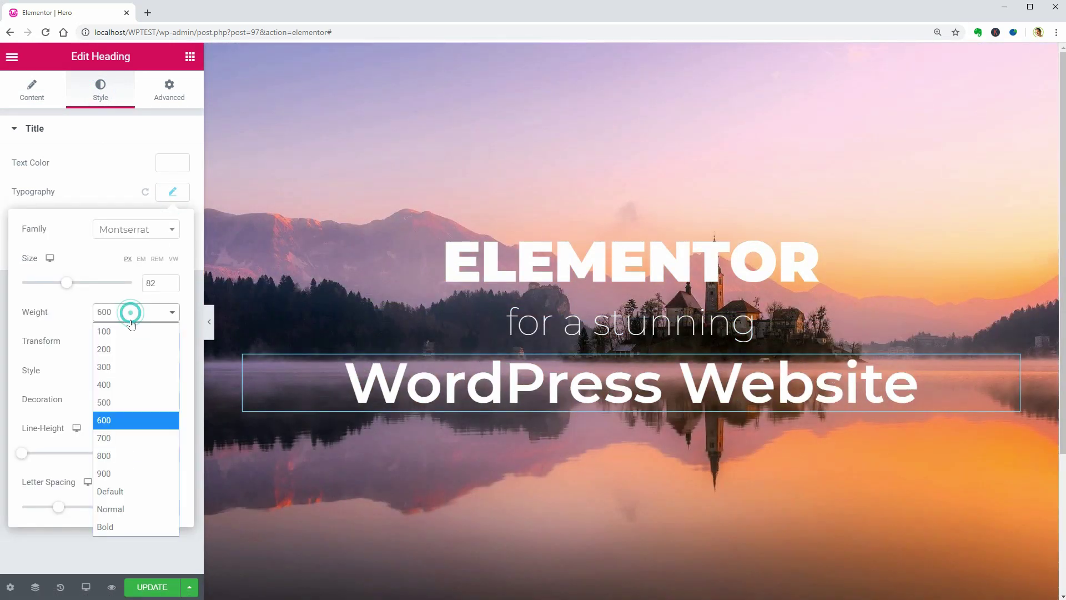
click(128, 361)
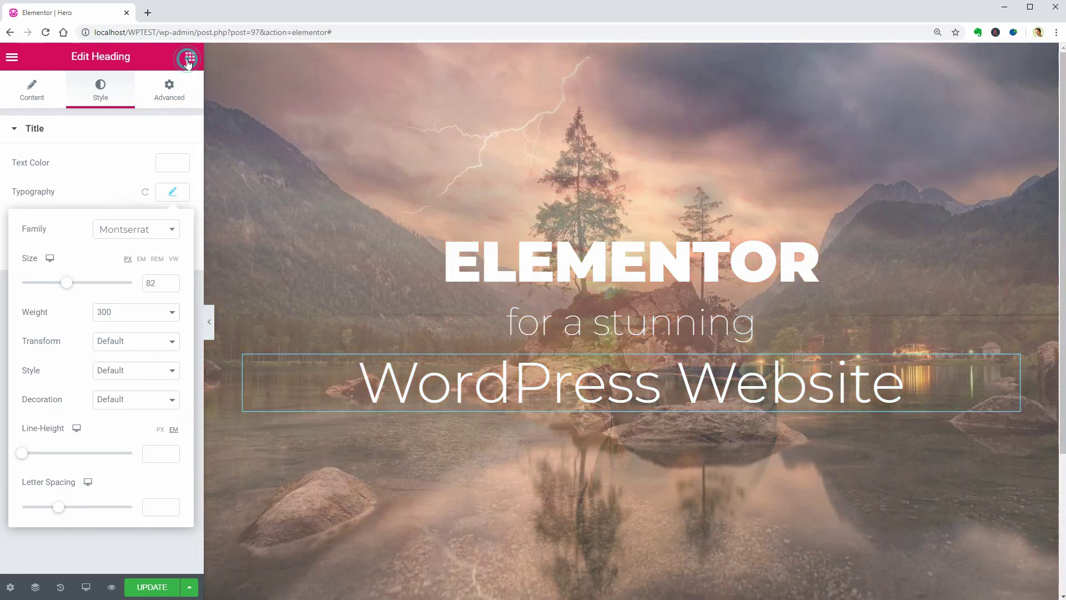
click(189, 58)
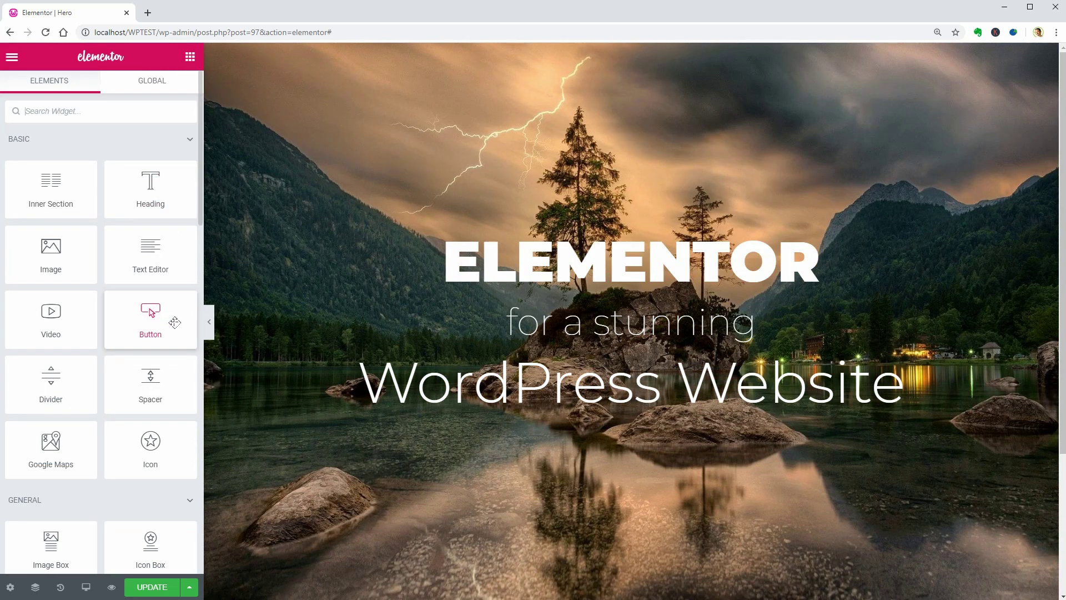
Add a centred button below the headings, labelled 'IN 2020 AND BEYOND'.
drag(168, 322, 687, 406)
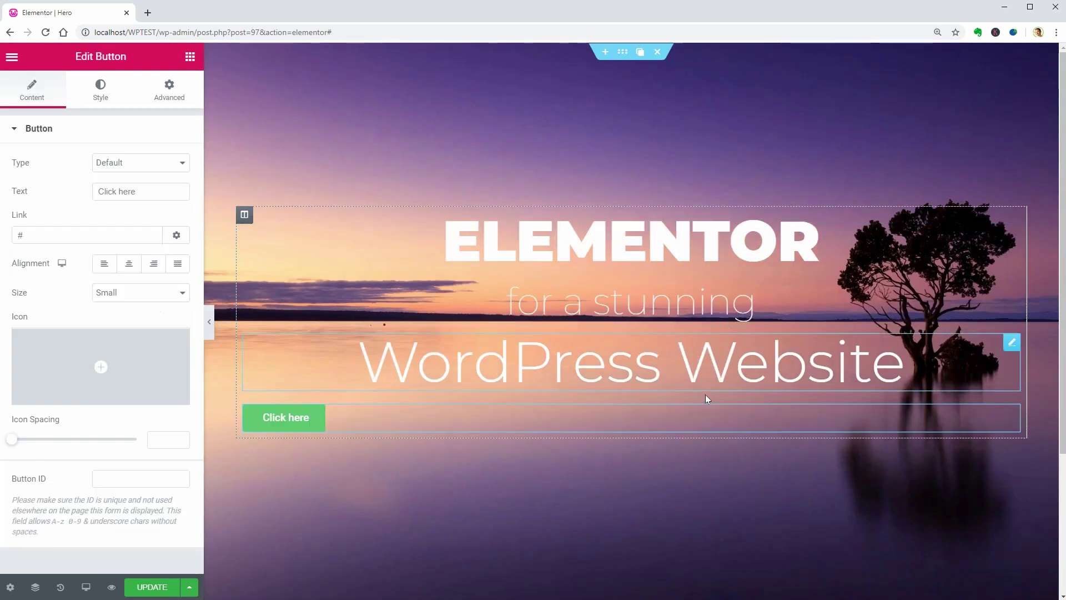
click(128, 267)
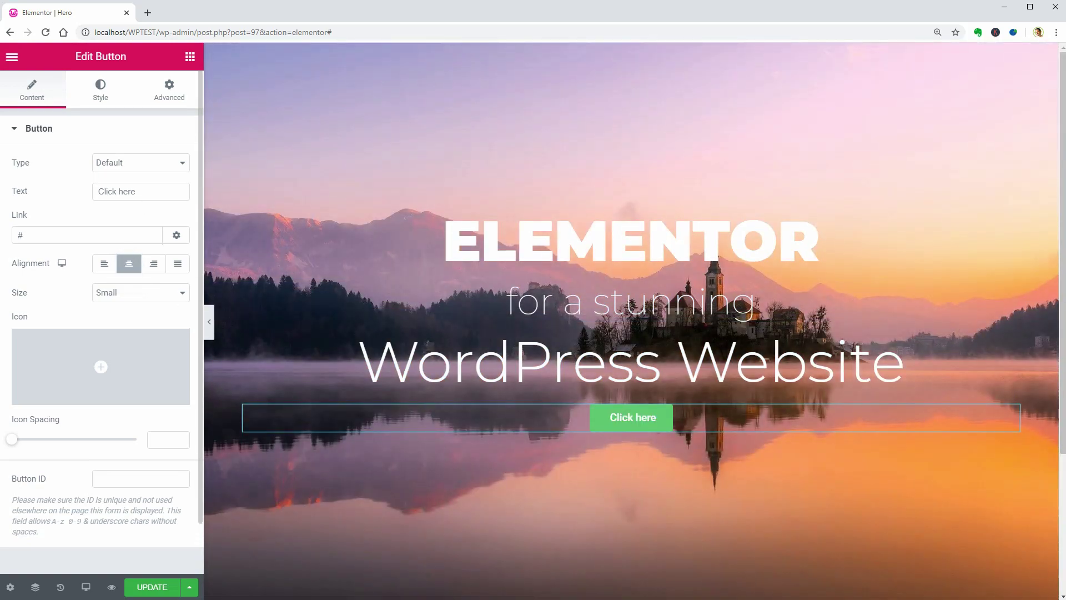
triple_click(138, 190)
text(IN 2020 AND BEYOND)
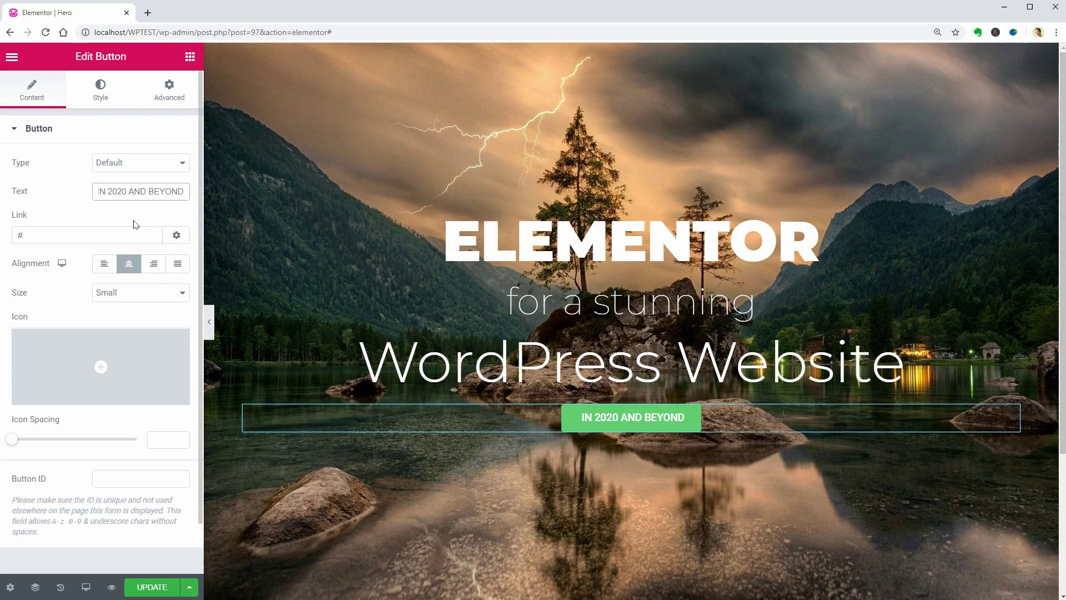
key(Tab)
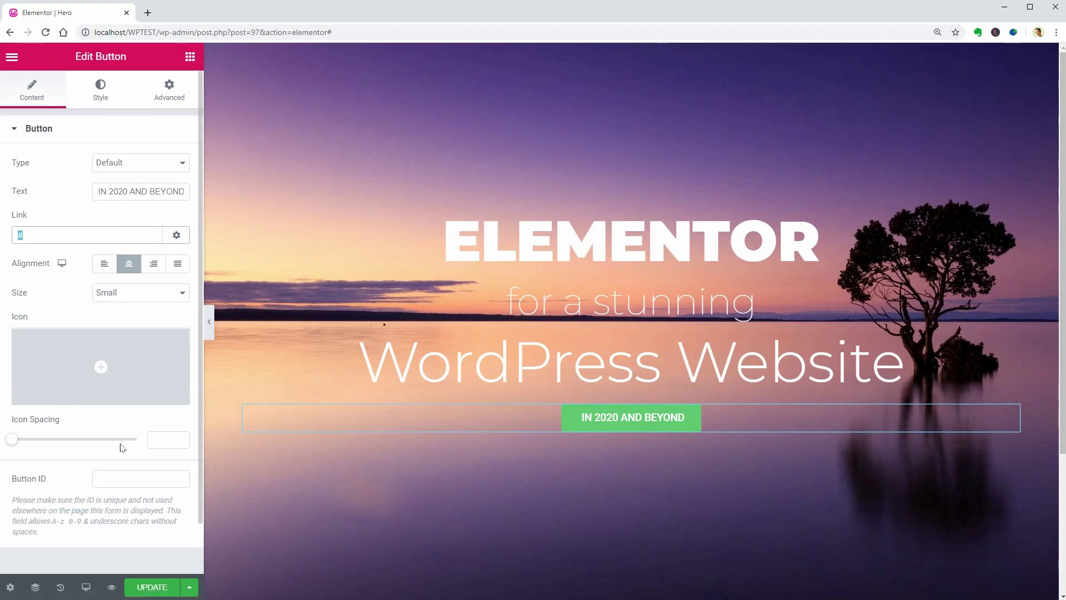
Set the button size to Medium.
click(140, 293)
click(137, 329)
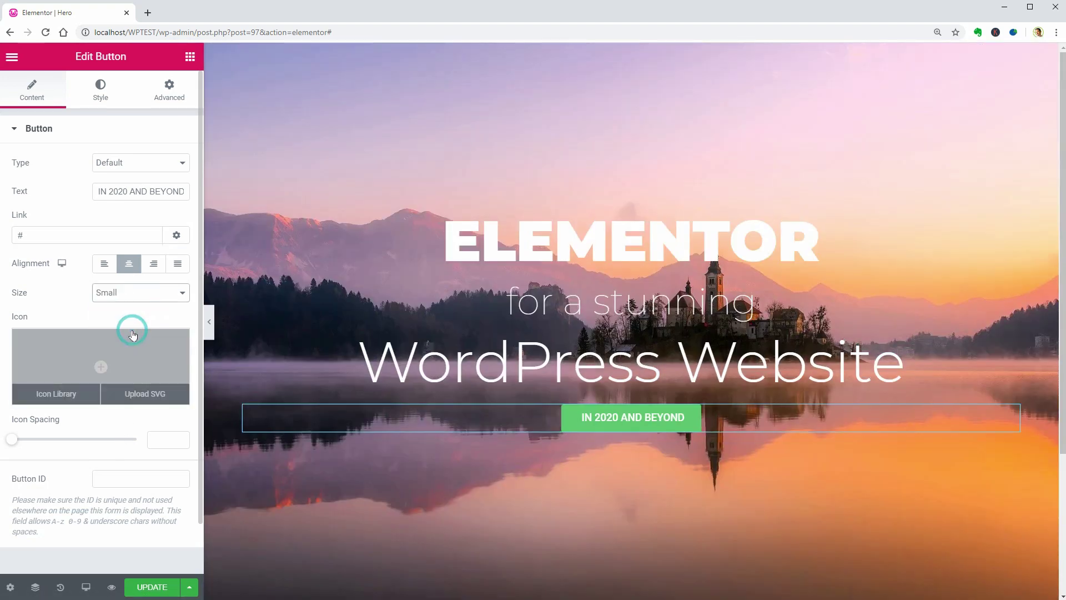
click(138, 294)
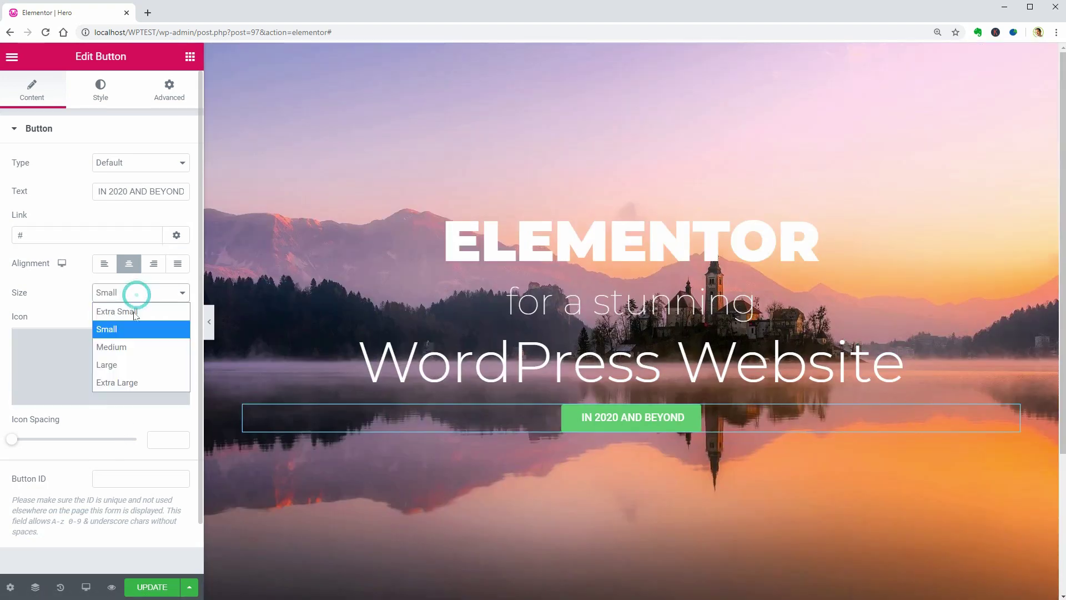
click(132, 348)
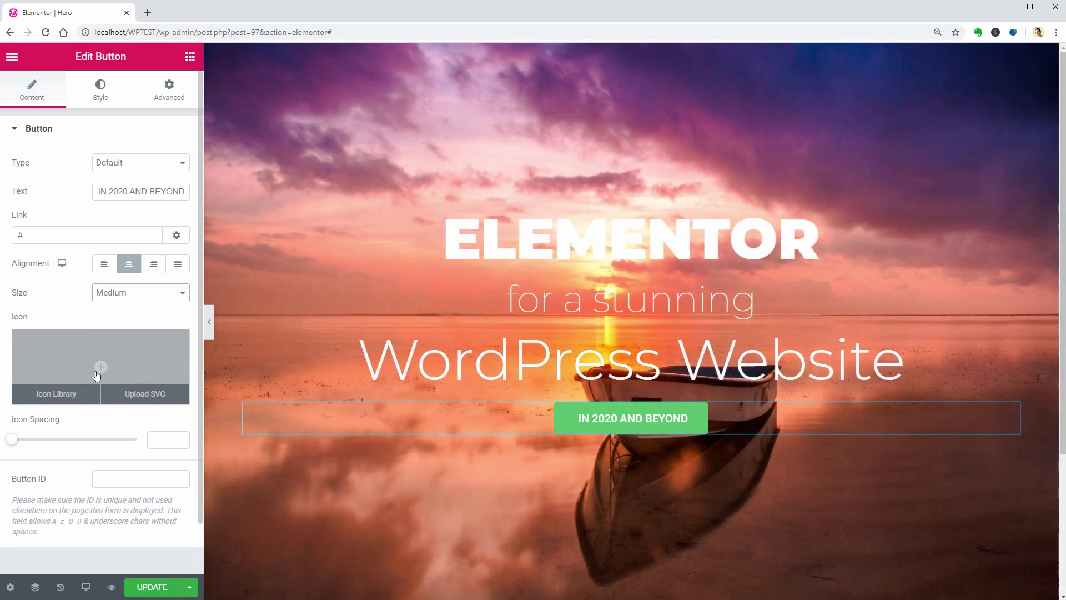
Search the icon library for 'vid' and insert the Video camera icon on the button.
click(99, 368)
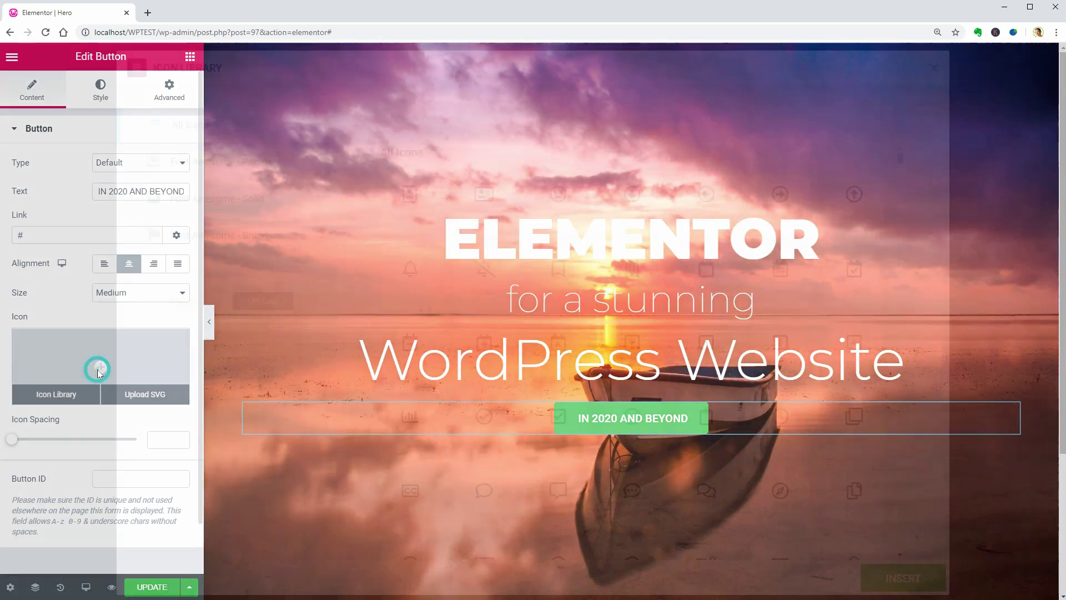
click(468, 117)
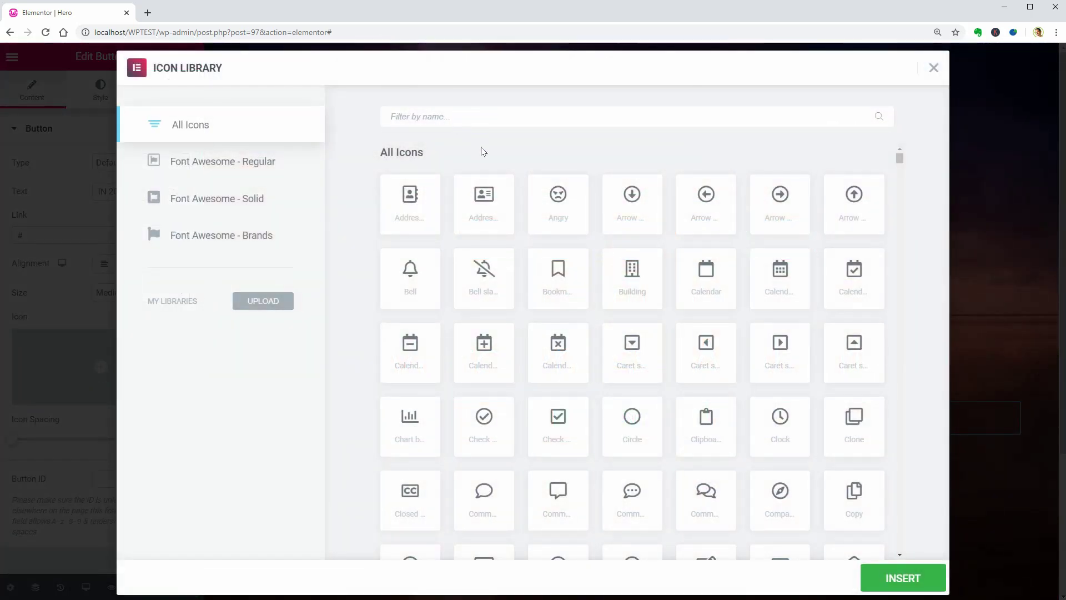
text(vifr)
key(BackSpace)
key(BackSpace)
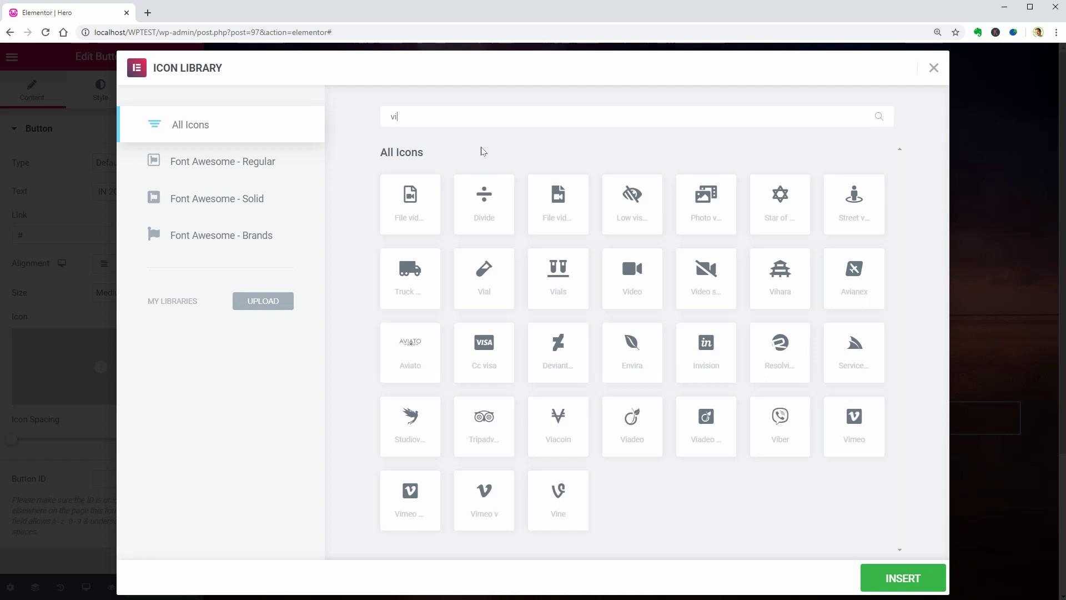
text(f)
key(BackSpace)
text(d)
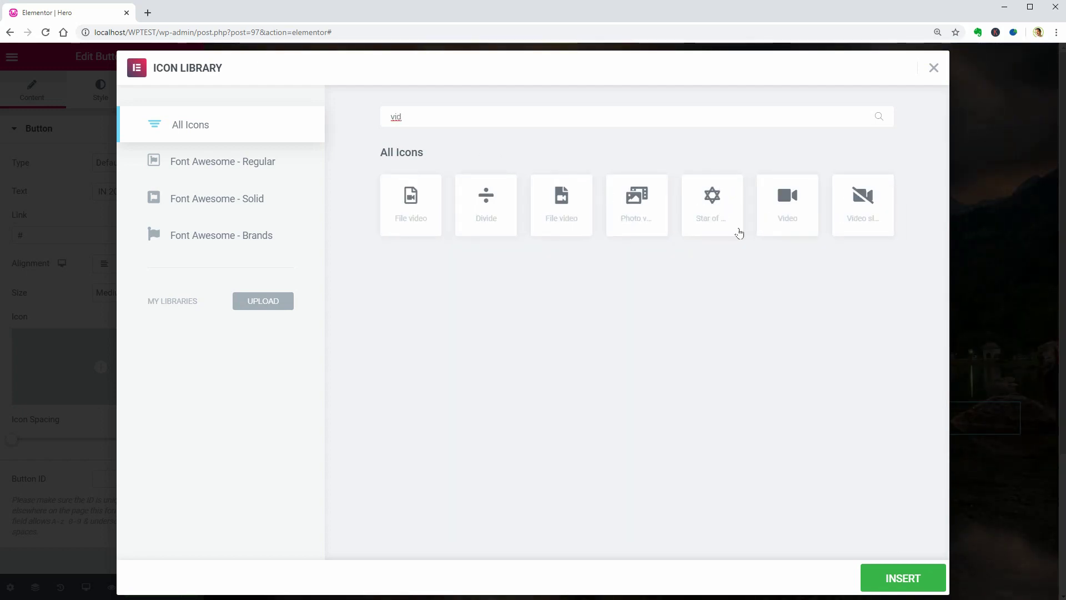
click(795, 222)
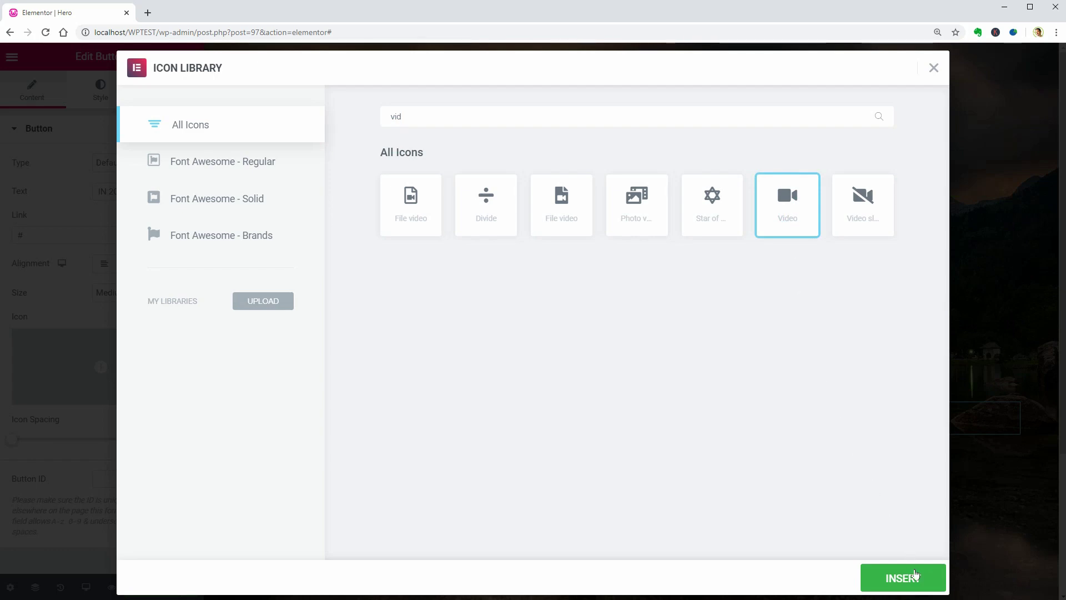
click(903, 578)
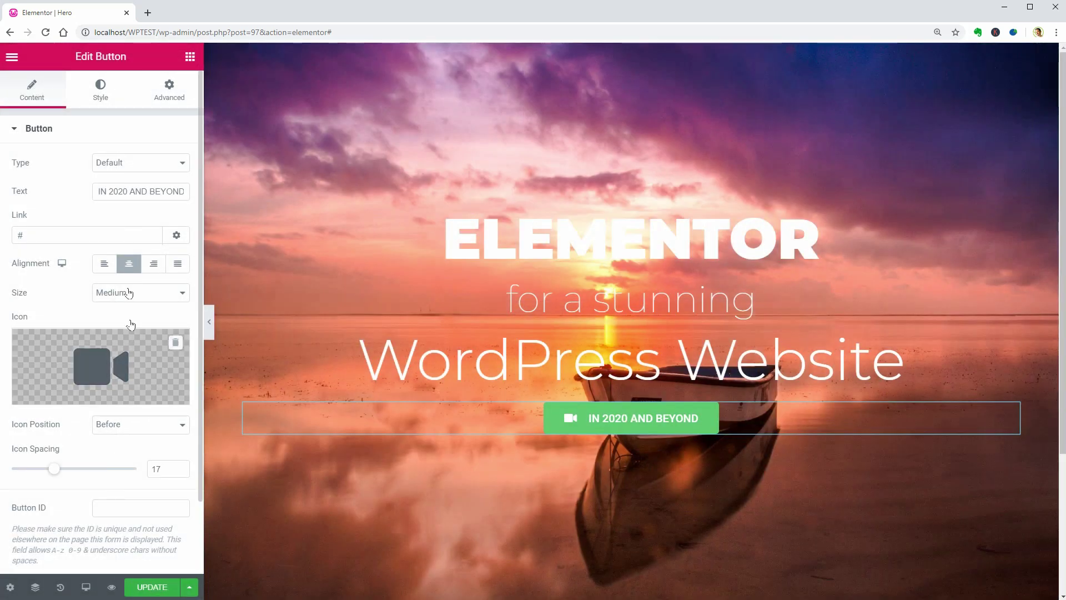
Give the button white text and a transparent background.
click(106, 94)
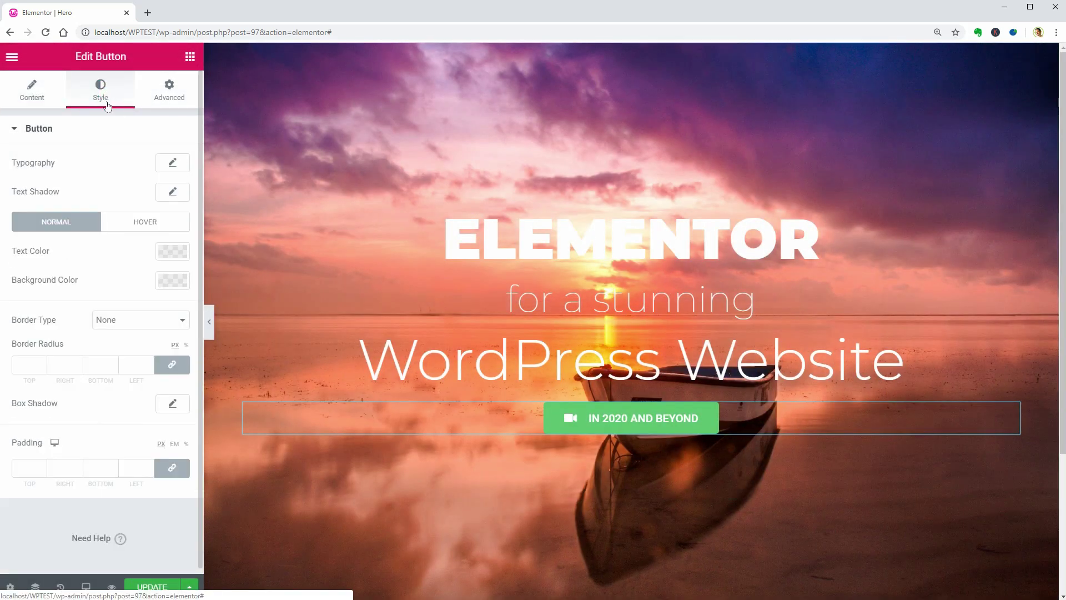
click(174, 255)
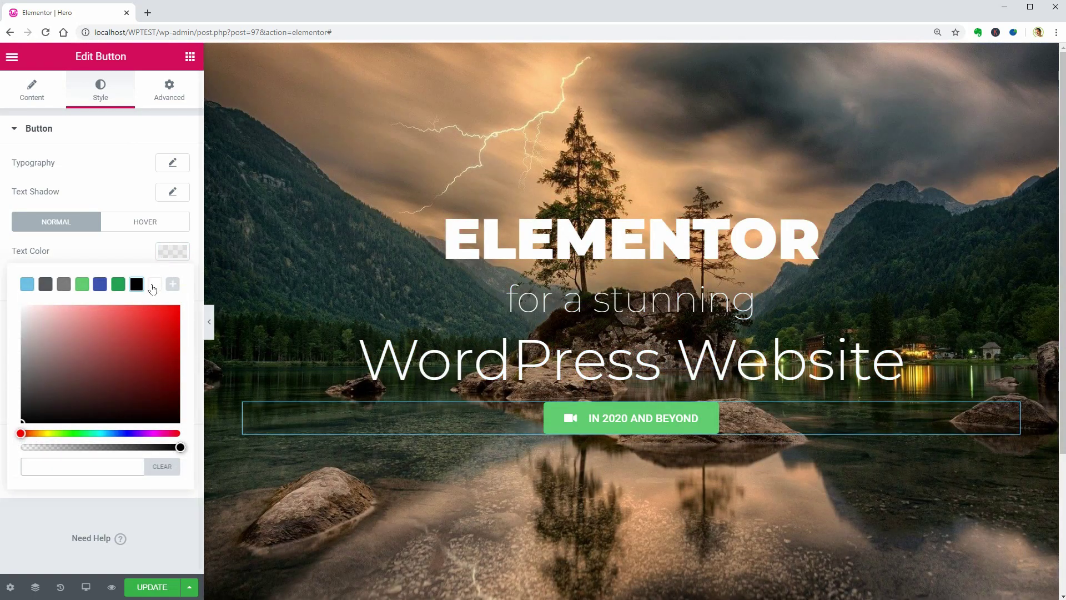
click(153, 284)
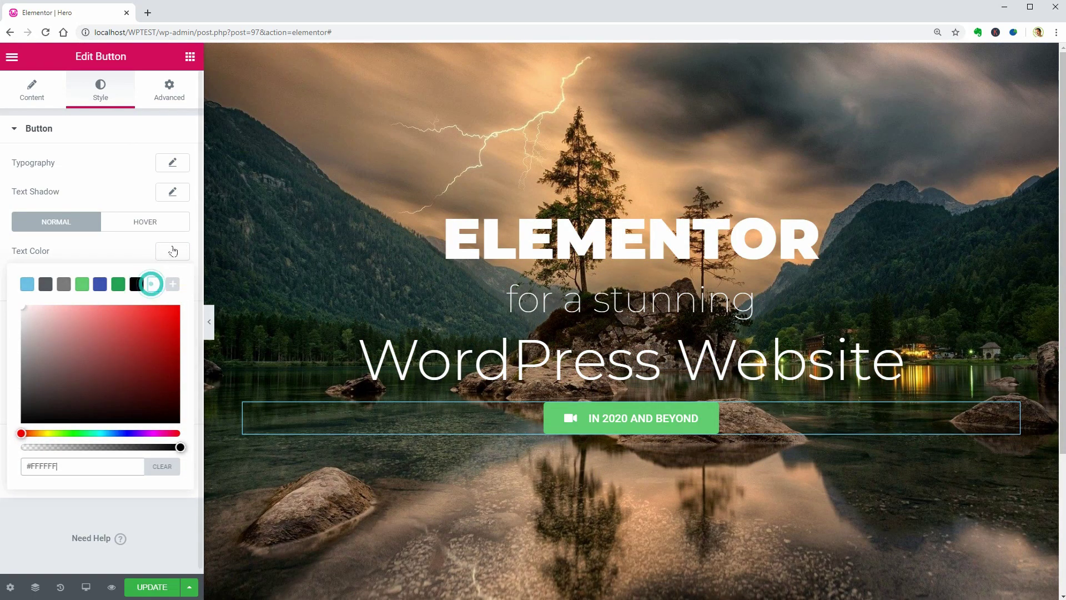
click(172, 280)
drag(180, 476, 22, 478)
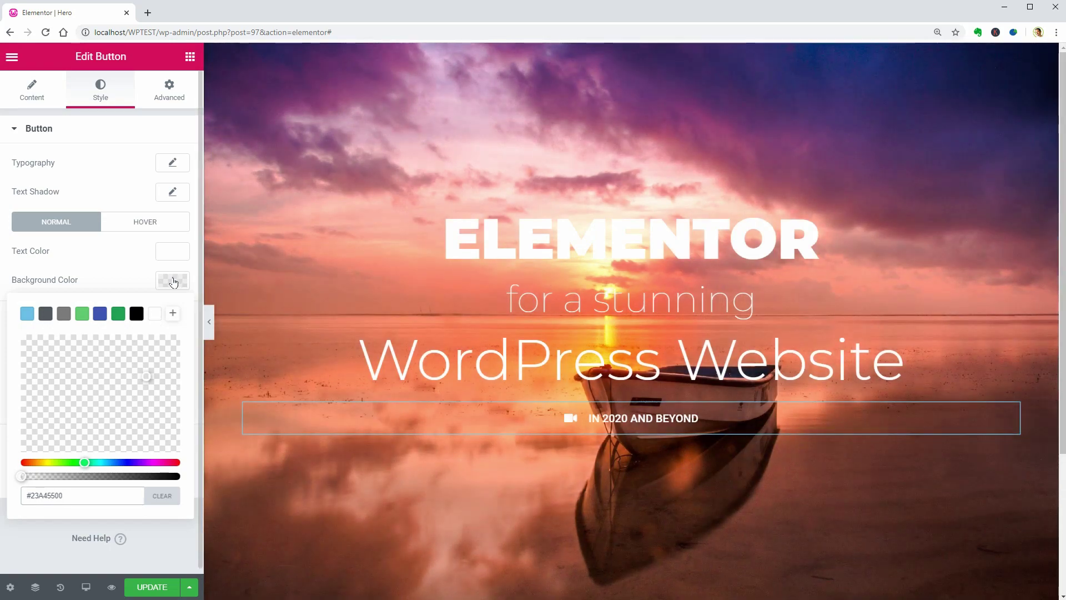
click(175, 281)
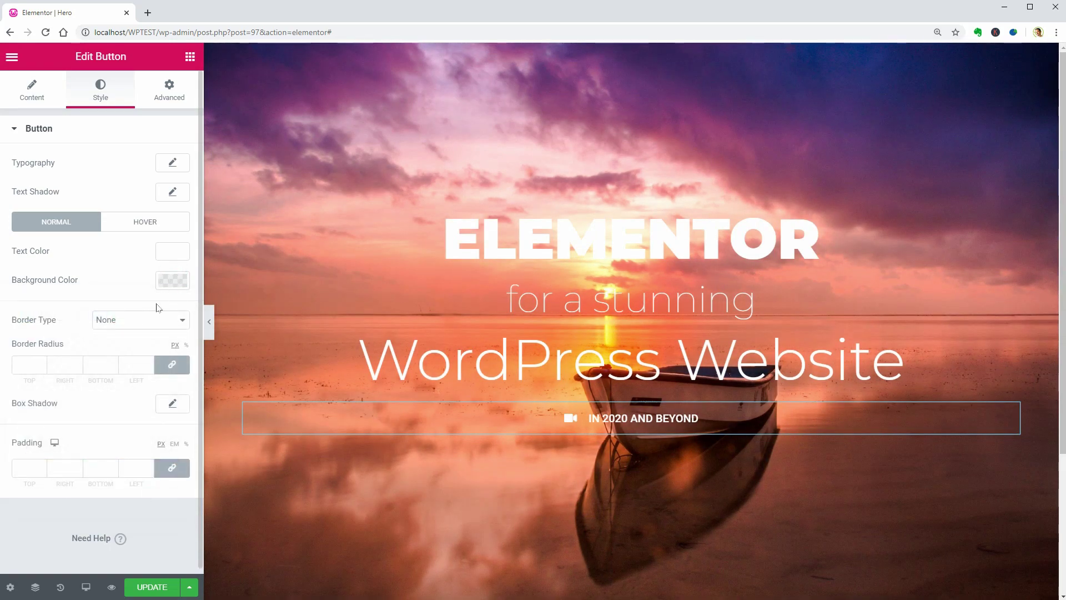
Add a solid 1 px white border with a corner radius of 3.
click(139, 320)
click(137, 351)
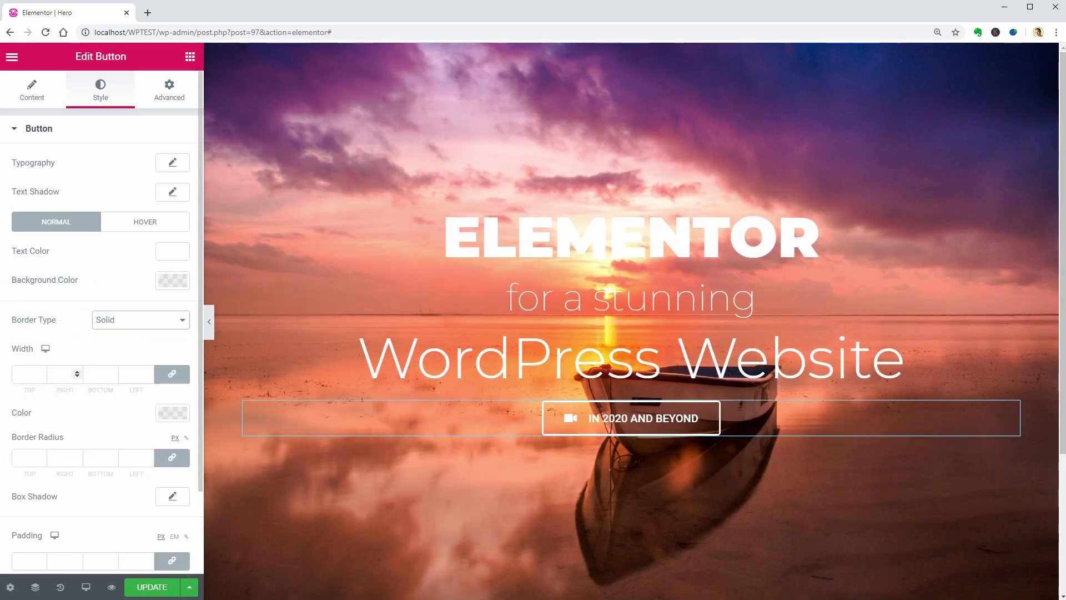
click(44, 375)
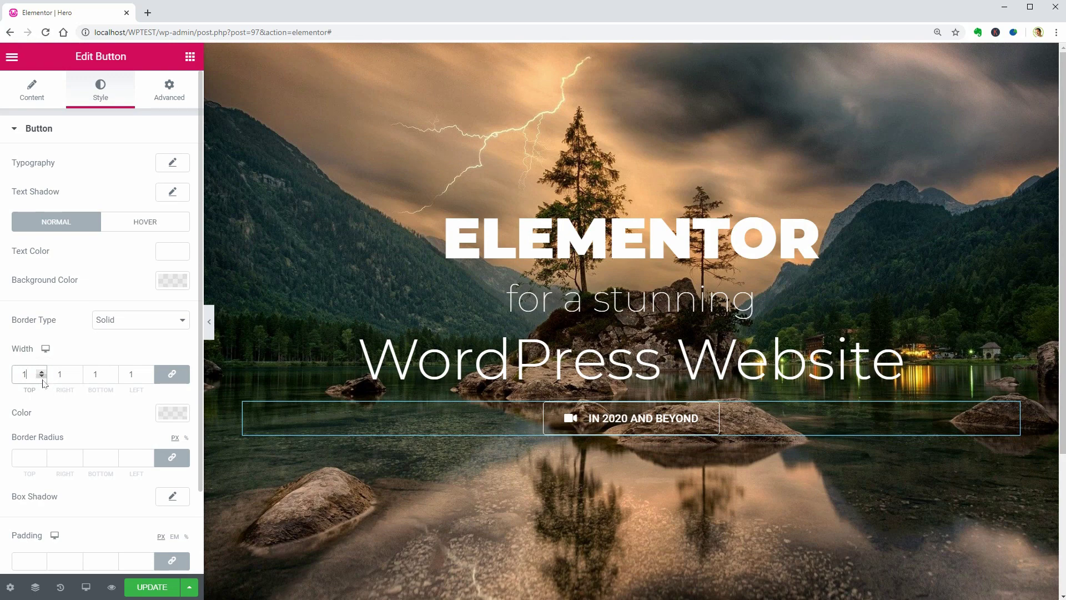
click(172, 418)
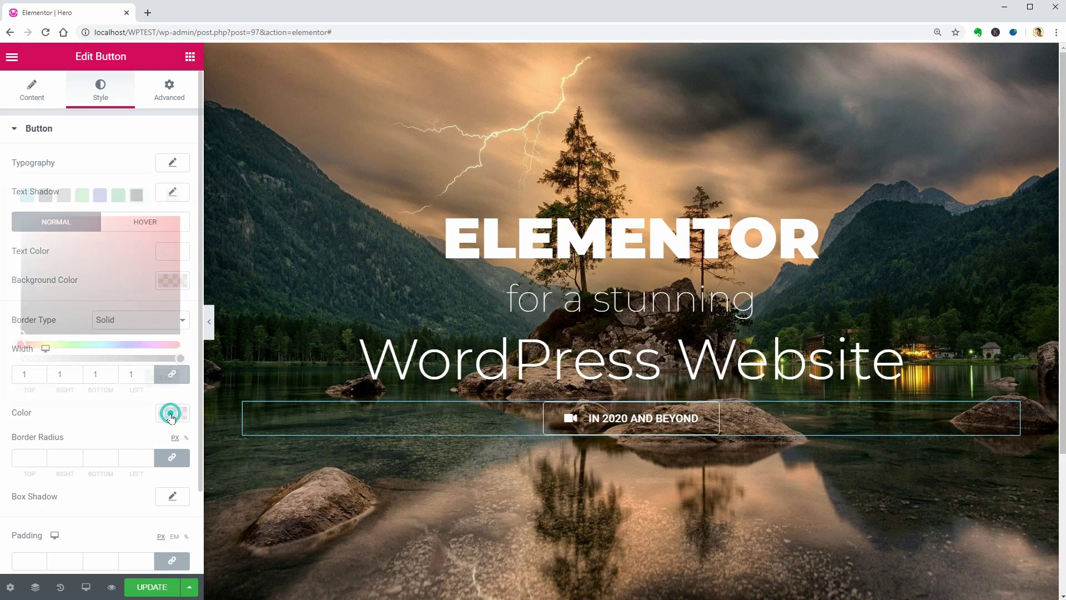
click(157, 196)
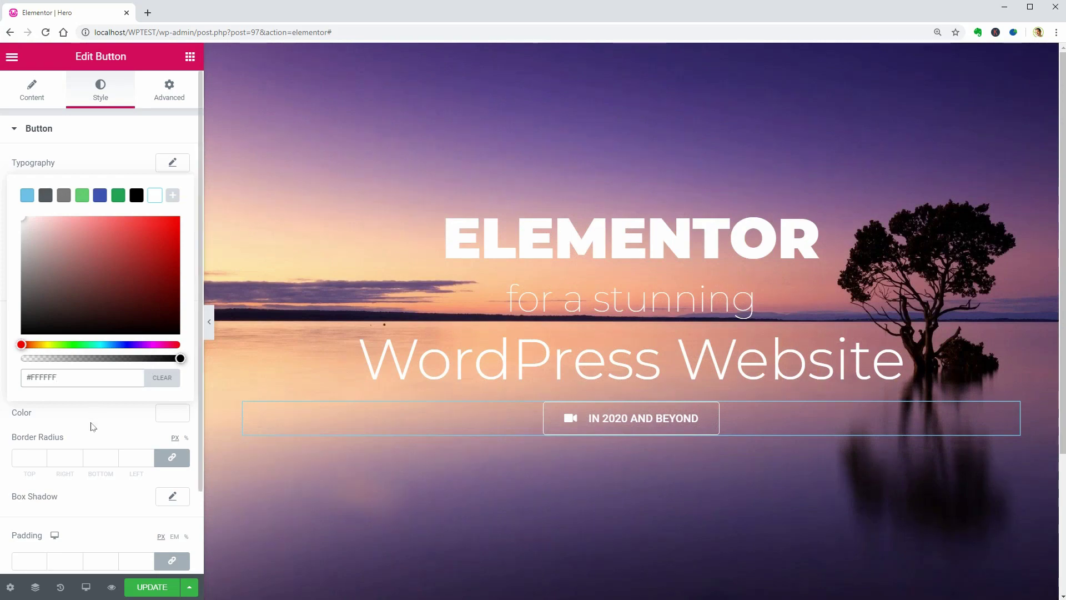
click(92, 427)
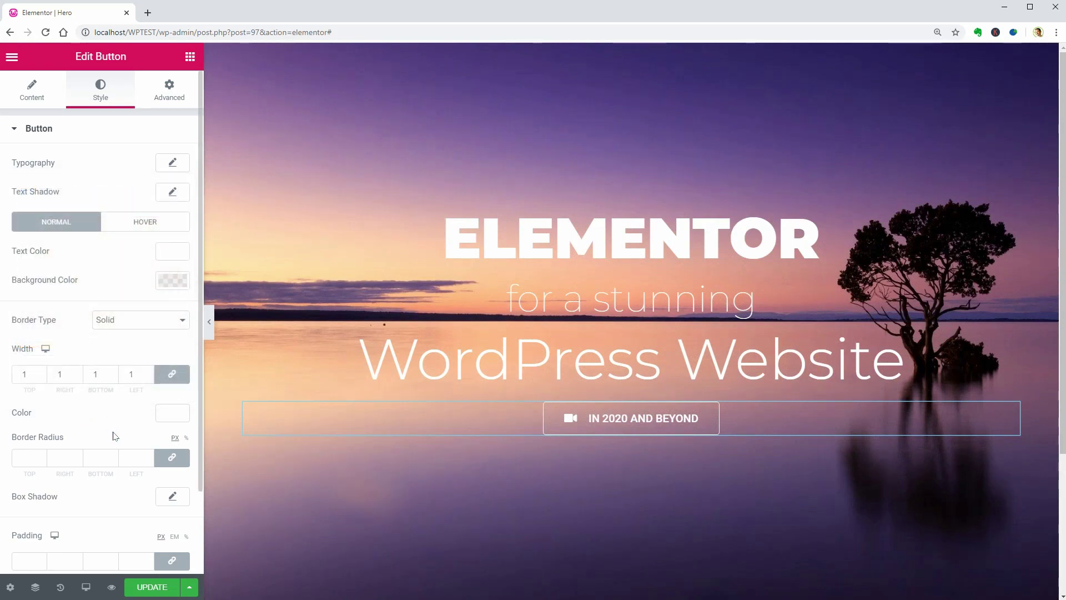
click(42, 456)
click(42, 457)
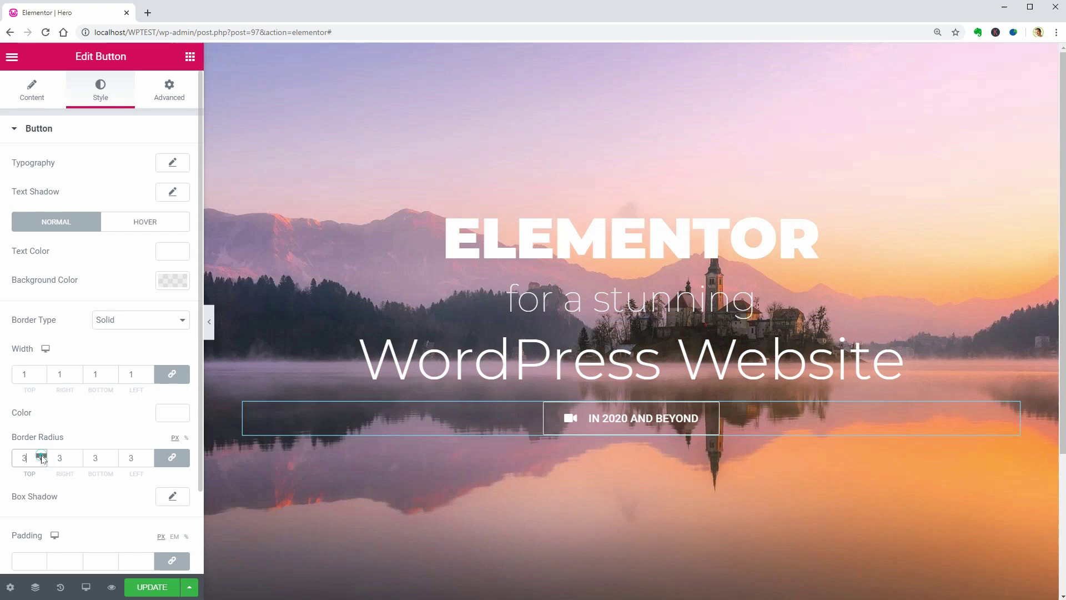
click(42, 457)
click(42, 455)
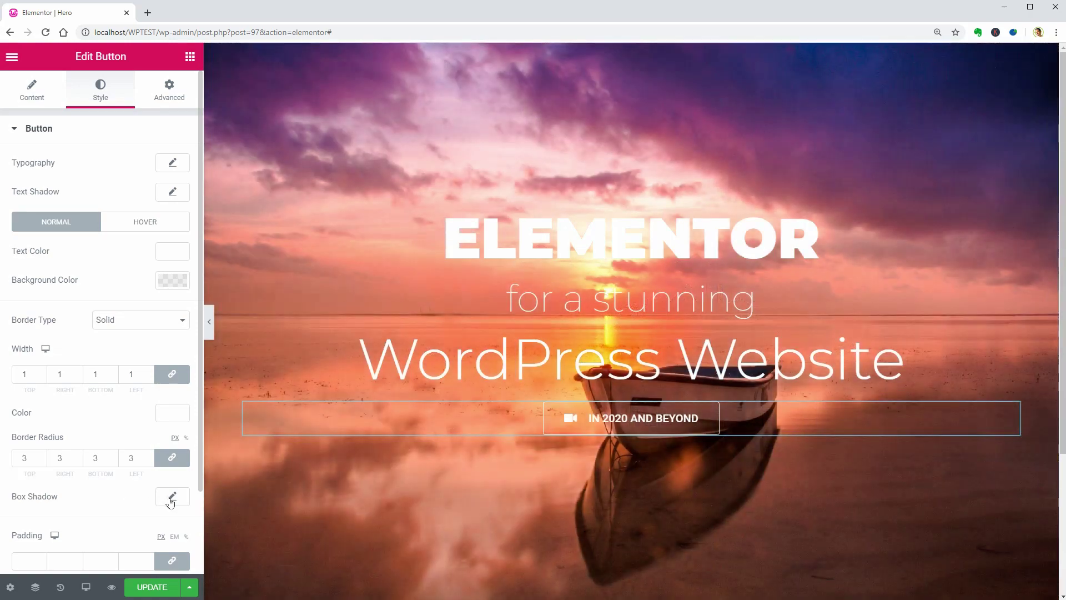
click(171, 496)
click(171, 496)
Make the hover state dark red text on a white background.
click(146, 223)
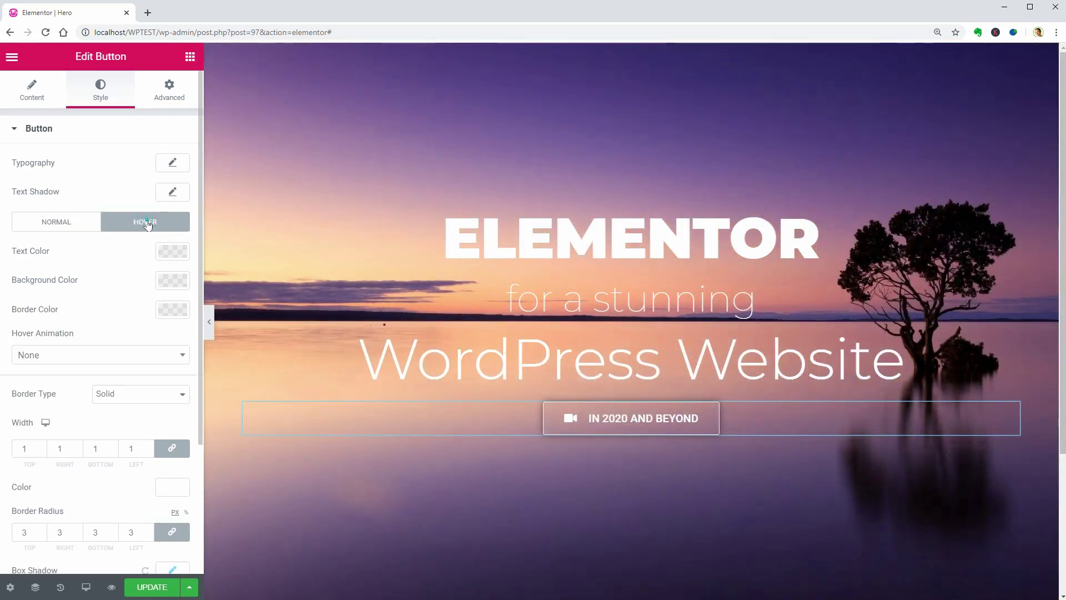
click(173, 254)
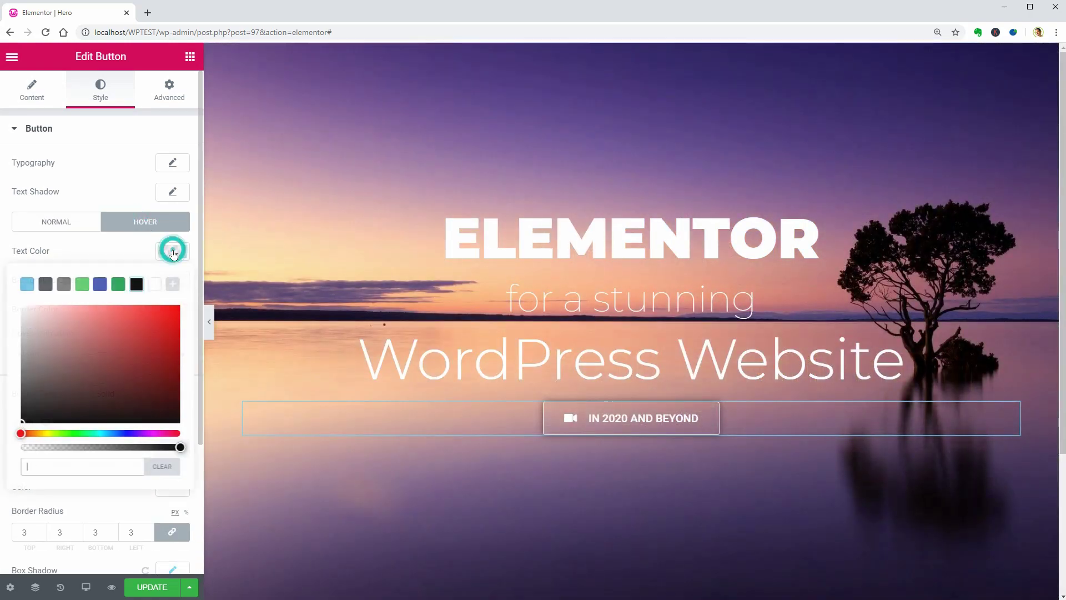
drag(167, 341, 176, 355)
click(180, 288)
click(180, 287)
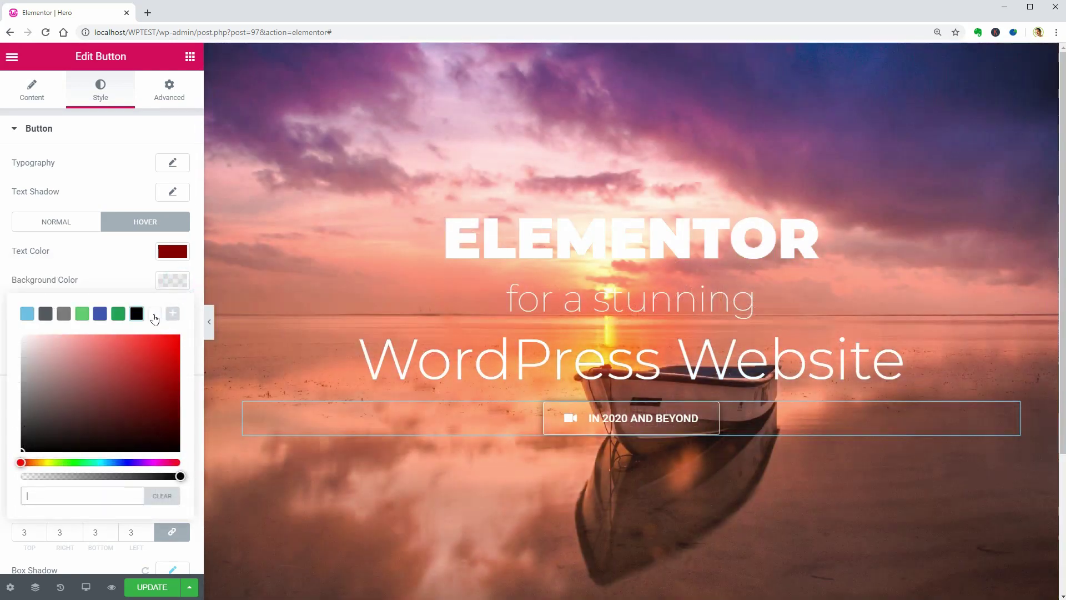
click(155, 314)
click(185, 284)
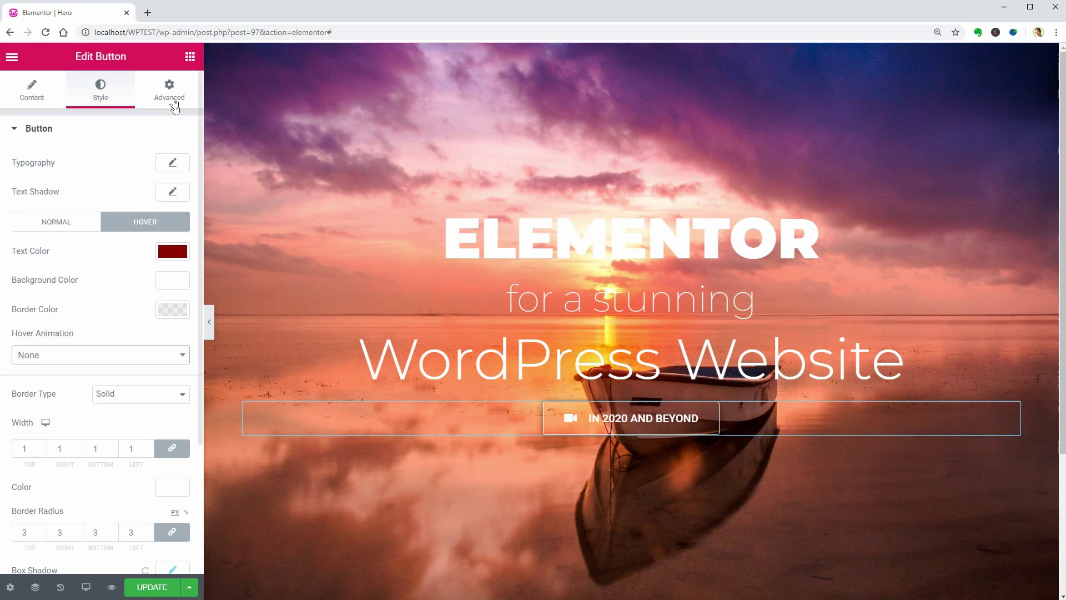
Give the button a top margin of 100.
click(172, 96)
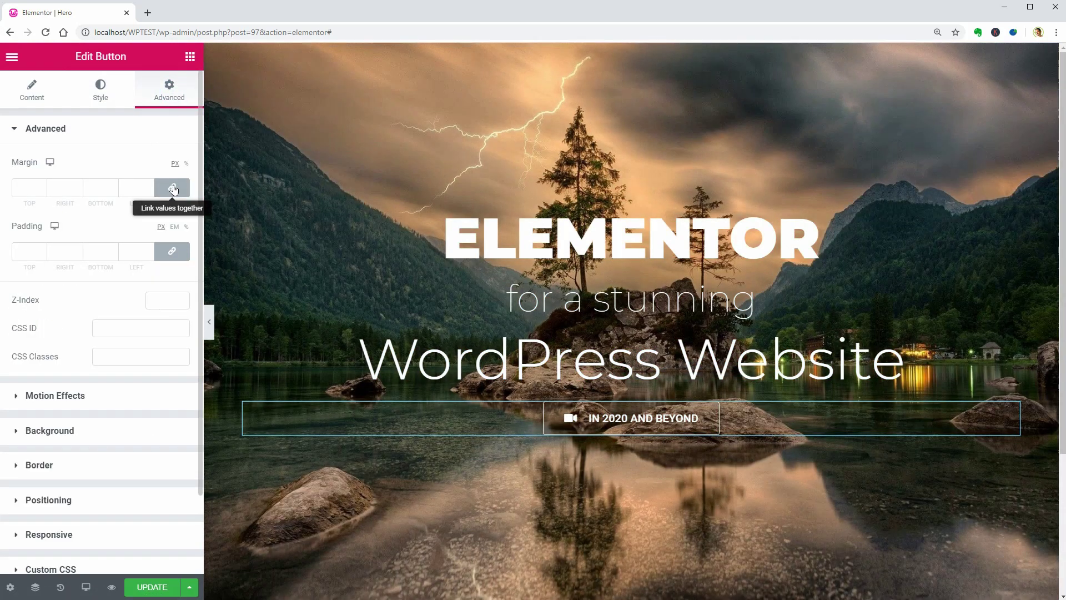
click(25, 188)
text(100)
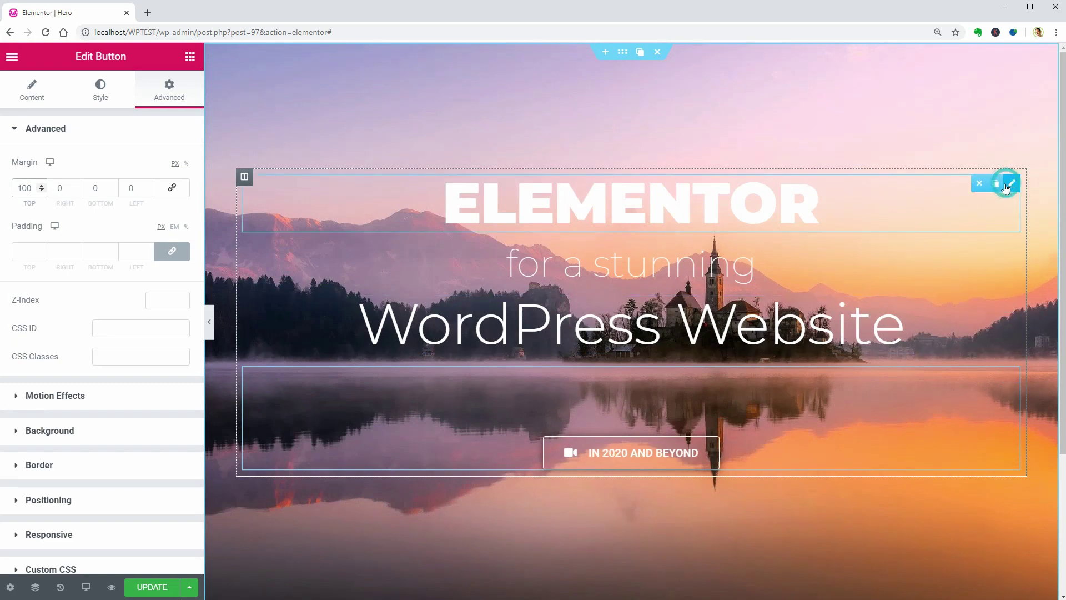
Enlarge the ELEMENTOR heading's typography font size.
click(1007, 186)
click(173, 192)
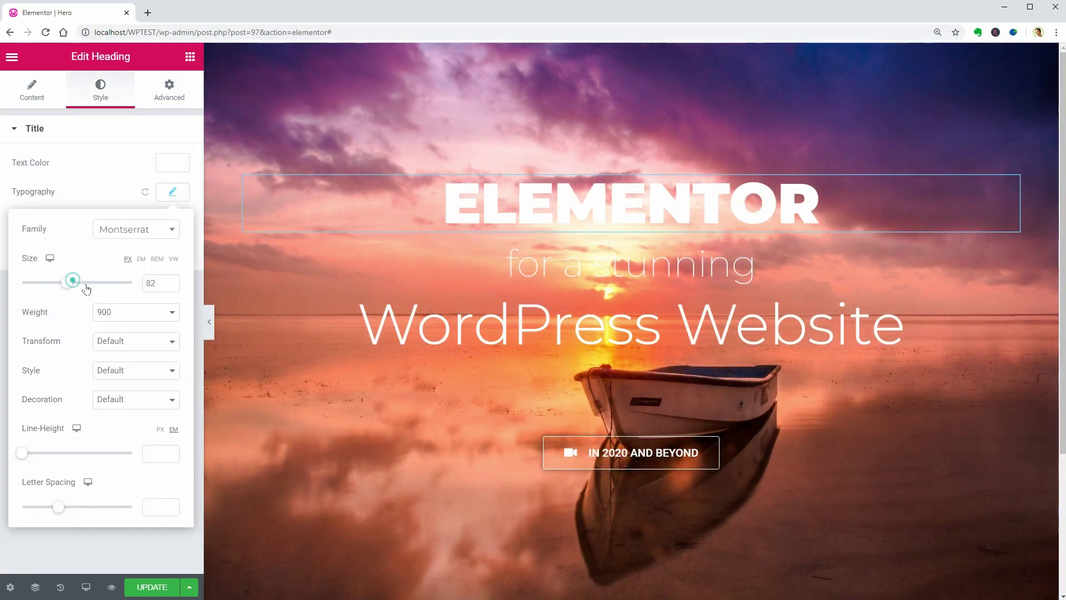
drag(71, 283, 61, 281)
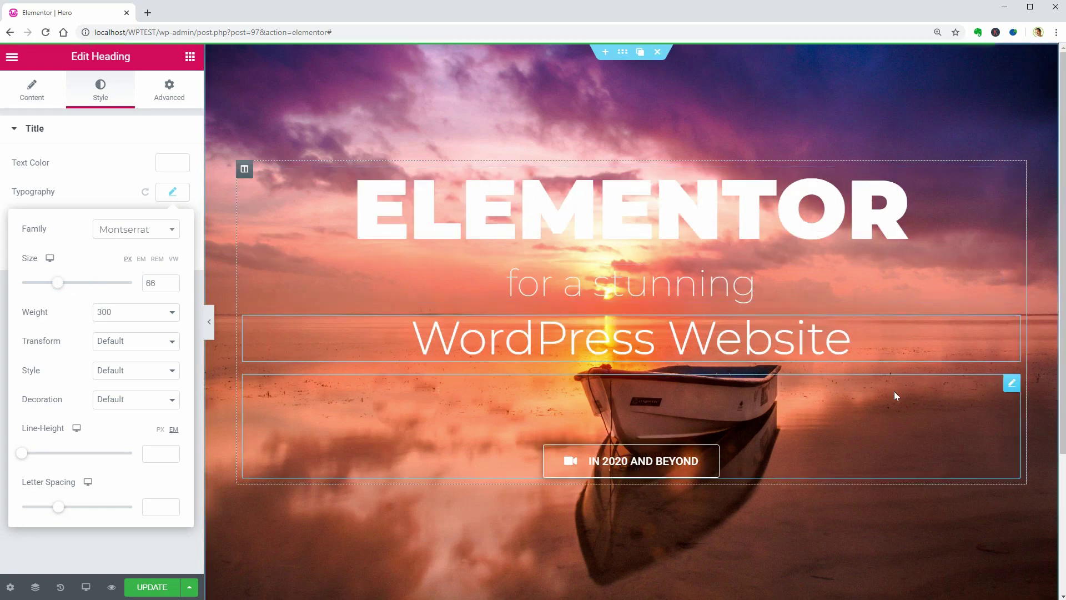
Unlink the WordPress Website heading's margin and set its top margin to 17 px.
click(1010, 329)
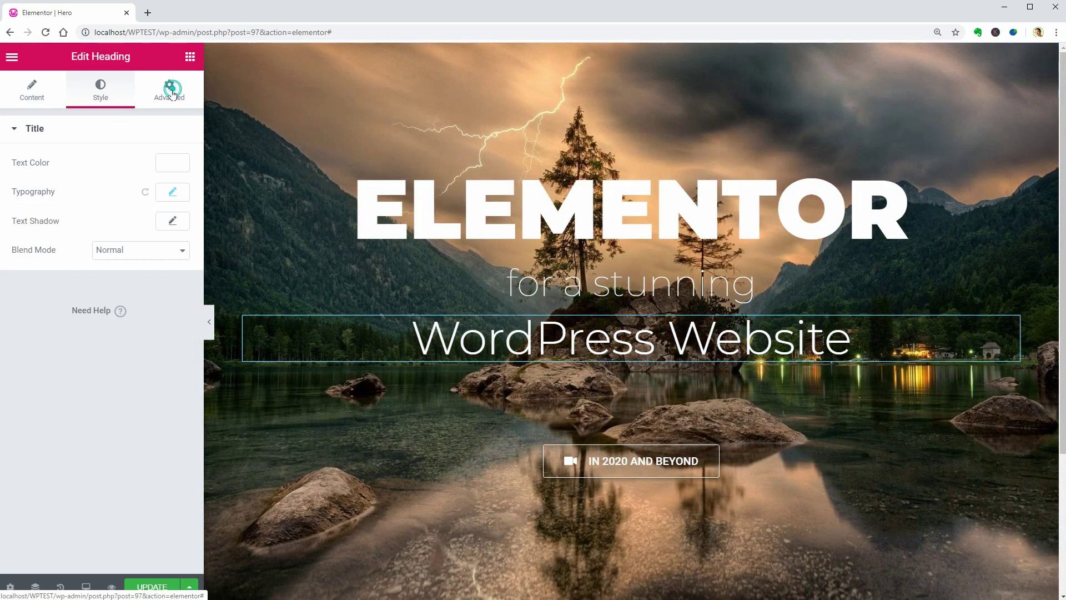
click(167, 89)
click(179, 188)
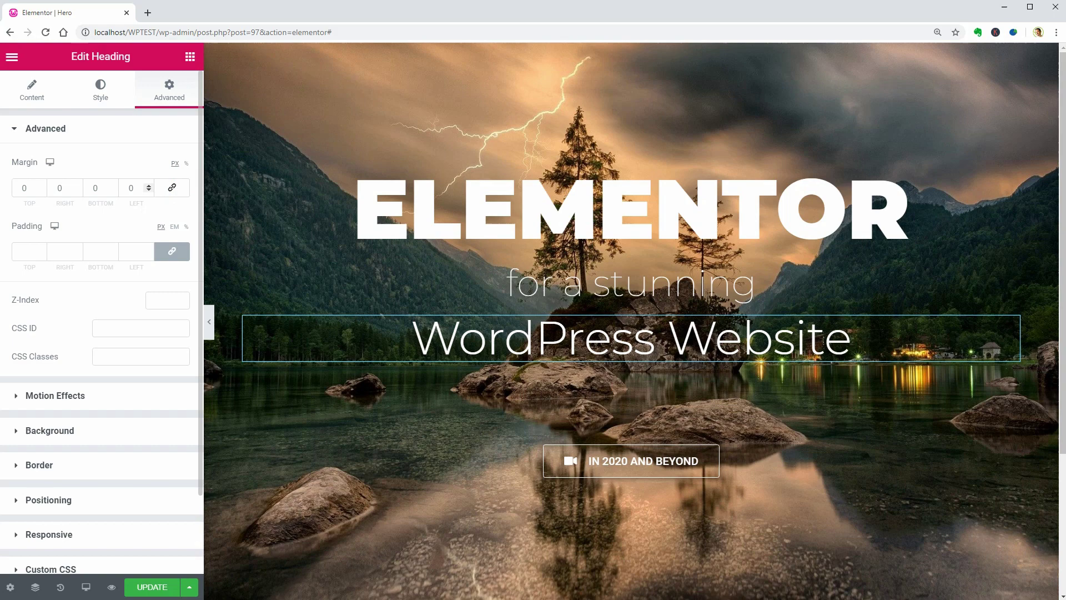
click(41, 187)
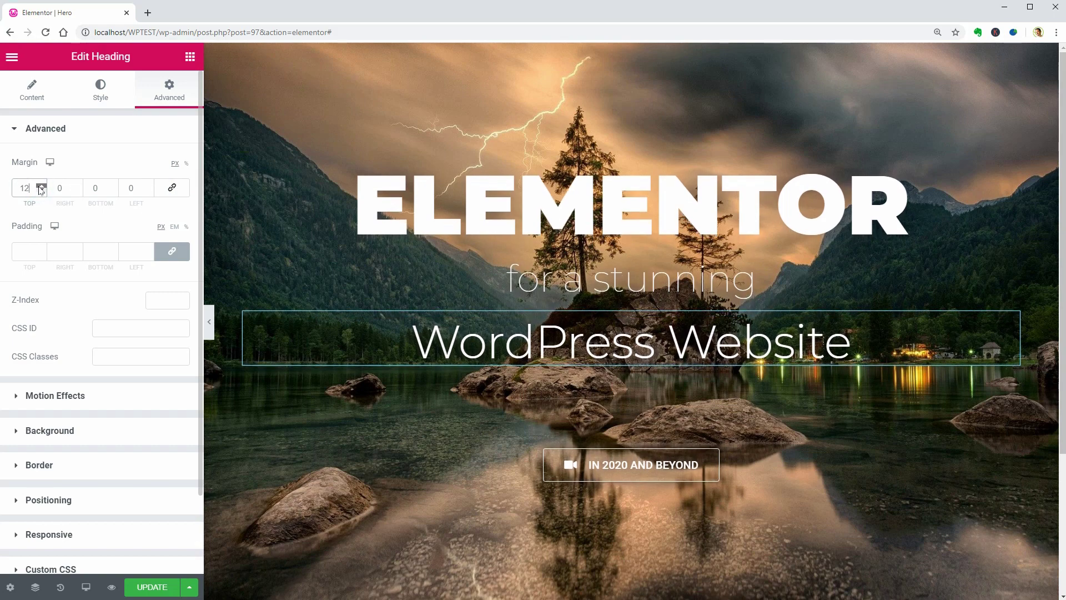
click(41, 187)
click(41, 186)
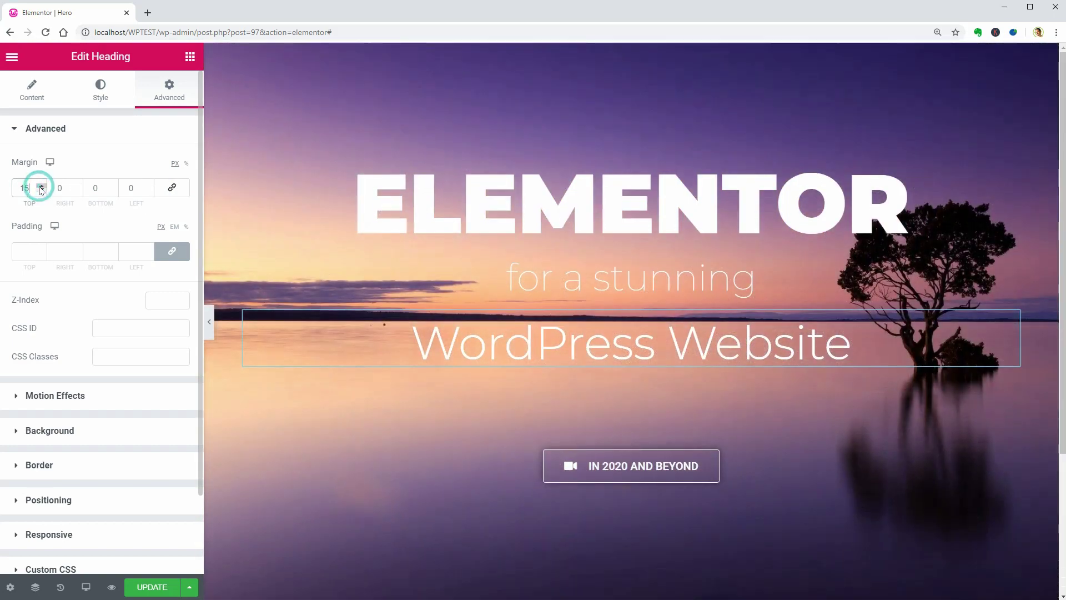
click(41, 187)
click(41, 187)
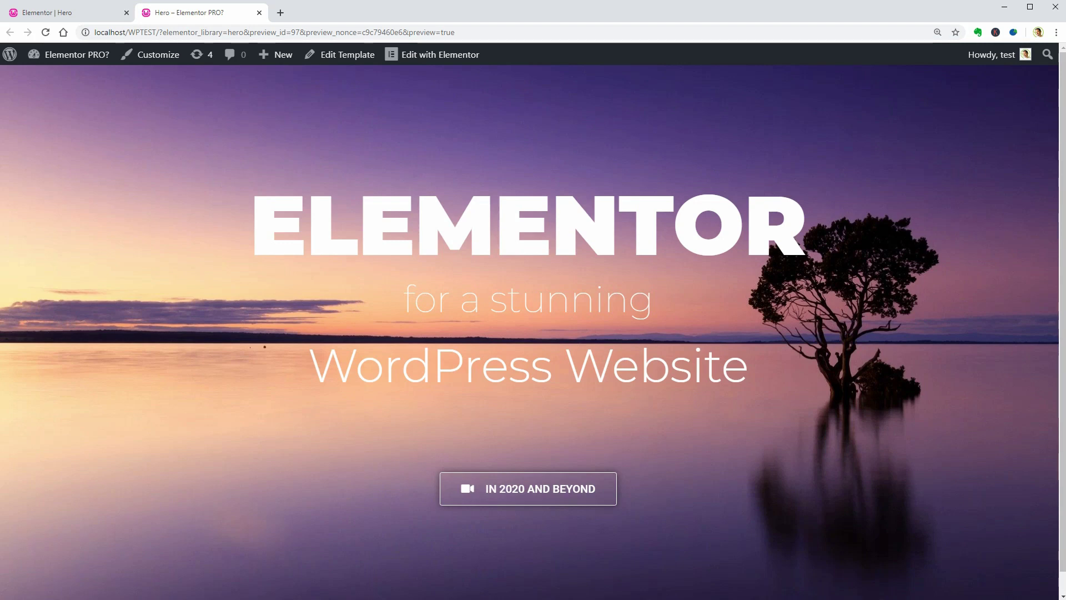
Return from the preview to the Elementor | Hero editor tab.
click(92, 14)
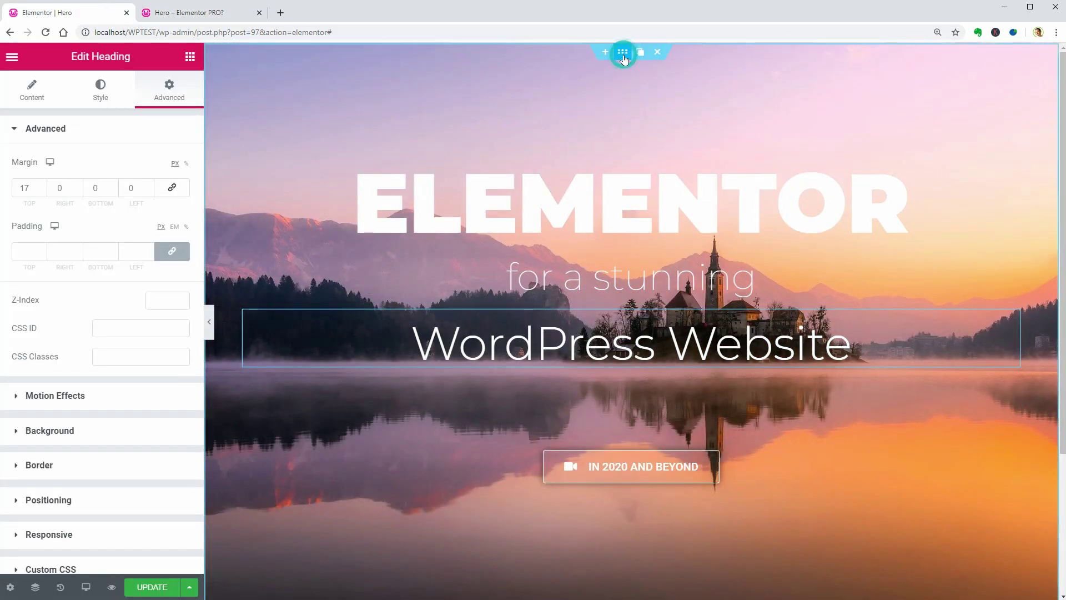
Turn on Ken Burns for the section's background slideshow, update, and check the preview.
click(623, 53)
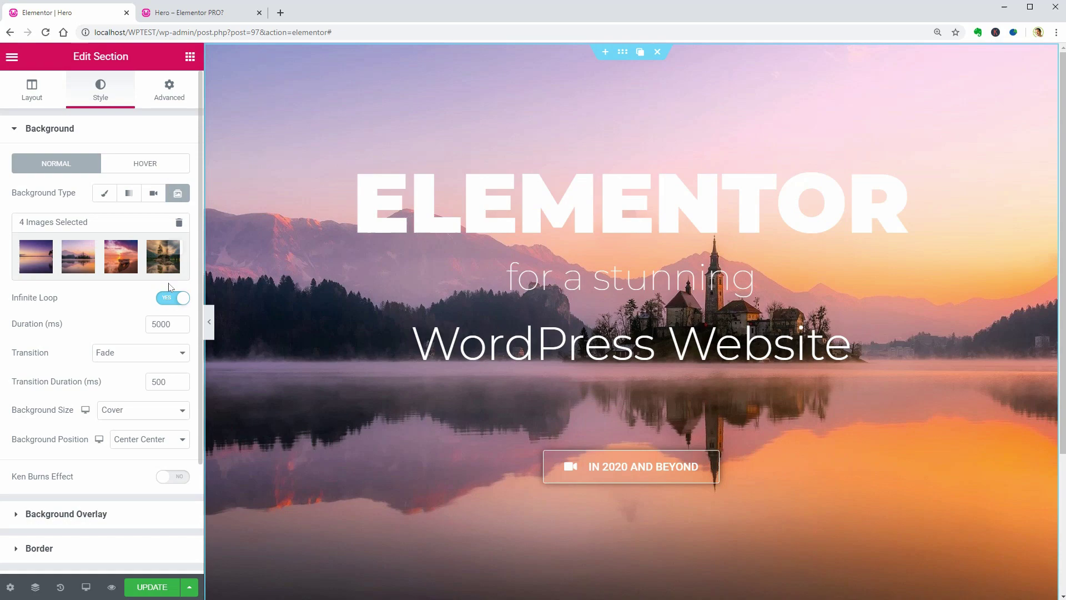
click(164, 481)
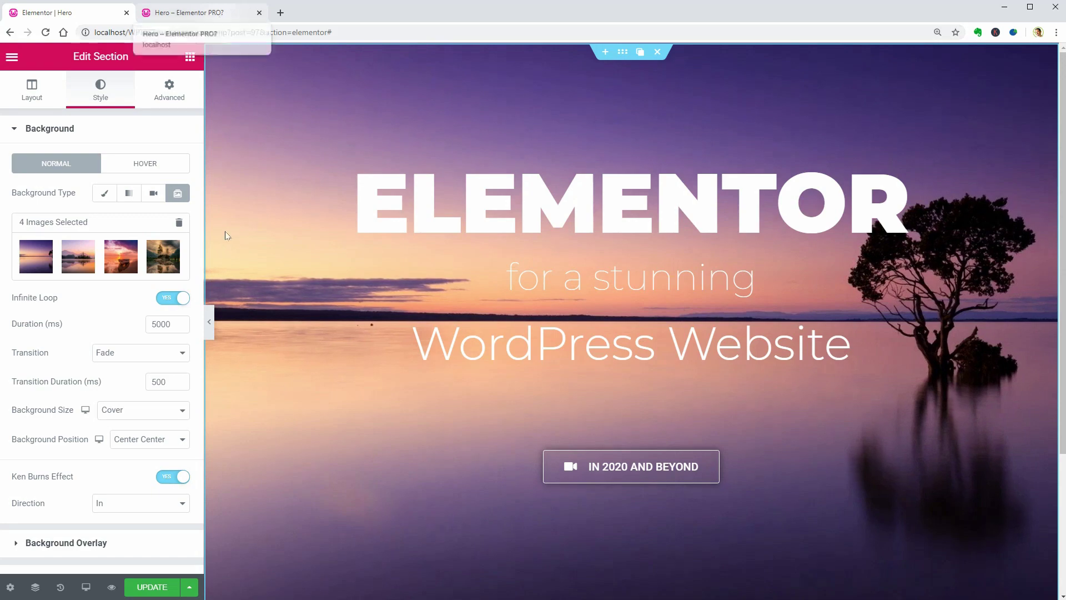
click(161, 588)
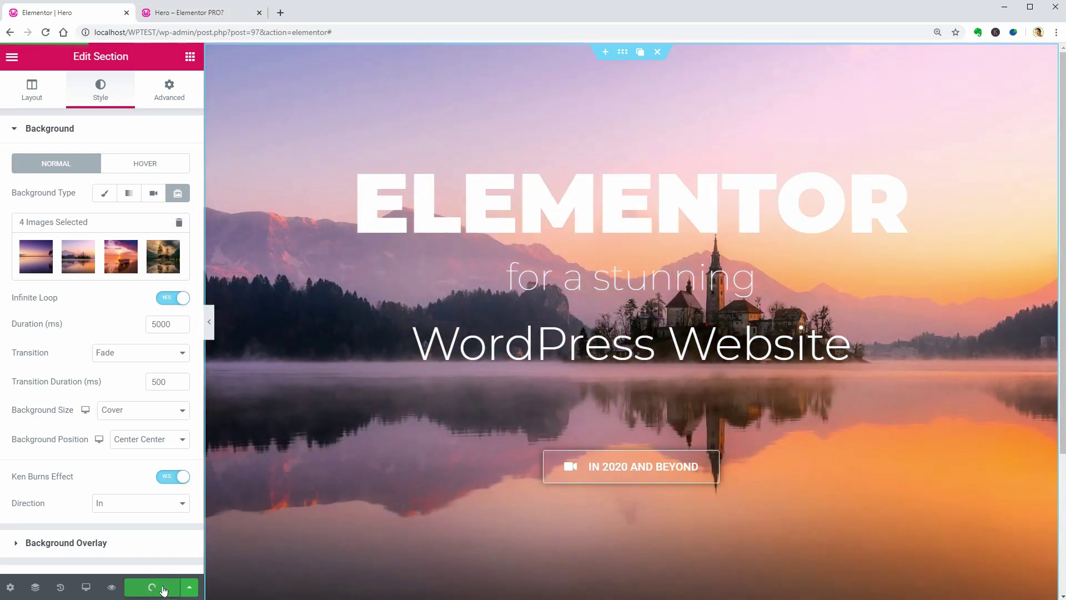
click(210, 12)
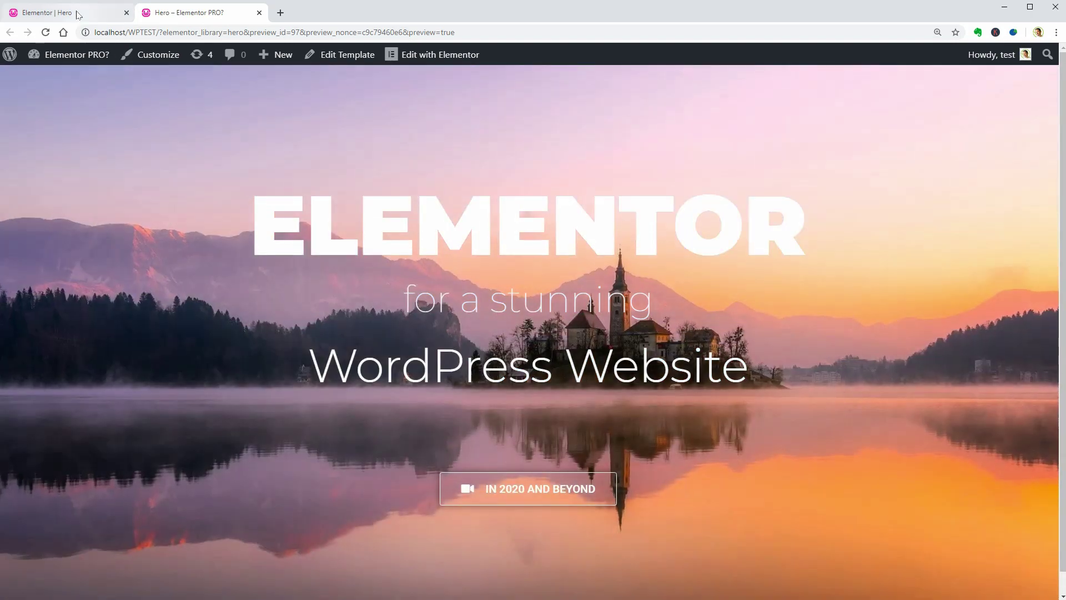
click(78, 13)
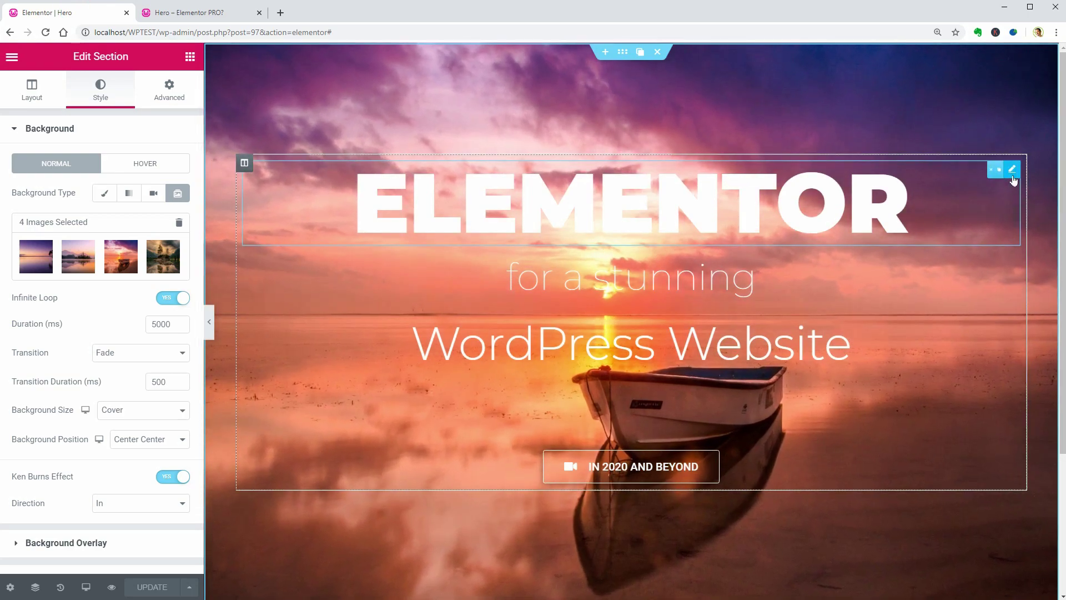
Set the ELEMENTOR heading's Blend Mode to Overlay, update, and inspect it in the preview.
click(1012, 172)
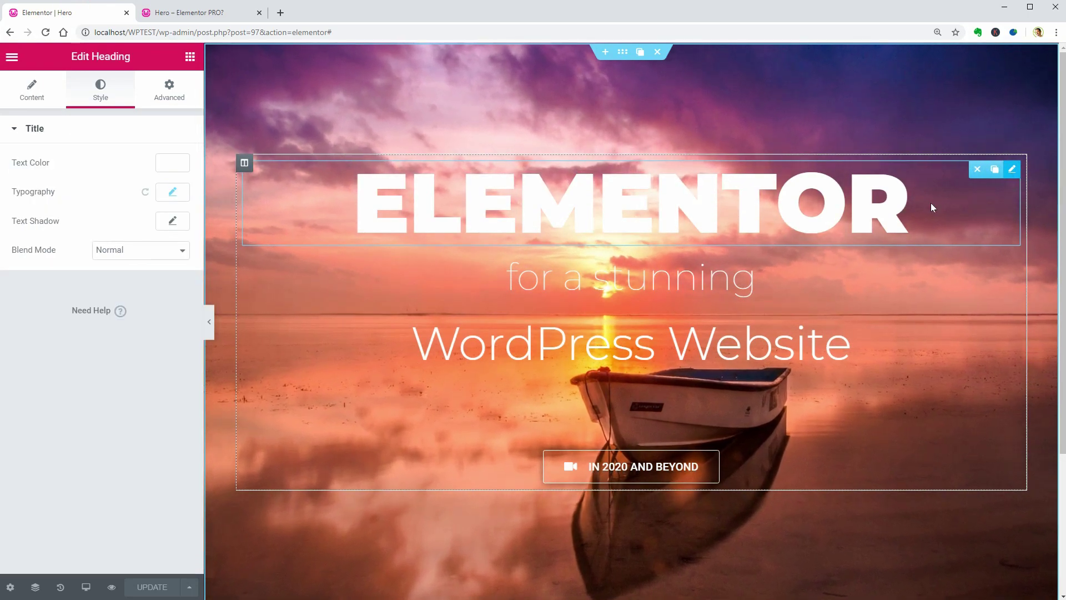
click(183, 253)
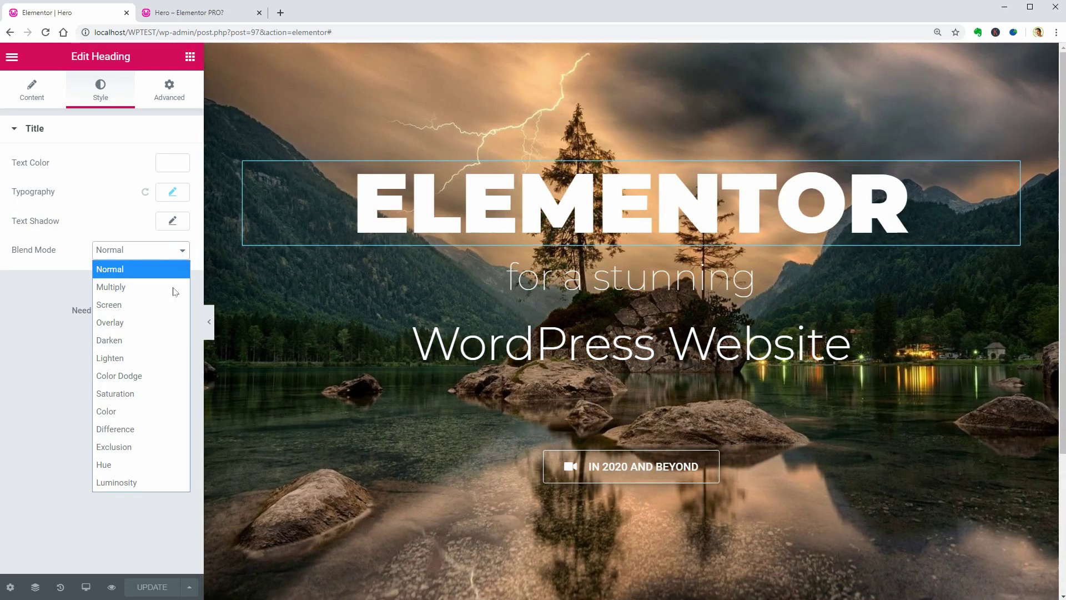
click(168, 322)
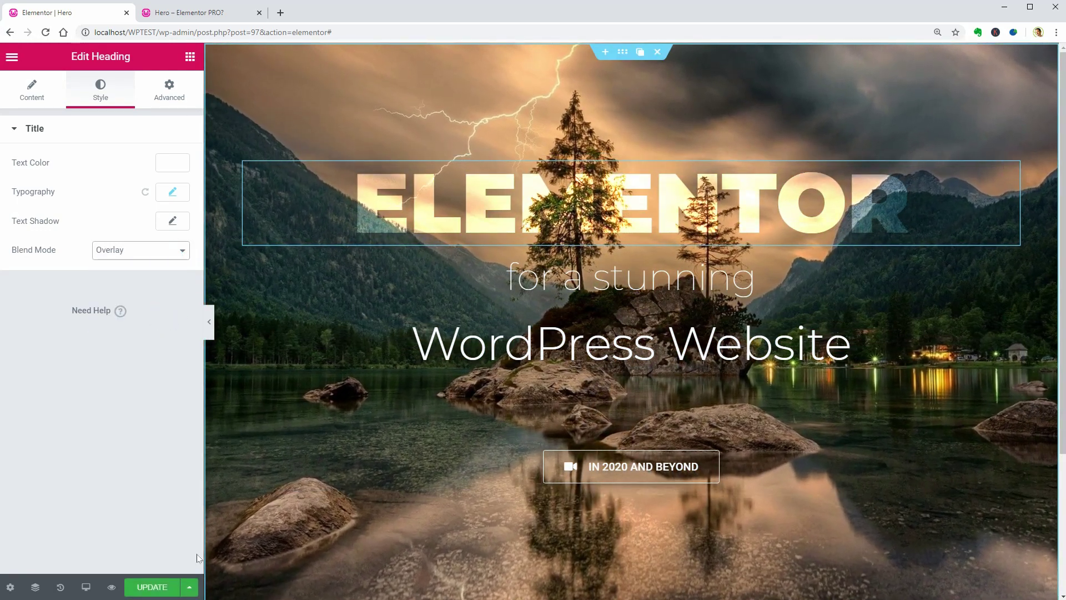
click(160, 587)
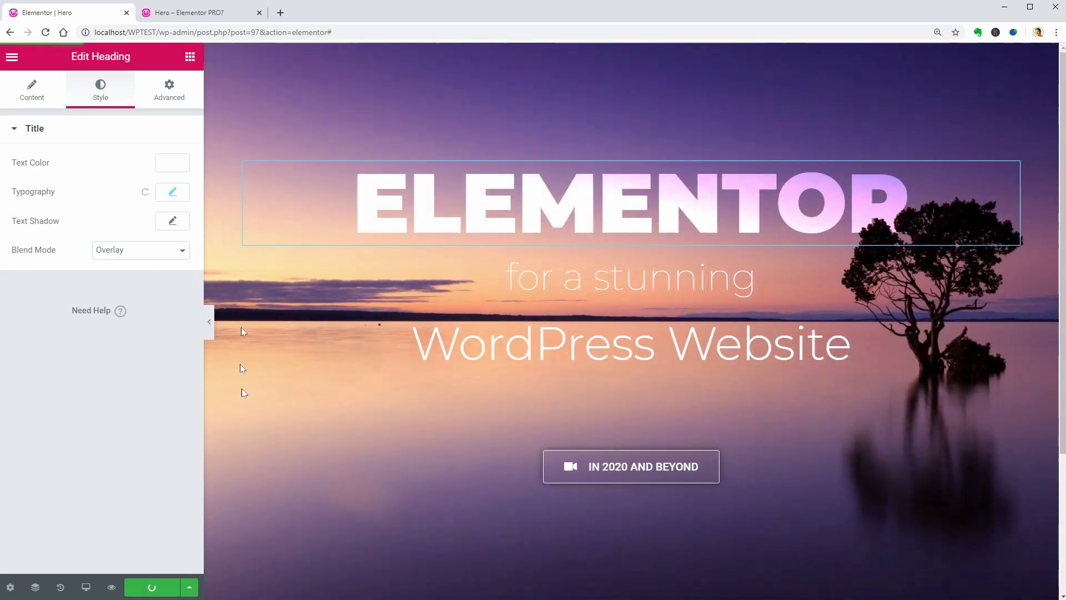
click(193, 13)
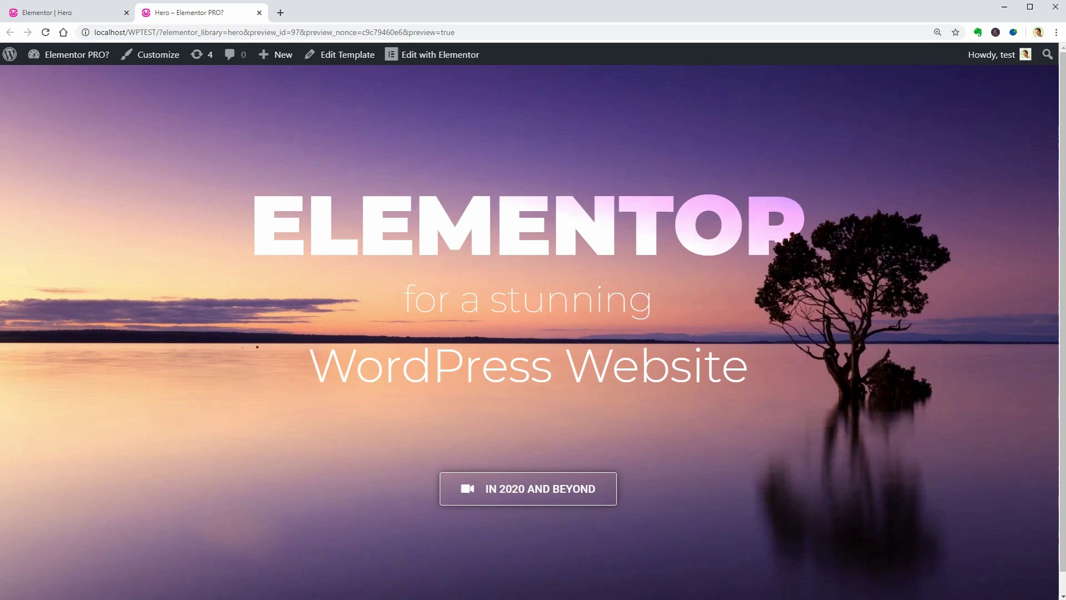
drag(251, 216, 807, 217)
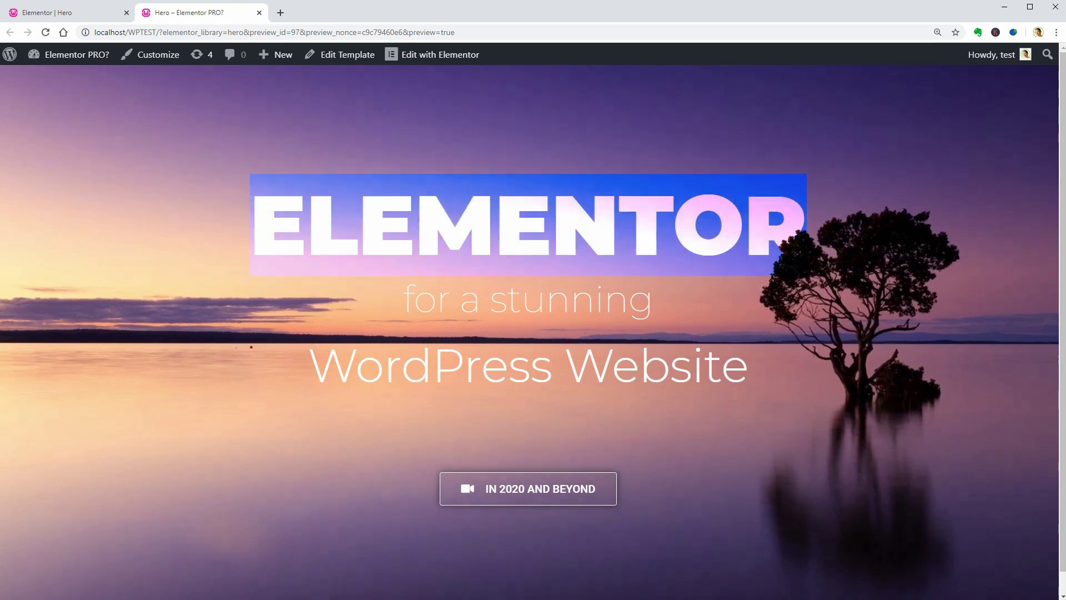
click(802, 369)
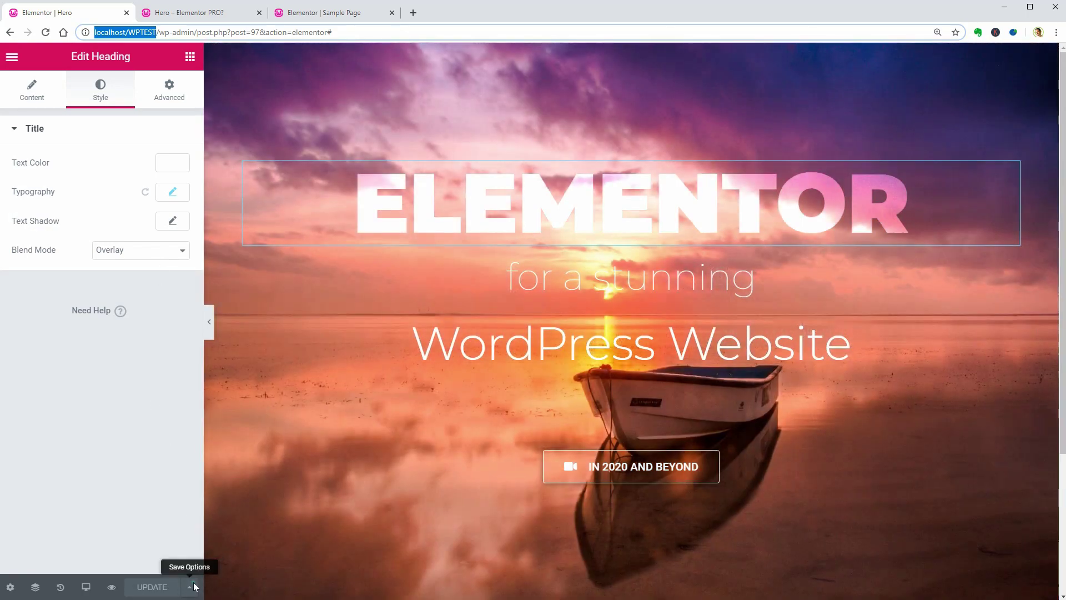
Use Save as Template to store the page as 'Hero', then close the Library.
click(193, 585)
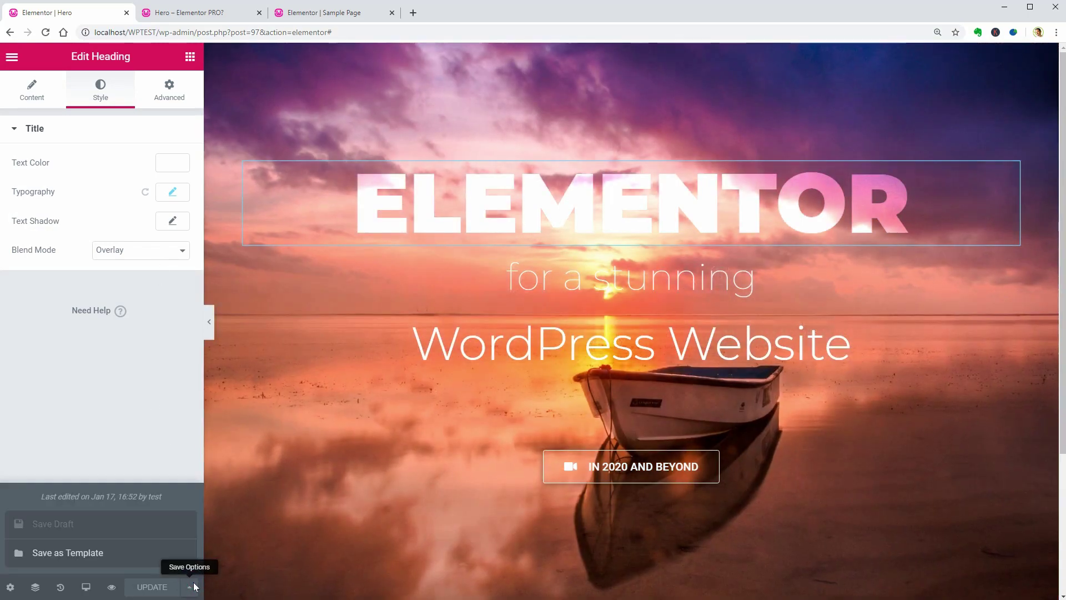
click(85, 555)
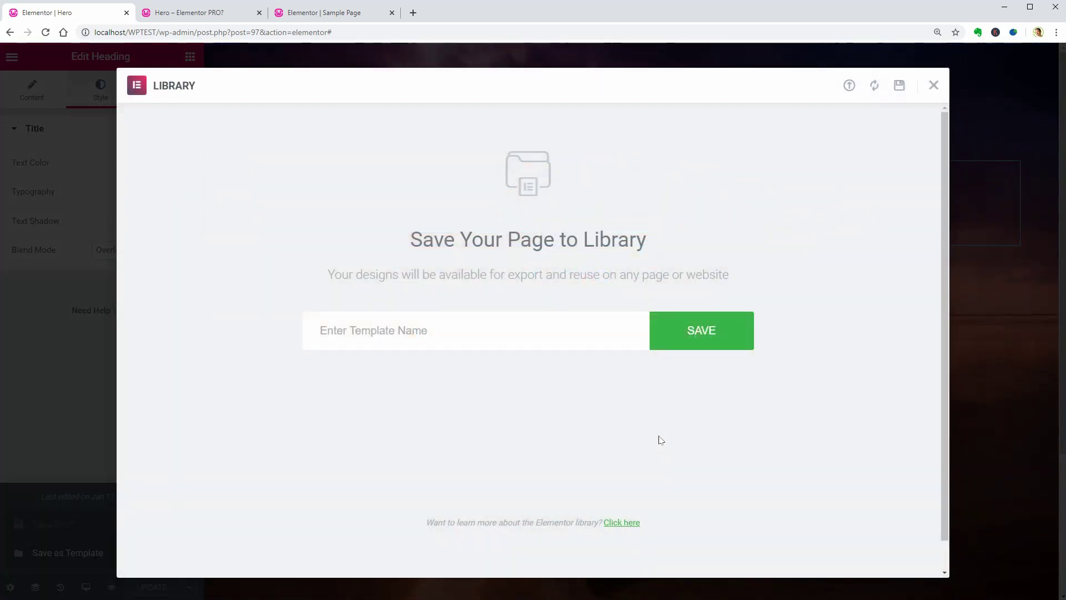
click(434, 339)
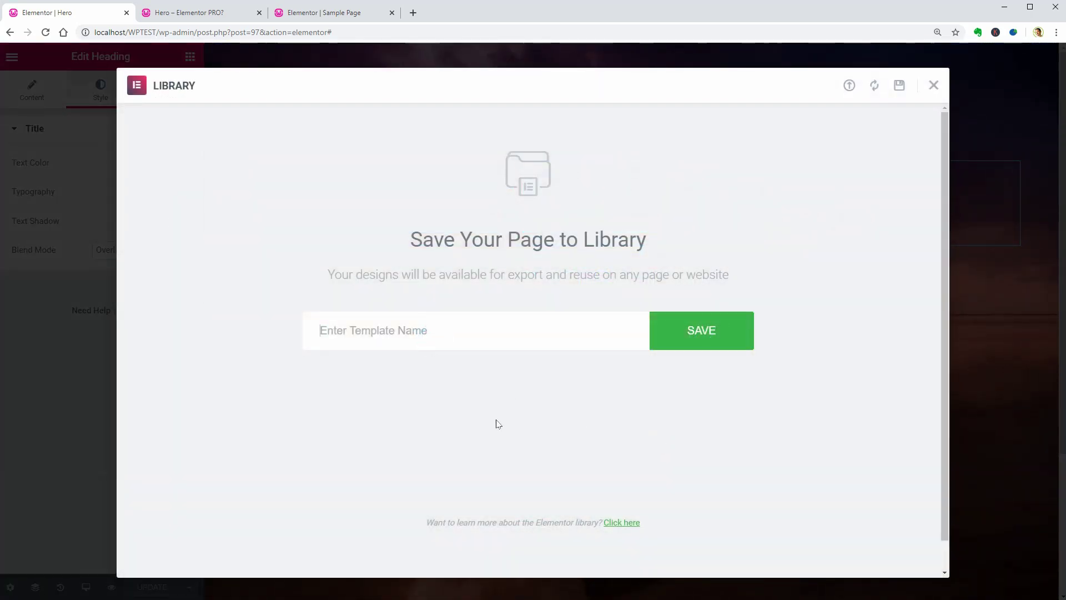
text(Hero)
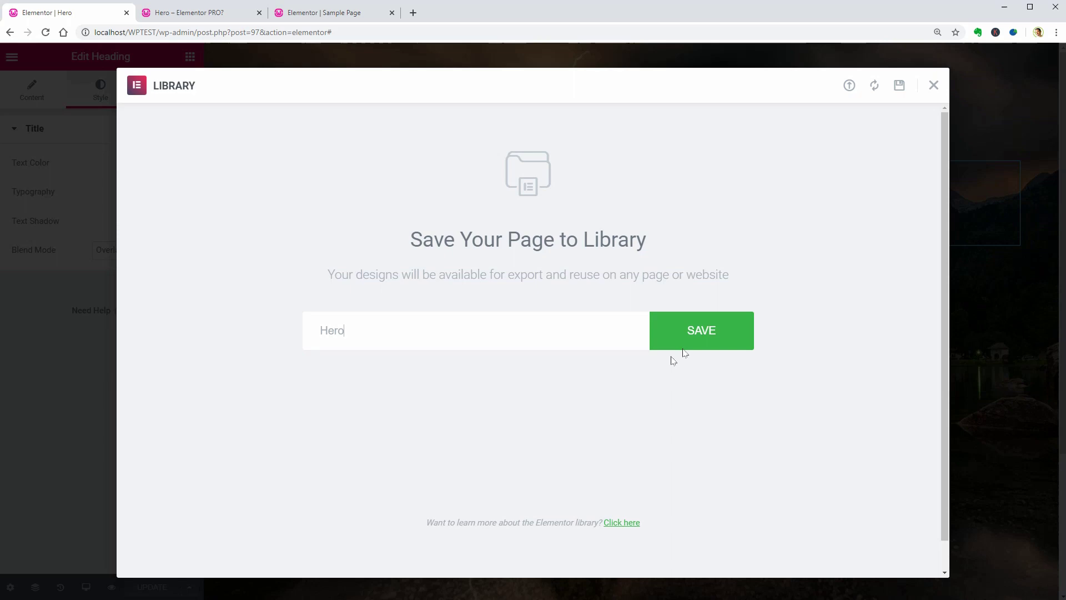
click(697, 340)
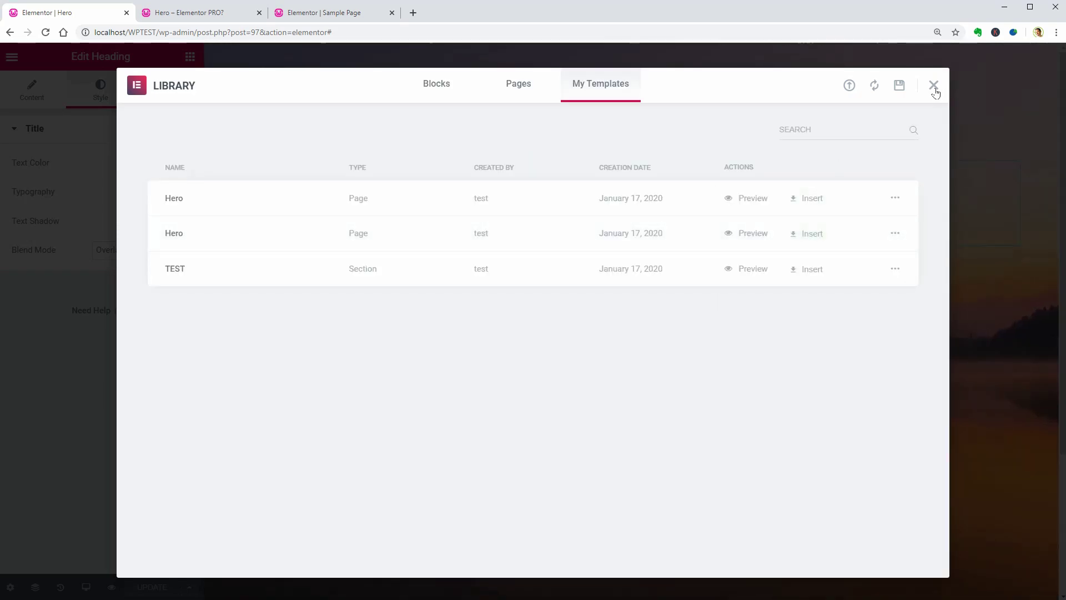
click(935, 85)
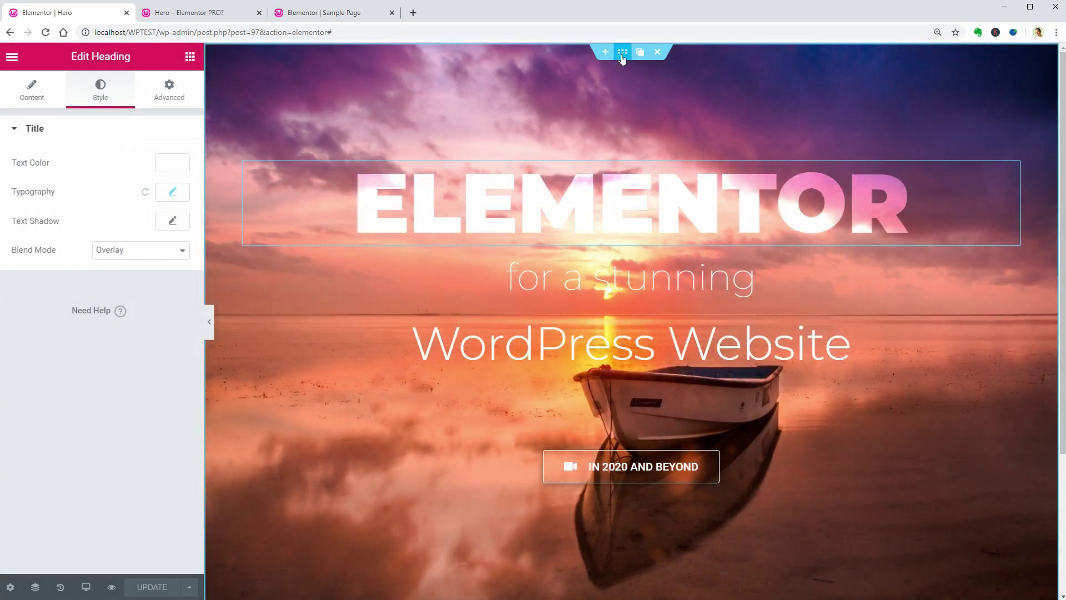
Save the hero section from its handle menu as 'Hero Section', then close the Library.
click(622, 56)
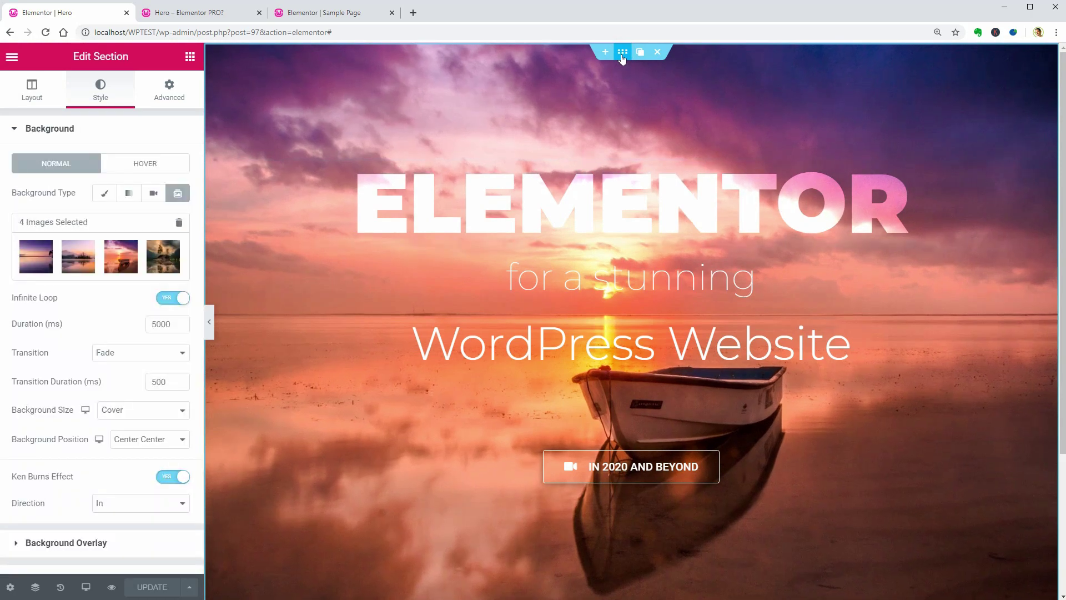
right_click(622, 56)
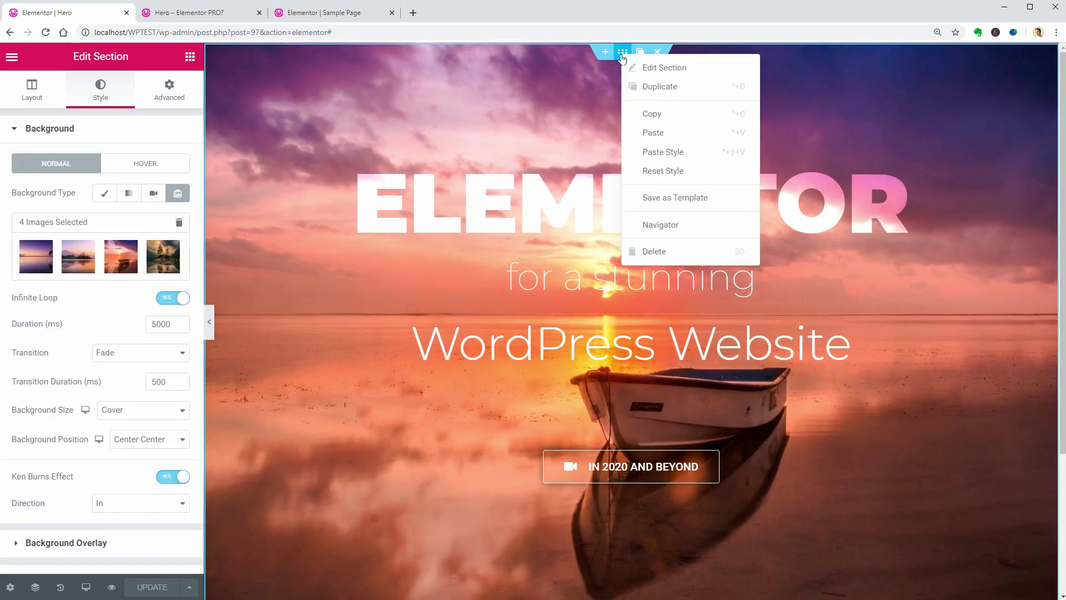
click(703, 200)
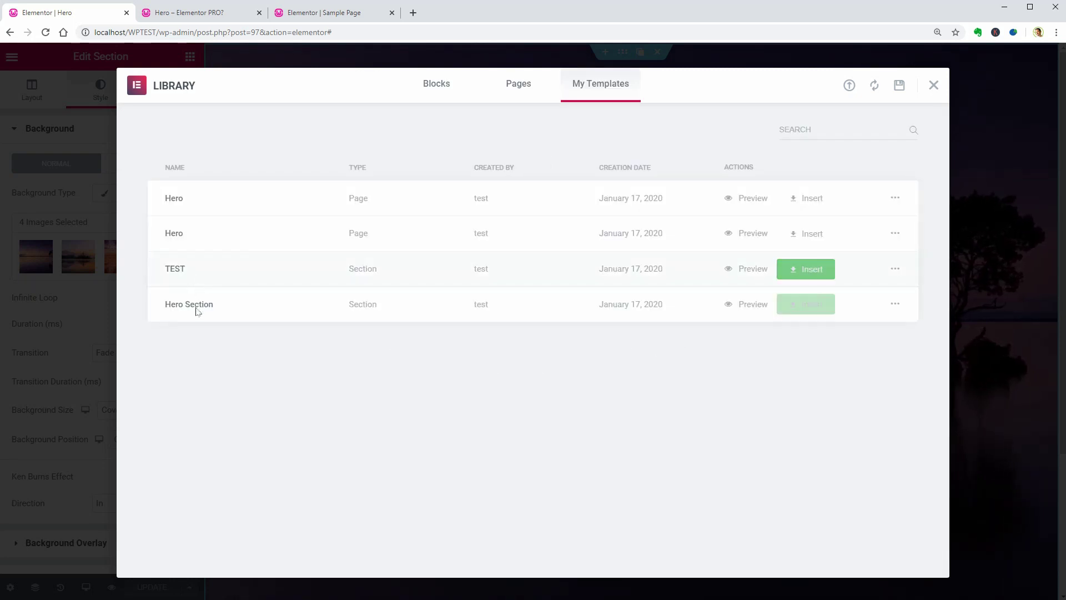
click(937, 85)
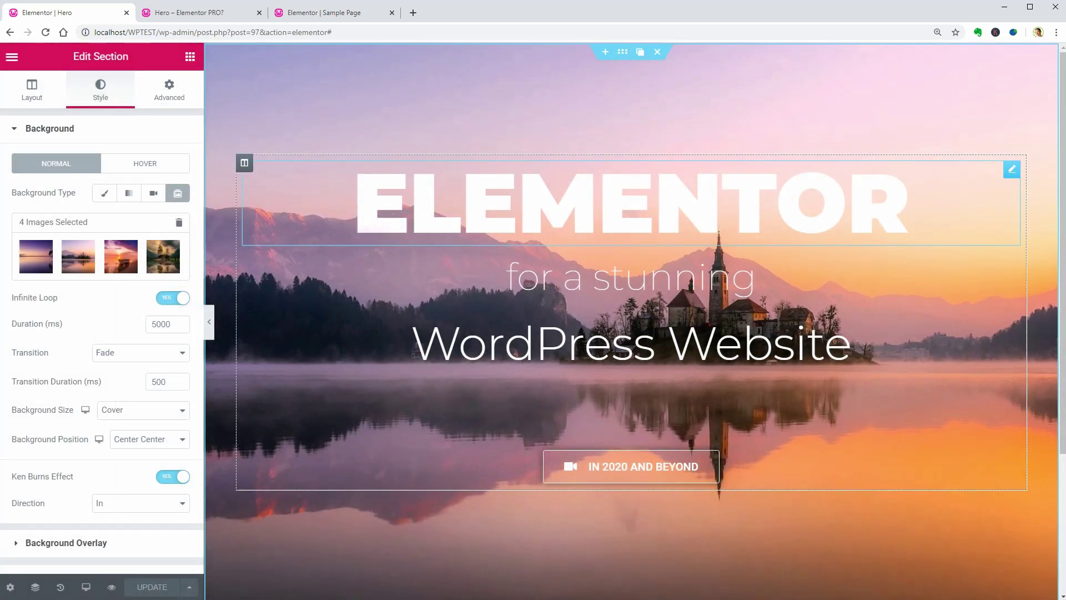
Exit Elementor to the WordPress dashboard and start a new page.
click(15, 57)
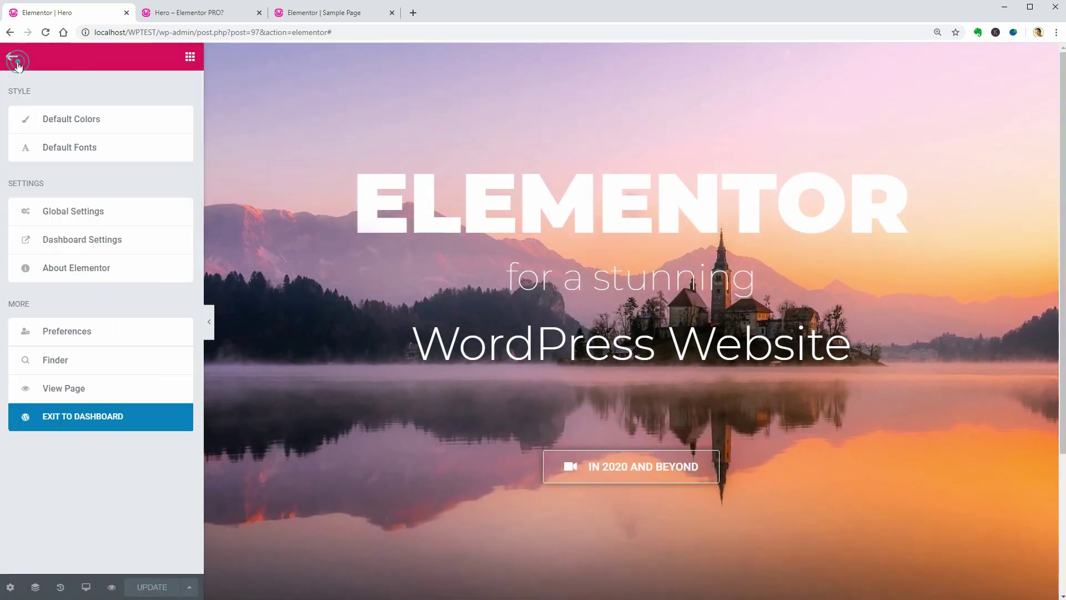
click(111, 416)
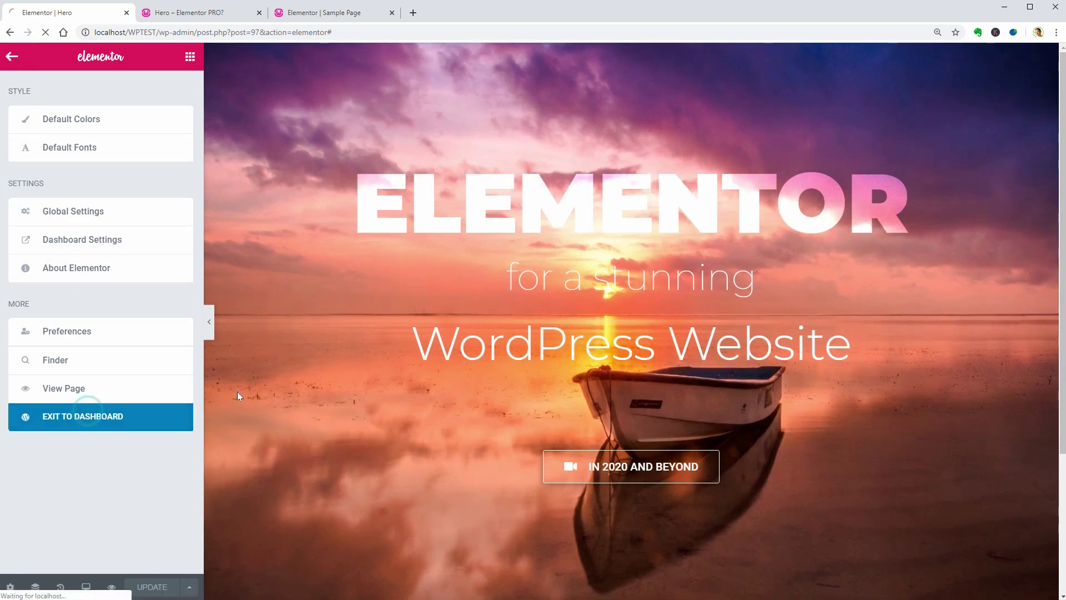
mouse_move(217, 63)
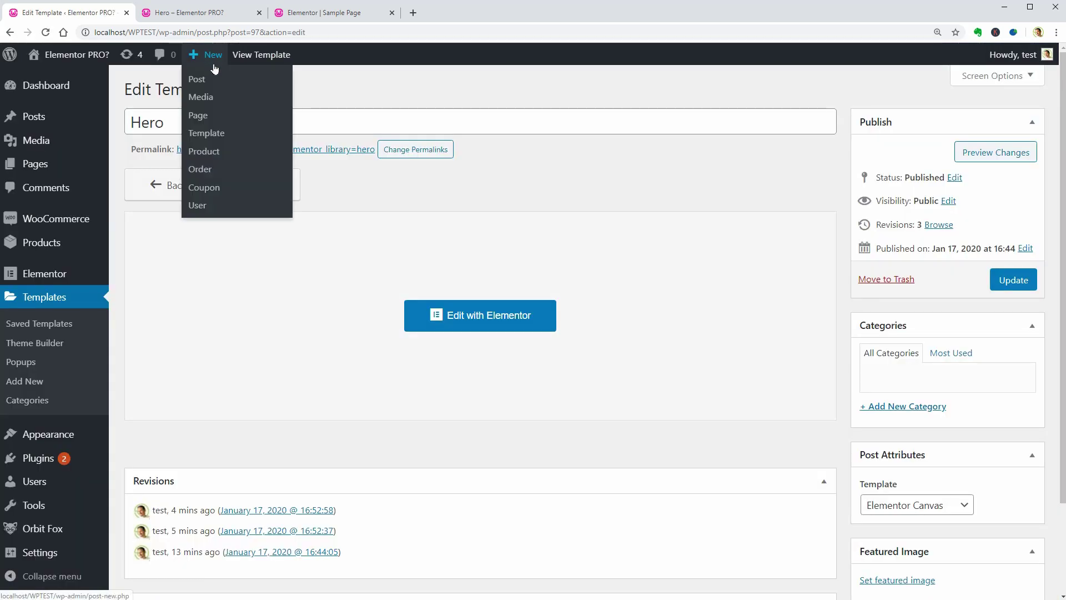
click(199, 117)
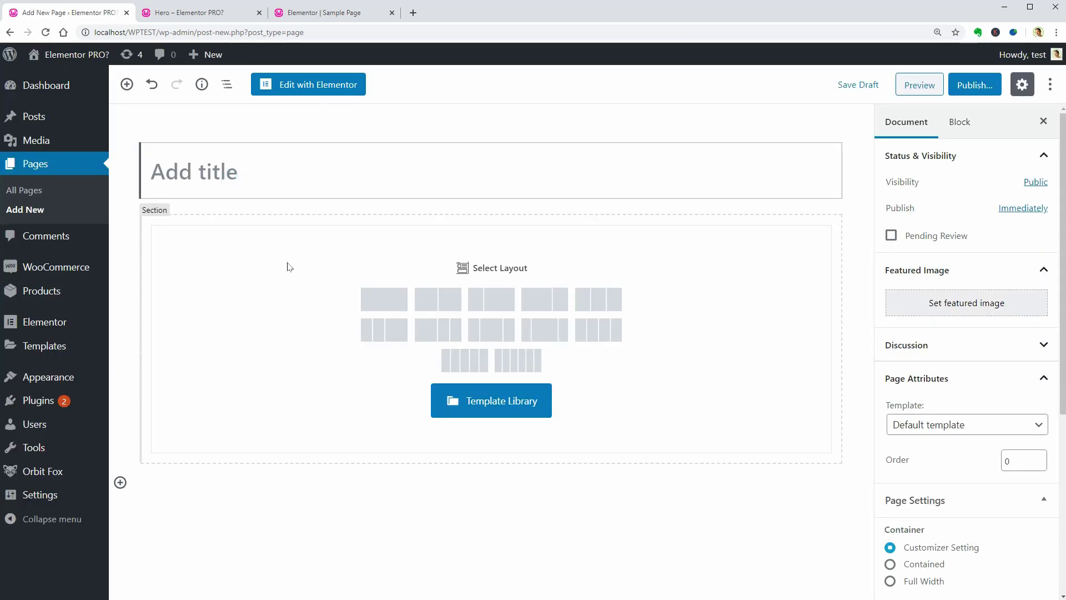
Title the new page 'Home', save it as a draft, and open it in Elementor.
text(Landing)
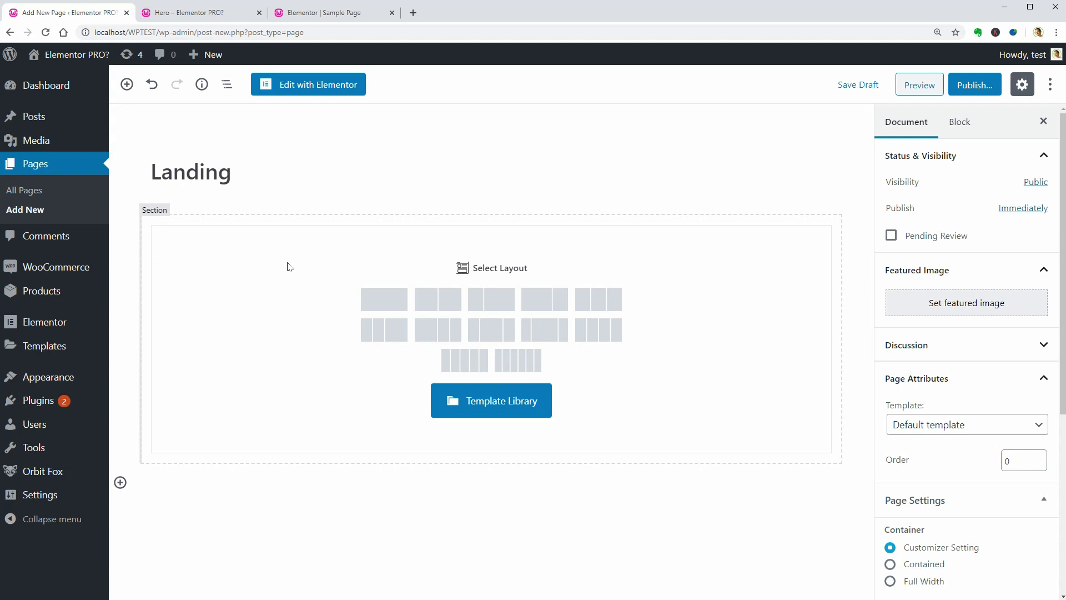
key(BackSpace)
key(BackSpace)
key(BackSpace)
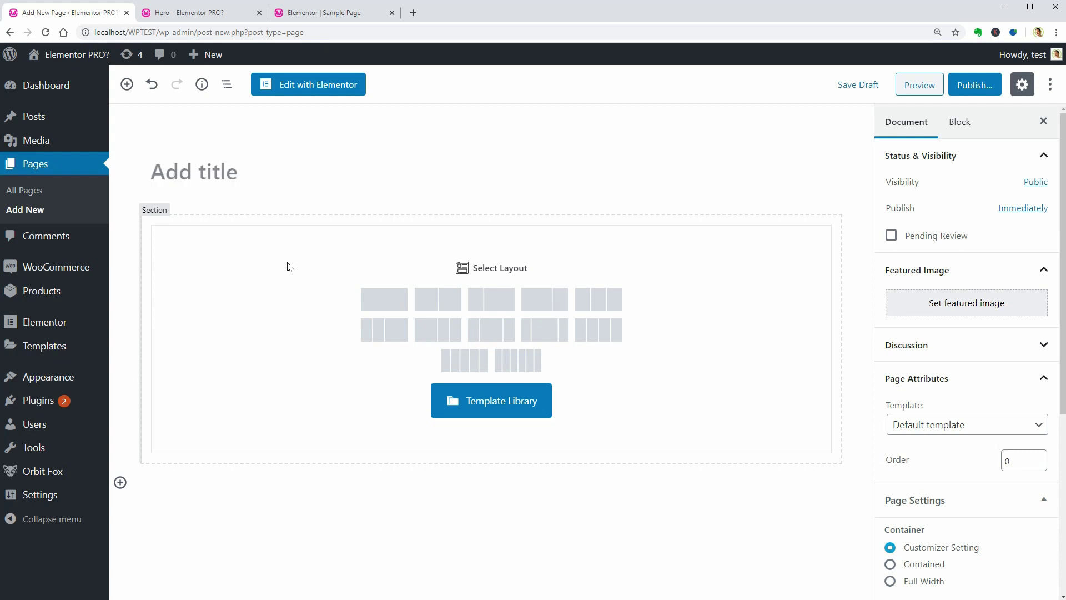
text(Home)
click(848, 88)
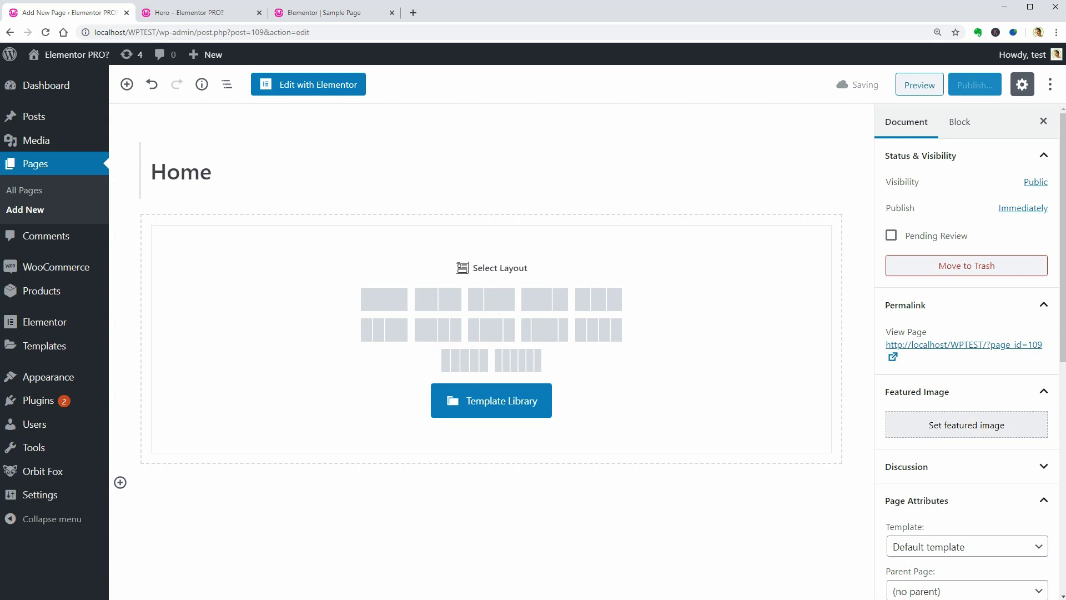
click(346, 89)
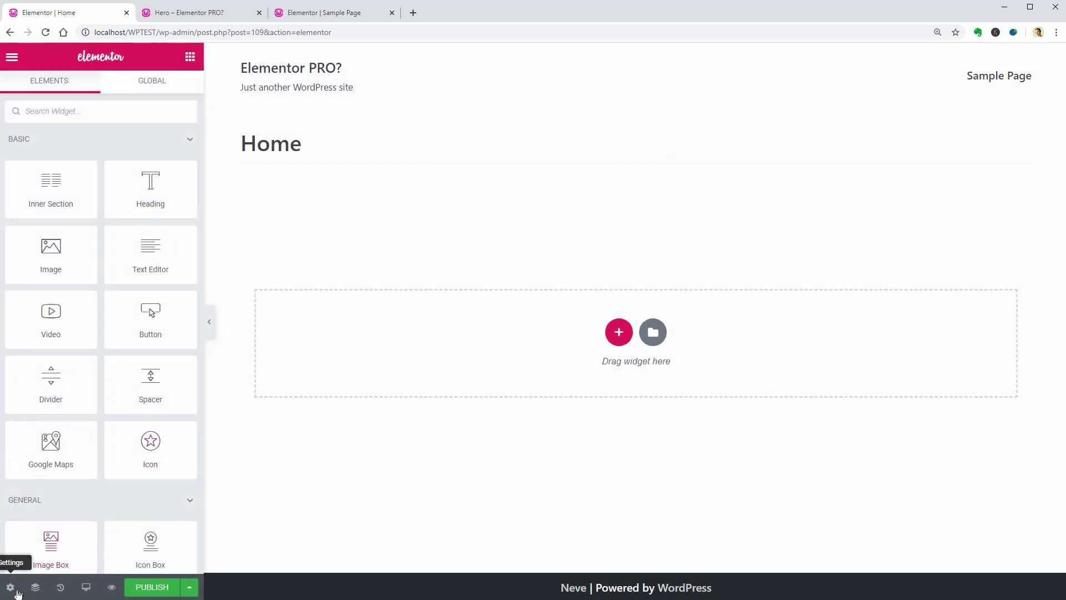
Try the Elementor Full Width and Neve Page Builder Full Width layouts, then settle on Elementor Canvas.
click(11, 587)
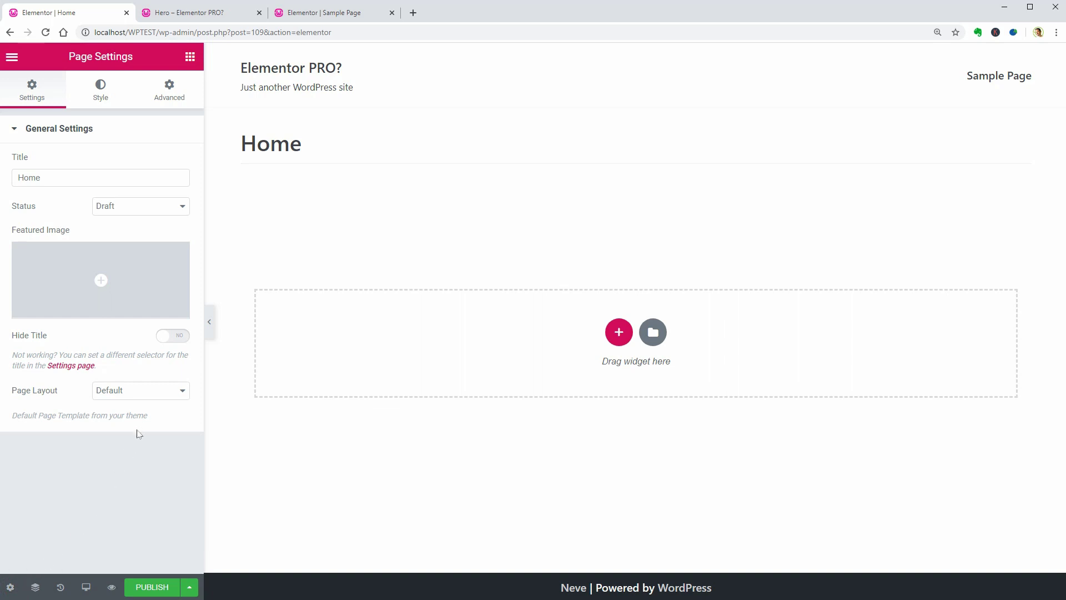
click(159, 399)
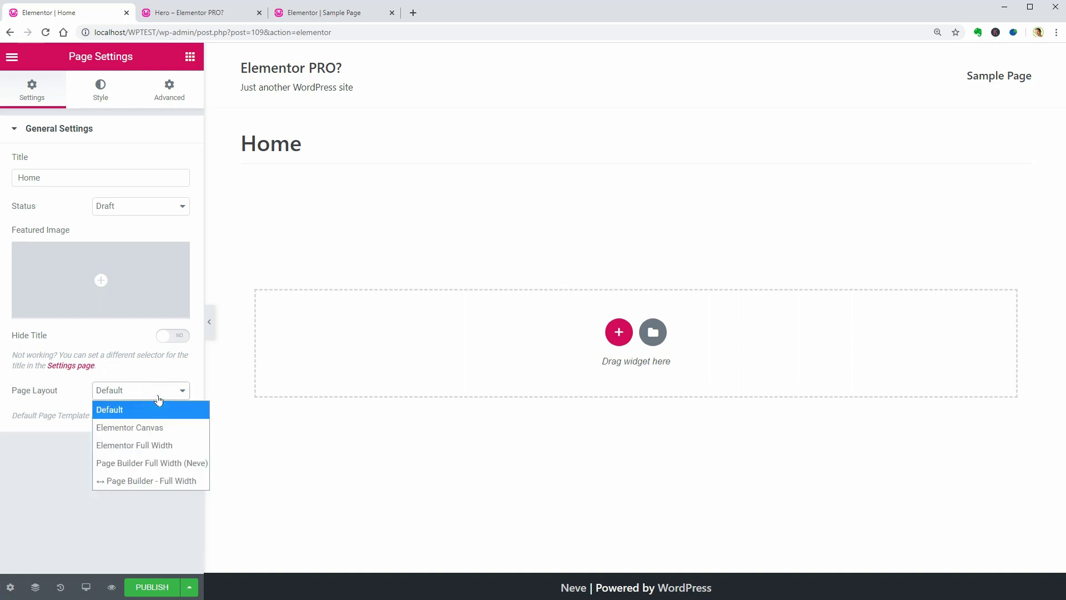
click(165, 446)
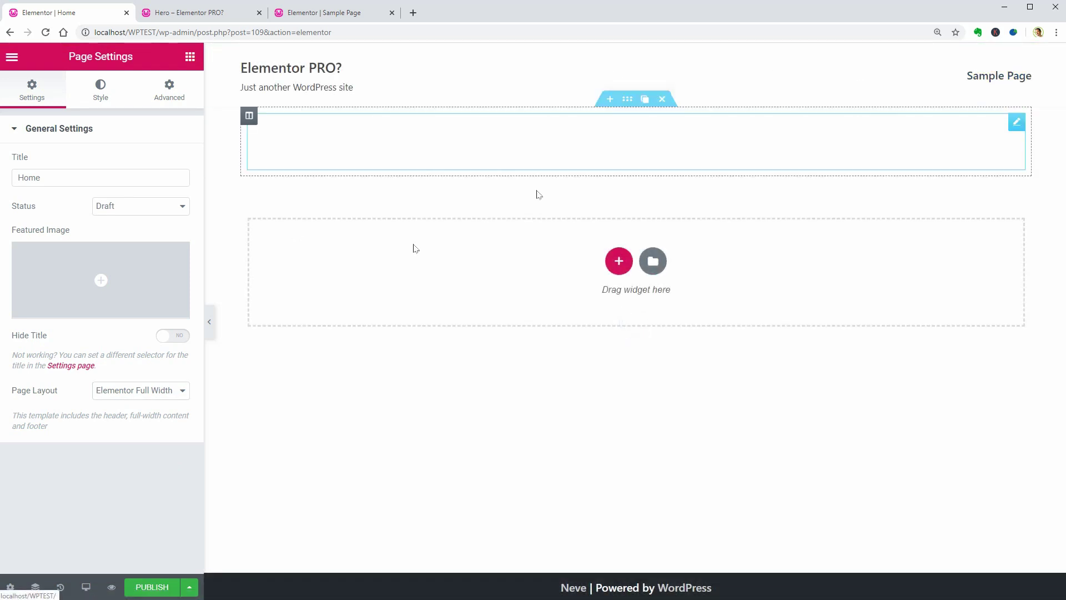
click(158, 391)
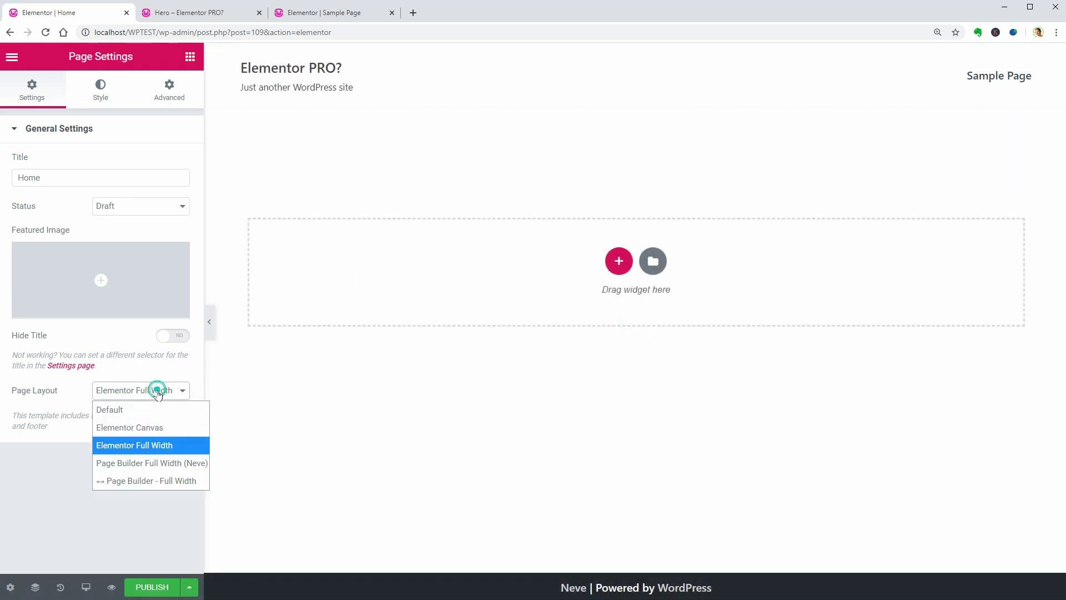
click(179, 466)
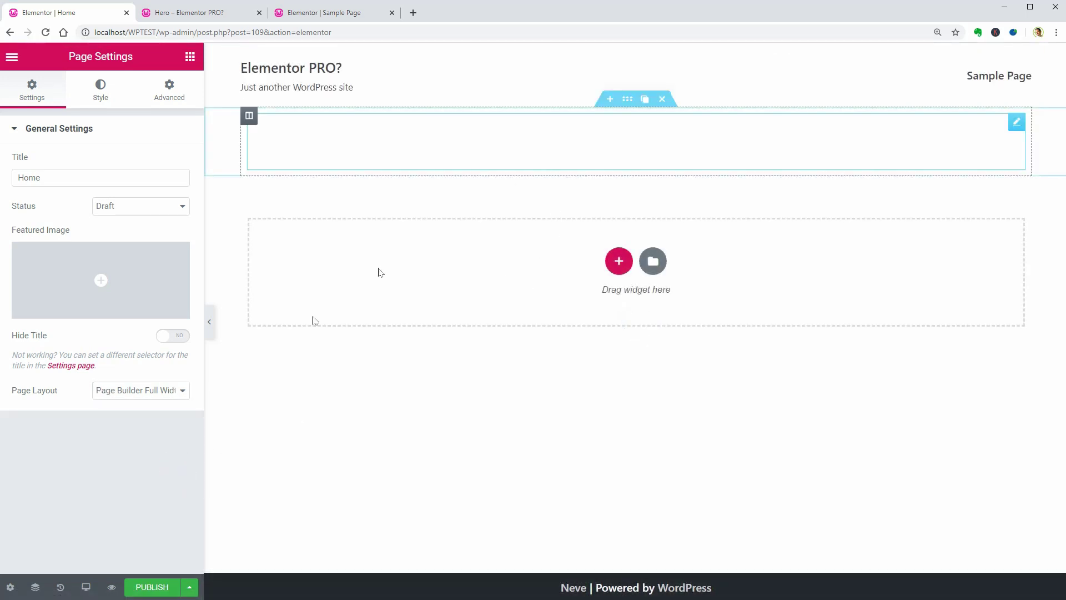
click(167, 398)
click(169, 396)
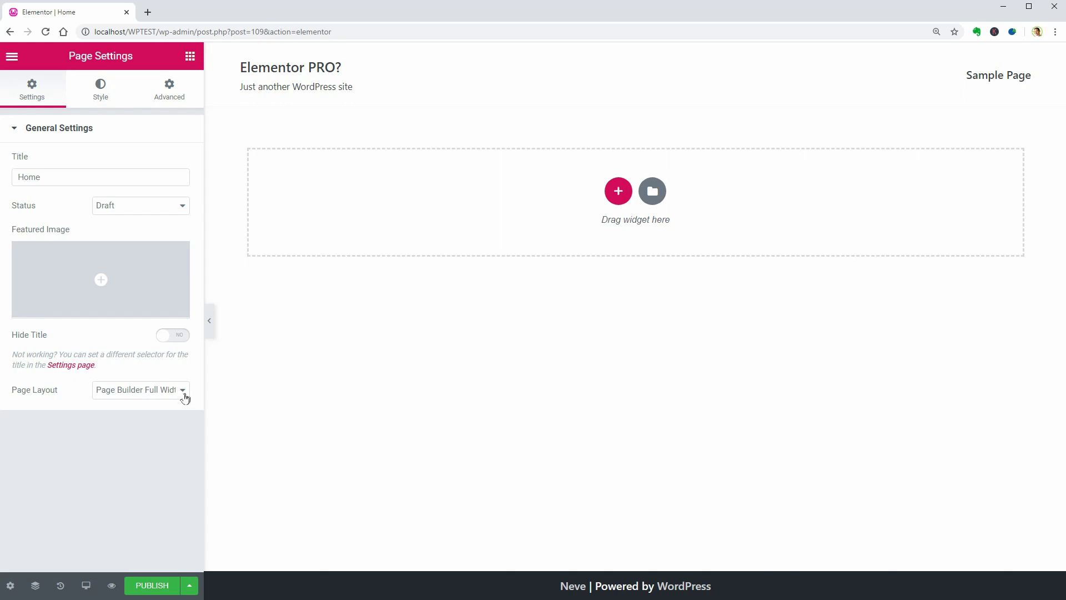
click(181, 396)
click(169, 427)
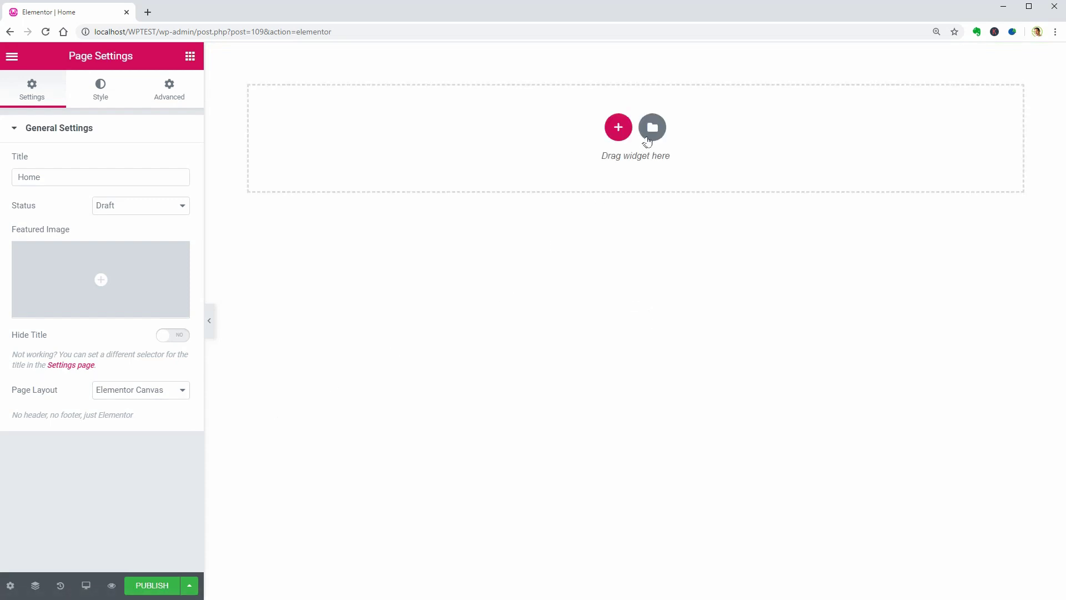
Insert the saved Hero Section template from My Templates, importing its document settings.
click(649, 138)
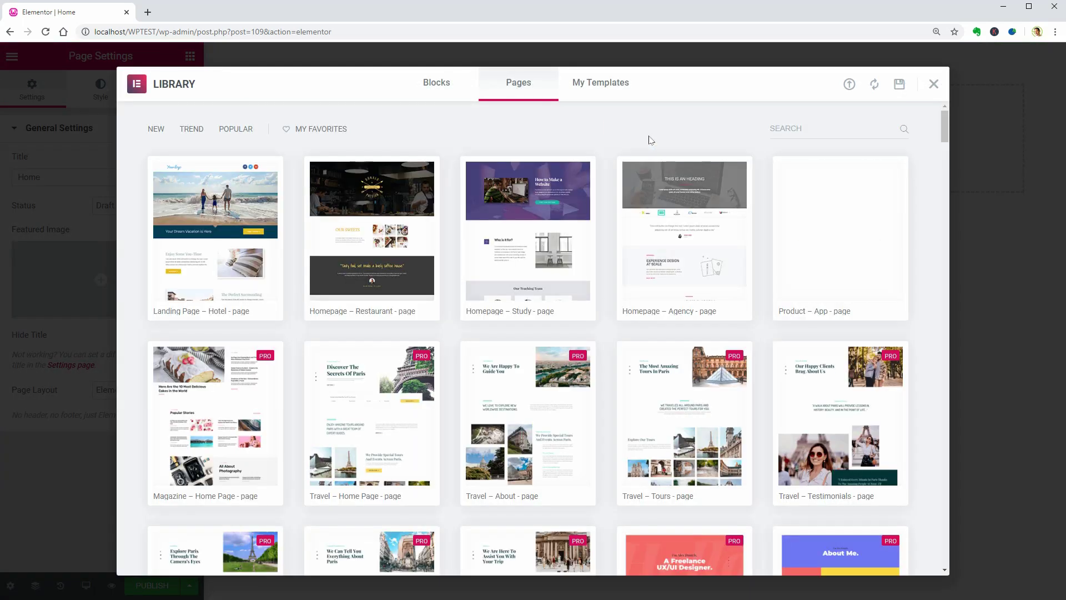
click(606, 88)
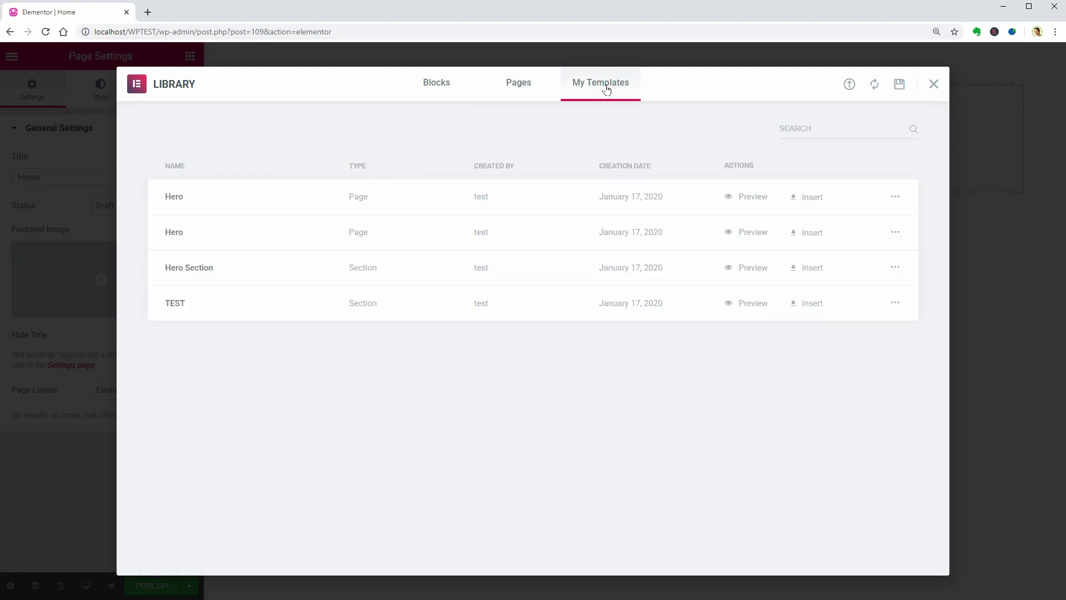
click(812, 268)
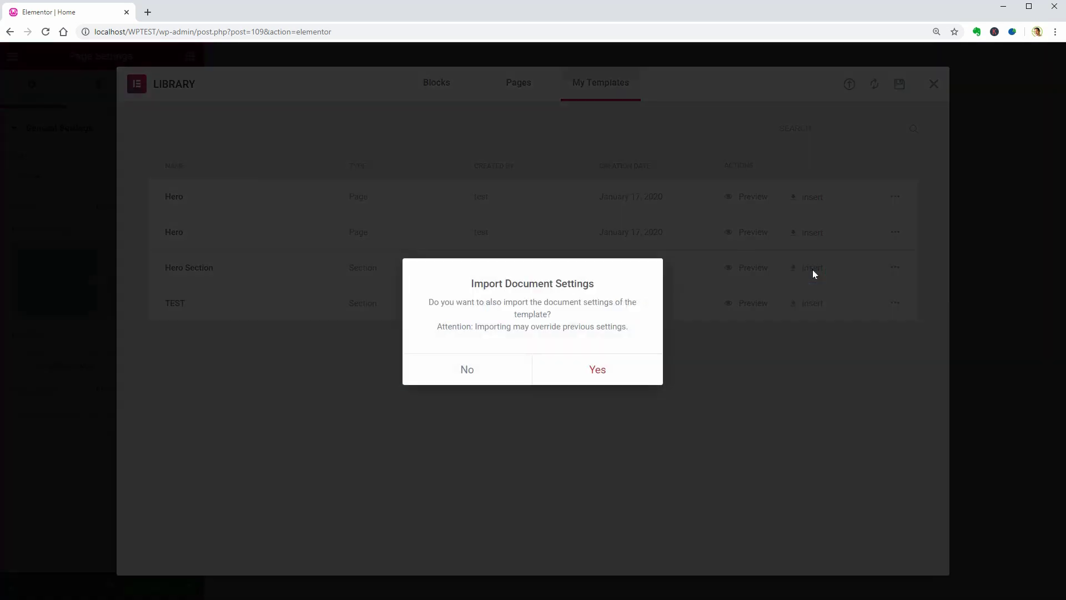
click(595, 369)
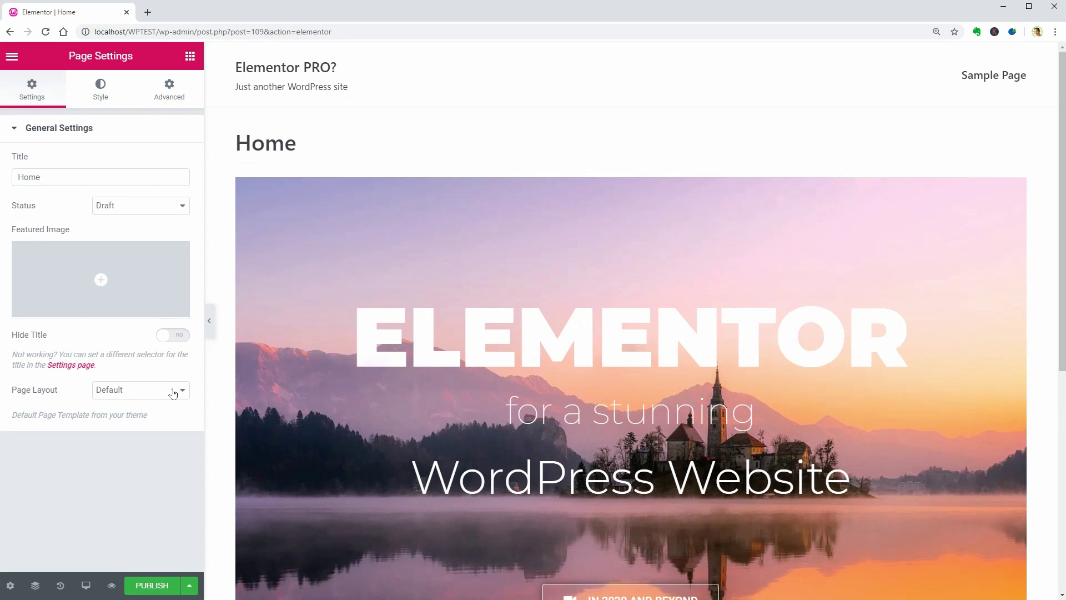
Open the Page Layout dropdown in the Home page's settings.
click(173, 393)
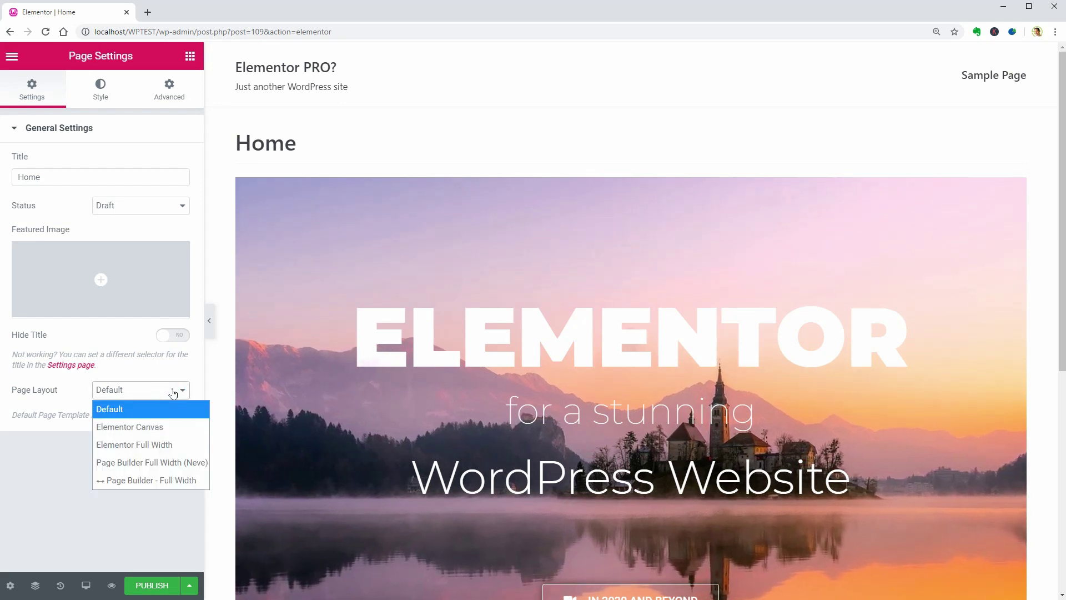